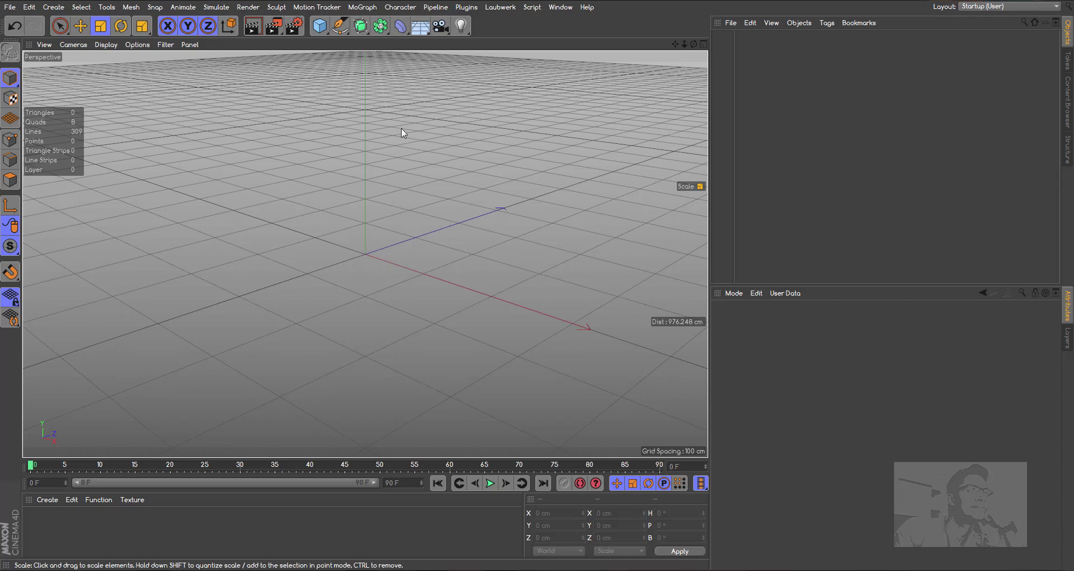
Add a plane primitive and a Background object to the empty scene
left_click(323, 28)
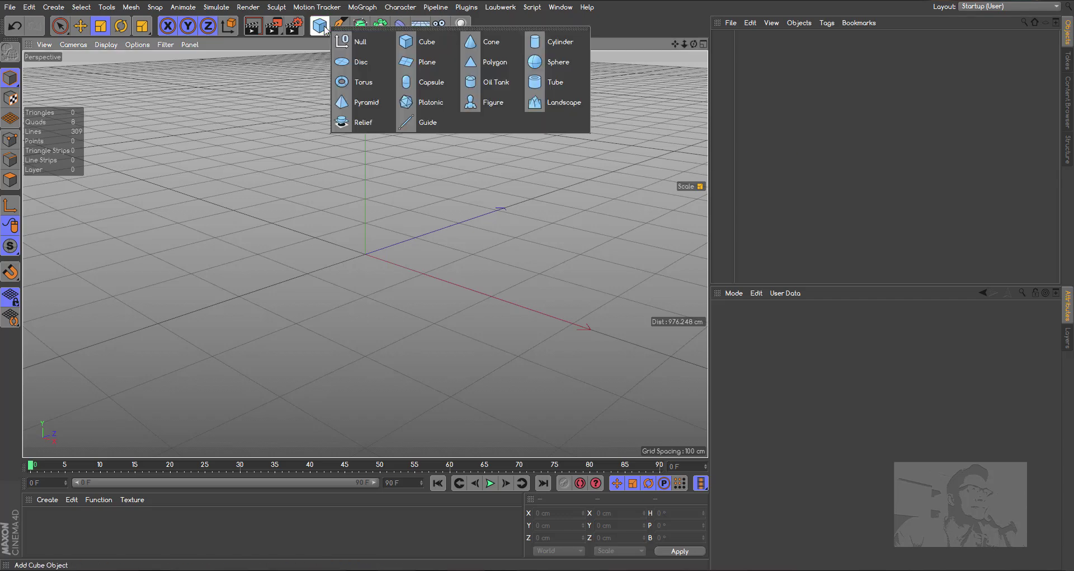
left_click(428, 62)
mouse_move(694, 43)
left_mouse_down()
mouse_move(663, 46)
mouse_move(663, 56)
mouse_move(684, 62)
mouse_move(690, 48)
left_mouse_up()
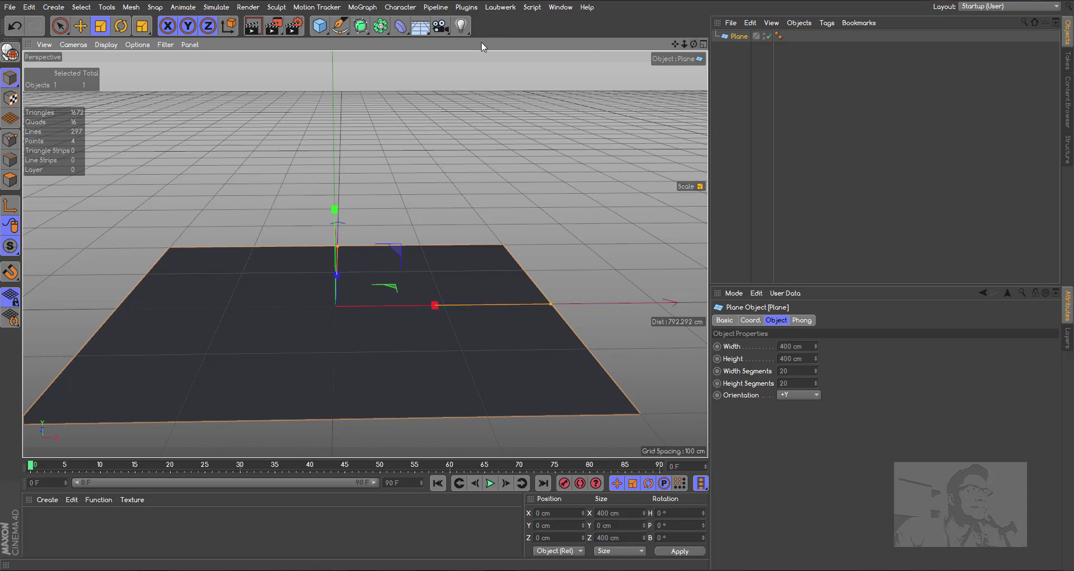
left_click(422, 27)
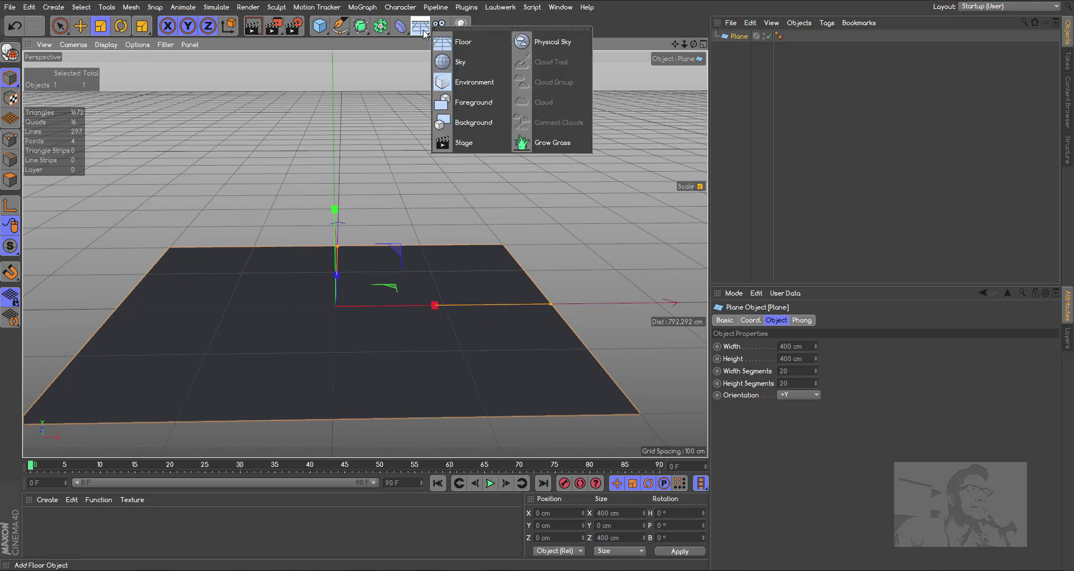
left_click(464, 123)
left_click(765, 140)
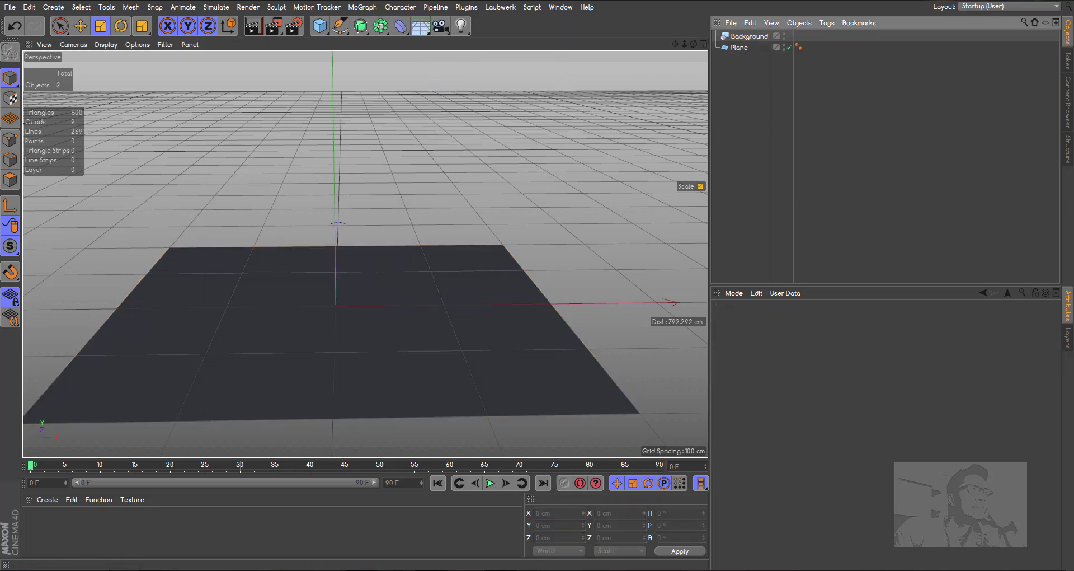
Create a new material and load the image Desert-landscape-wallpaper Road1.jpg as its Color texture
double_click(41, 523)
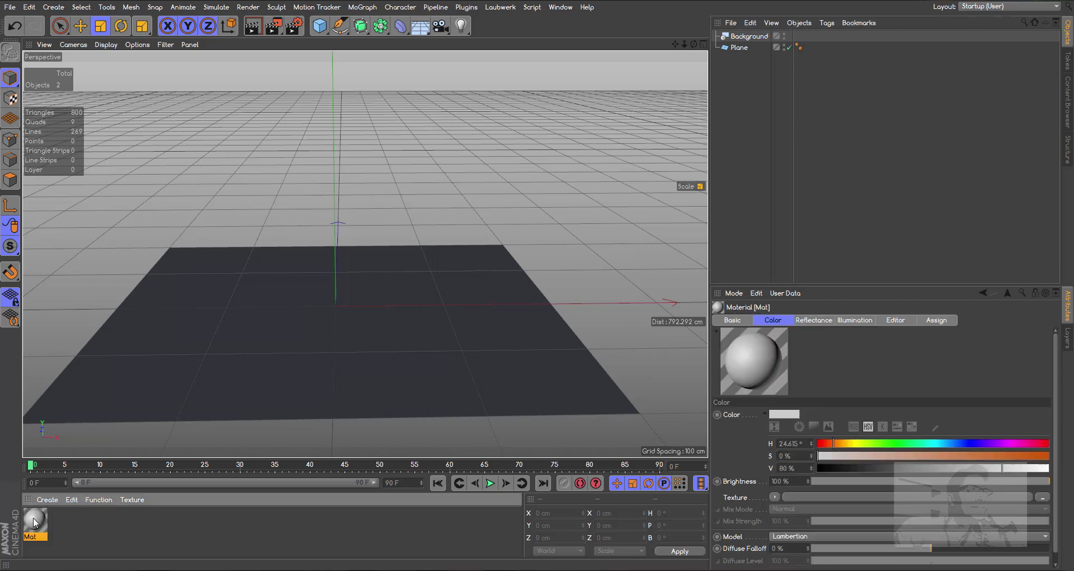
double_click(34, 523)
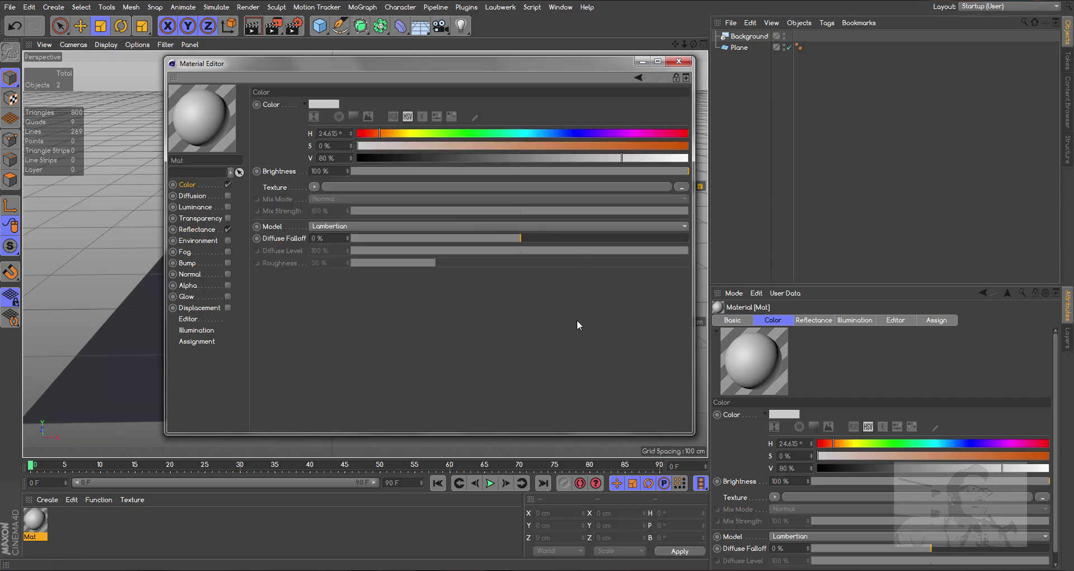
left_click(681, 186)
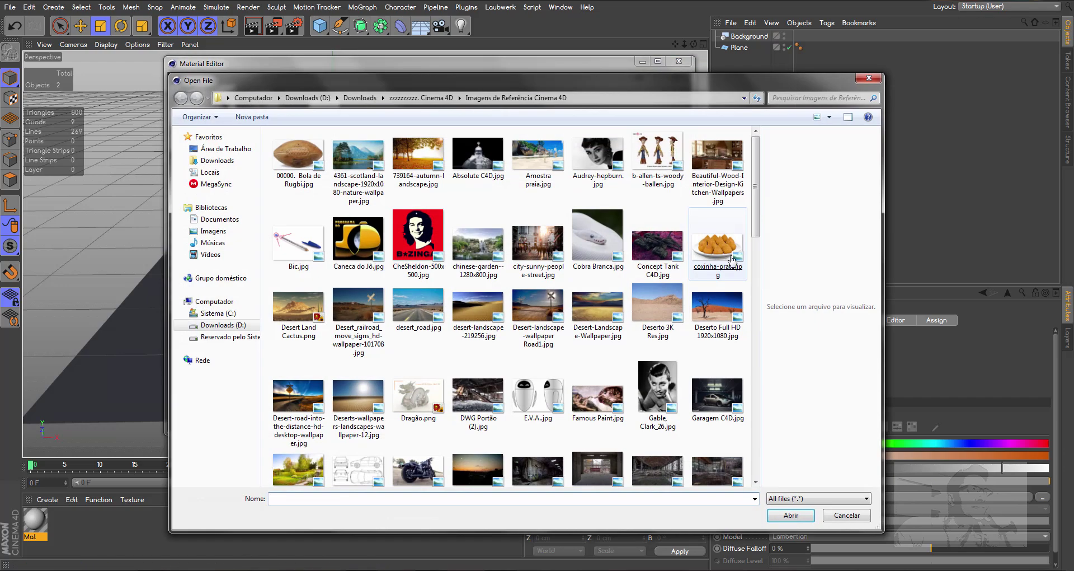
left_click(543, 315)
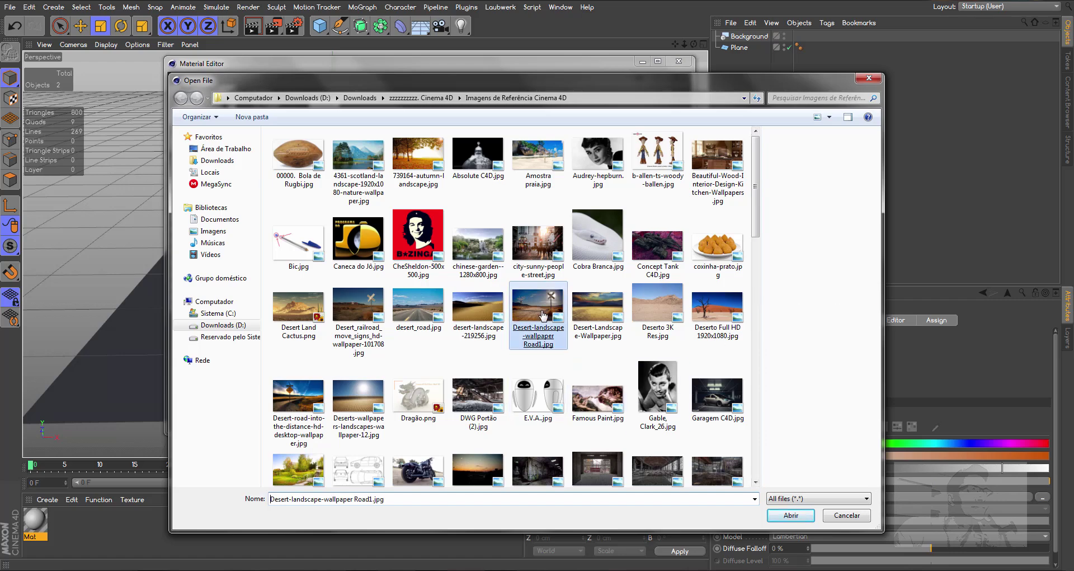
double_click(543, 315)
left_click(621, 324)
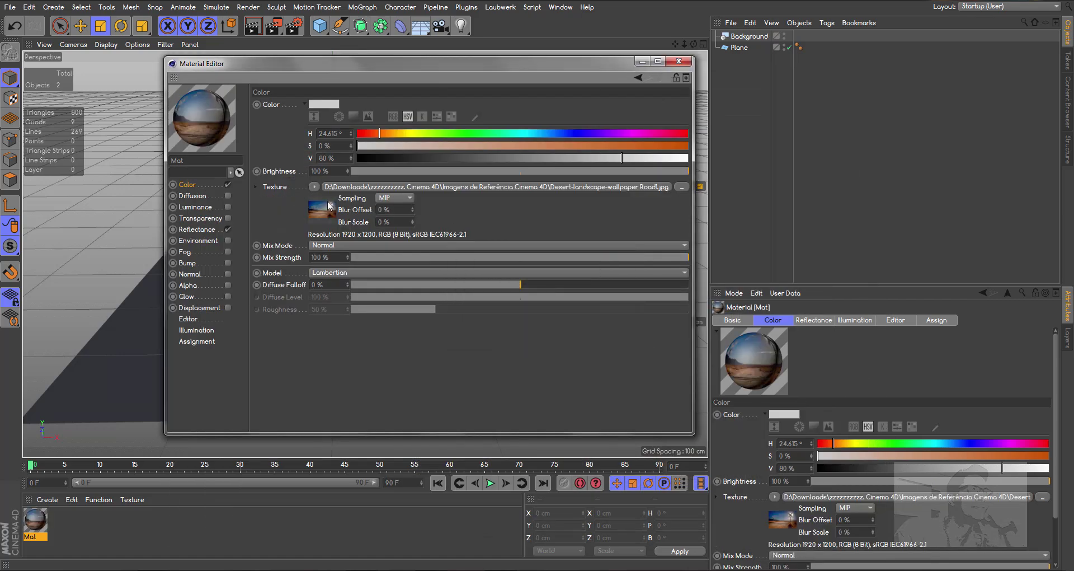
left_click(678, 61)
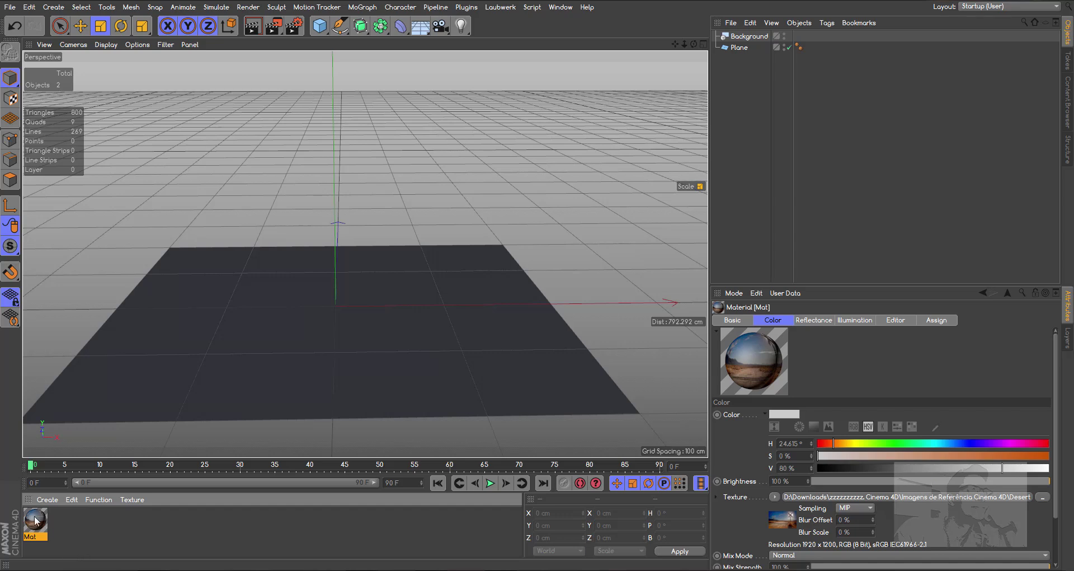
Apply the desert image material to both the plane and the Background object
left_click_drag(39, 521, 747, 50)
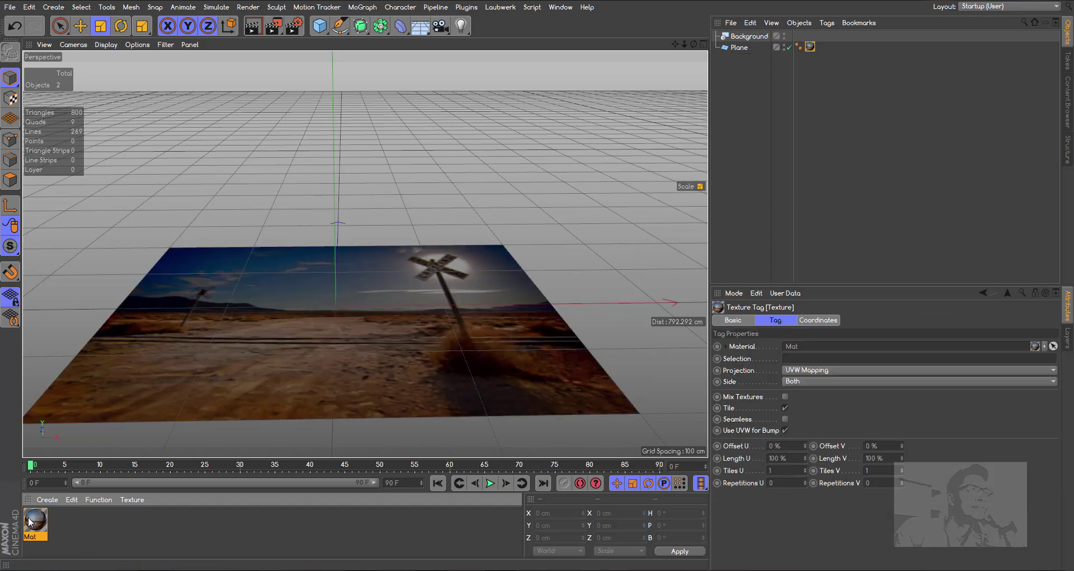
left_click_drag(35, 522, 687, 53)
Scale the plane uniformly to about 404 cm and convert it to an editable polygon object
left_click(387, 342)
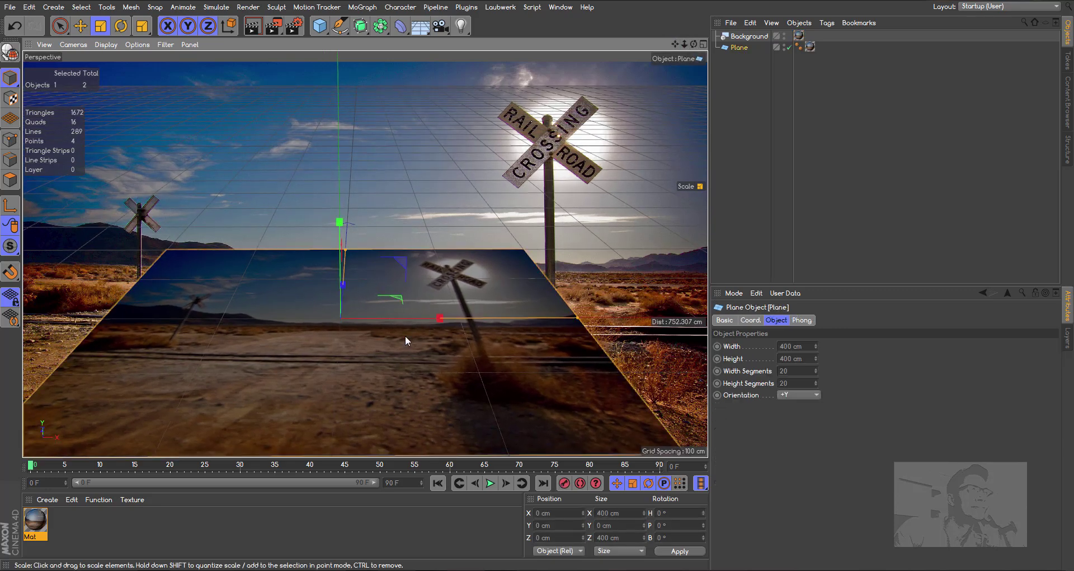
left_click_drag(442, 318, 443, 320)
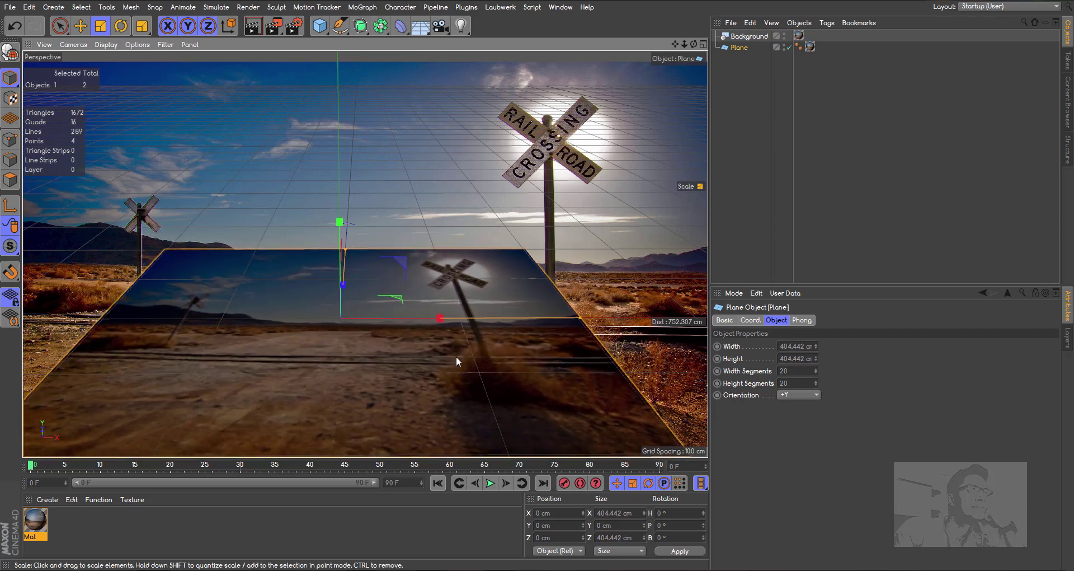
left_click(10, 52)
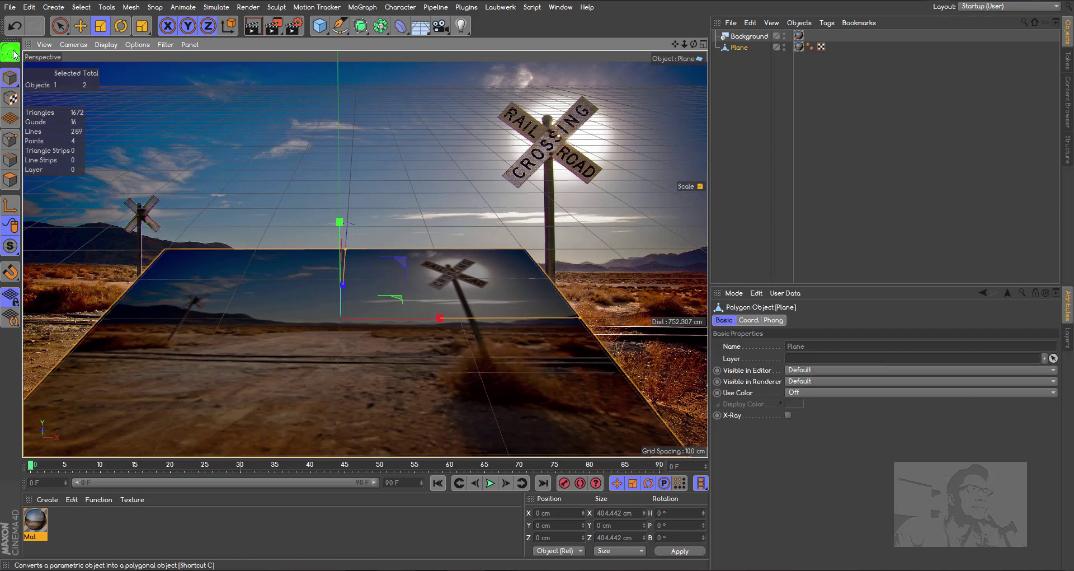
Stretch the plane along the X axis to about 833 cm so it spans the view's width
left_click_drag(439, 317, 516, 324)
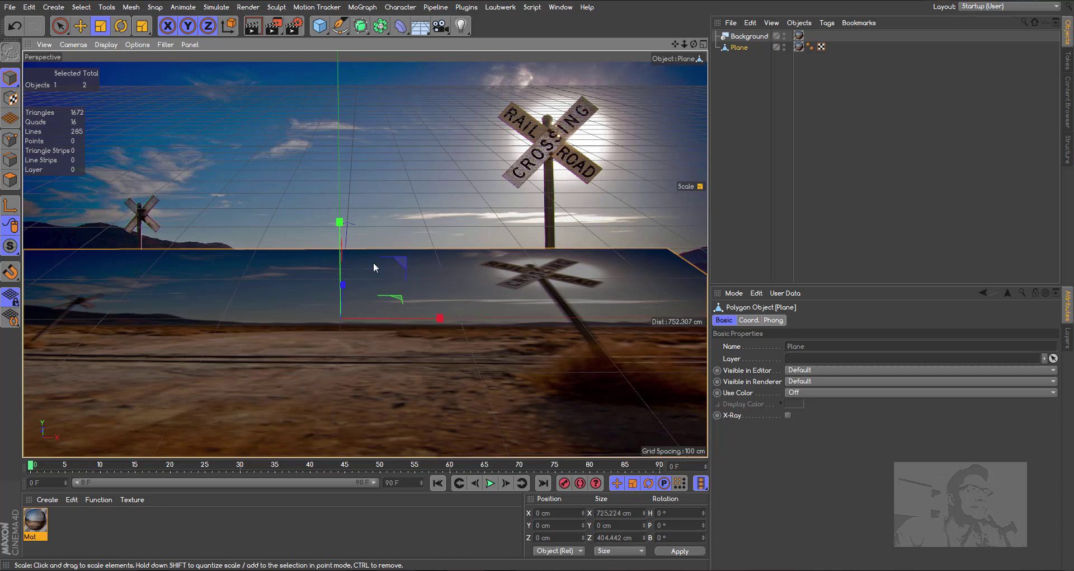
left_click_drag(361, 257, 365, 254, "alt")
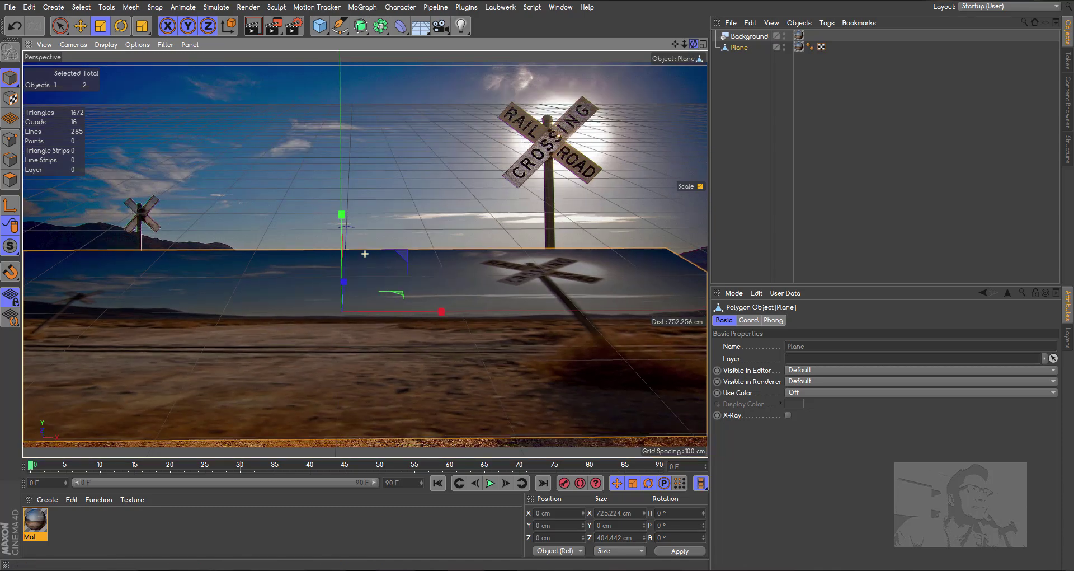
mouse_move(365, 253)
middle_mouse_down("alt")
mouse_move(372, 287)
mouse_move(365, 254)
mouse_move(344, 239)
mouse_move(367, 263)
mouse_move(365, 254)
middle_mouse_up("alt")
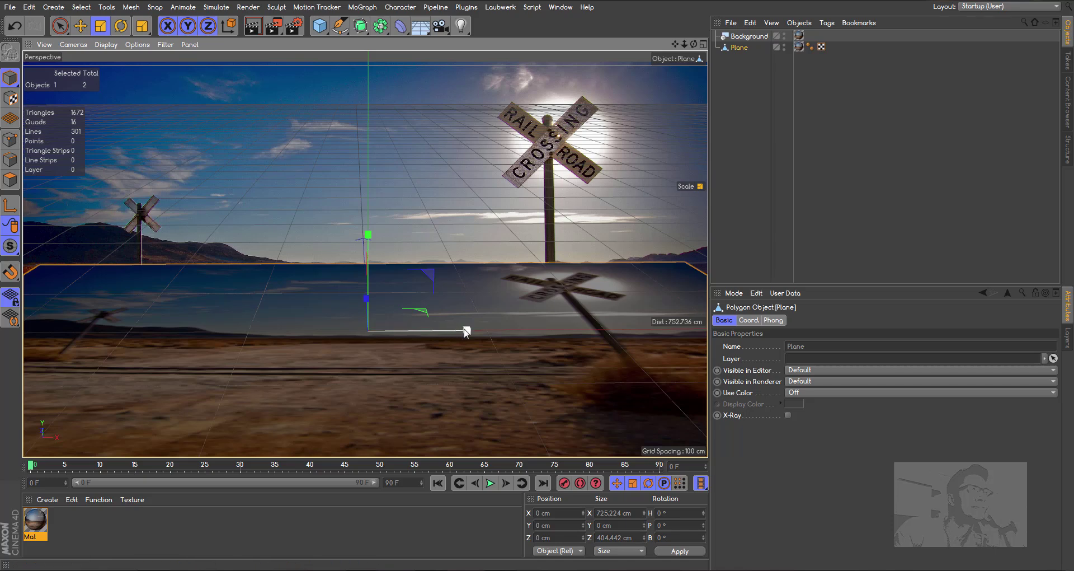
left_click_drag(467, 330, 481, 334)
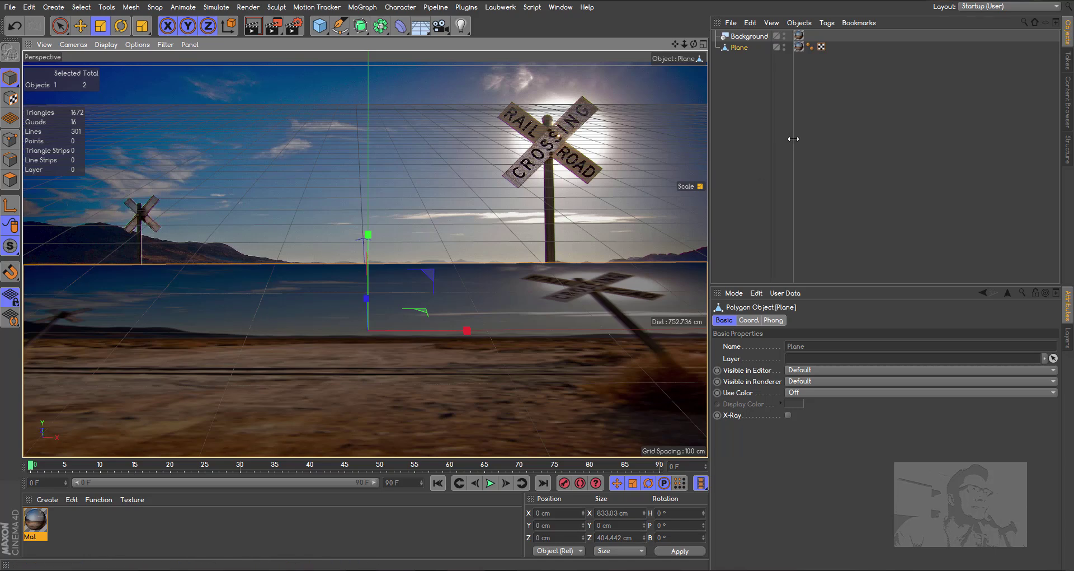
Set the projection of the plane's texture tag to Frontal and render the view
left_click(799, 46)
left_click(828, 373)
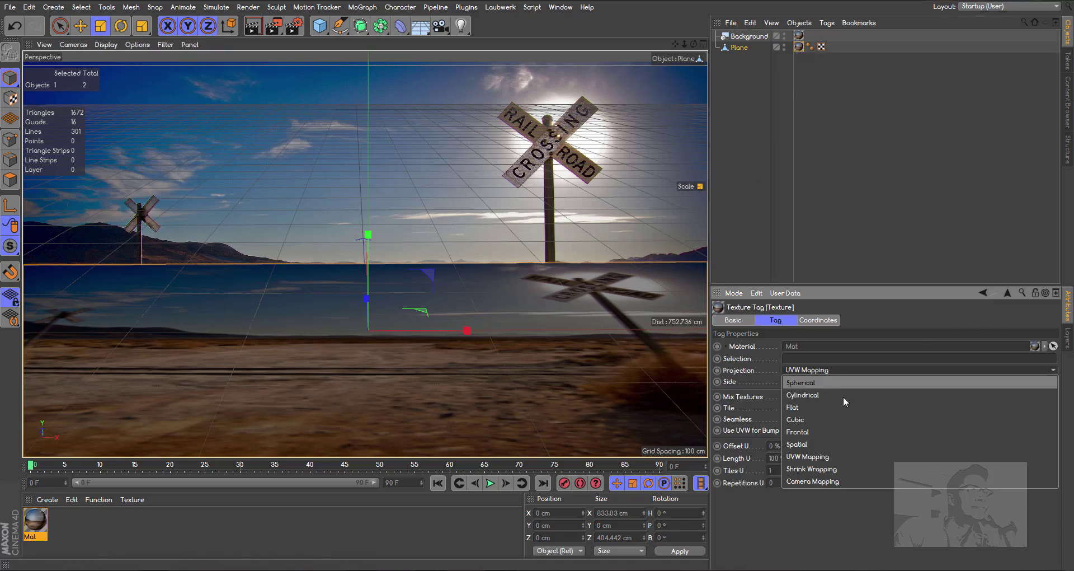
left_click(812, 431)
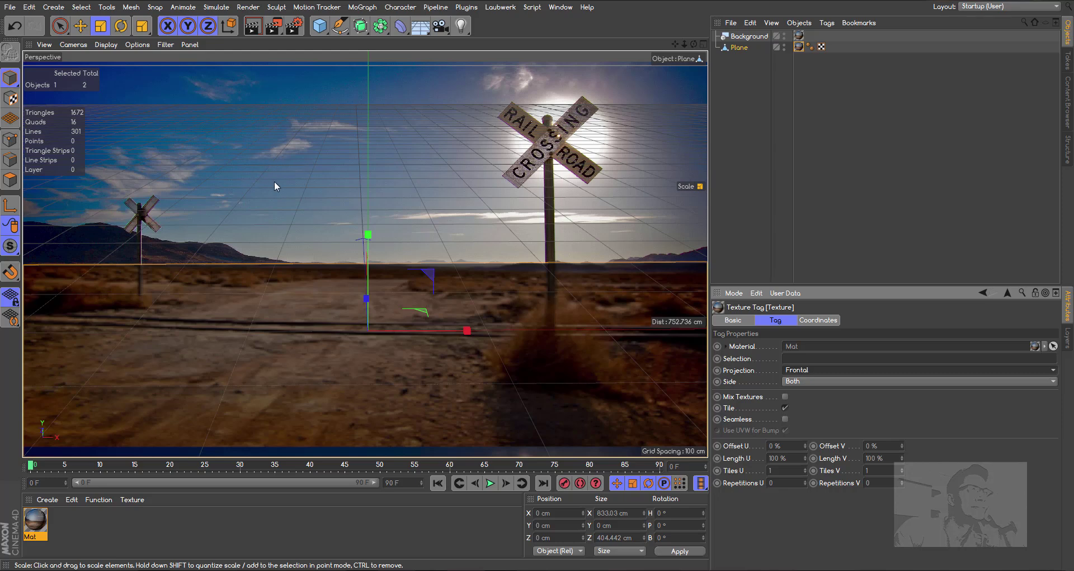
left_click(253, 25)
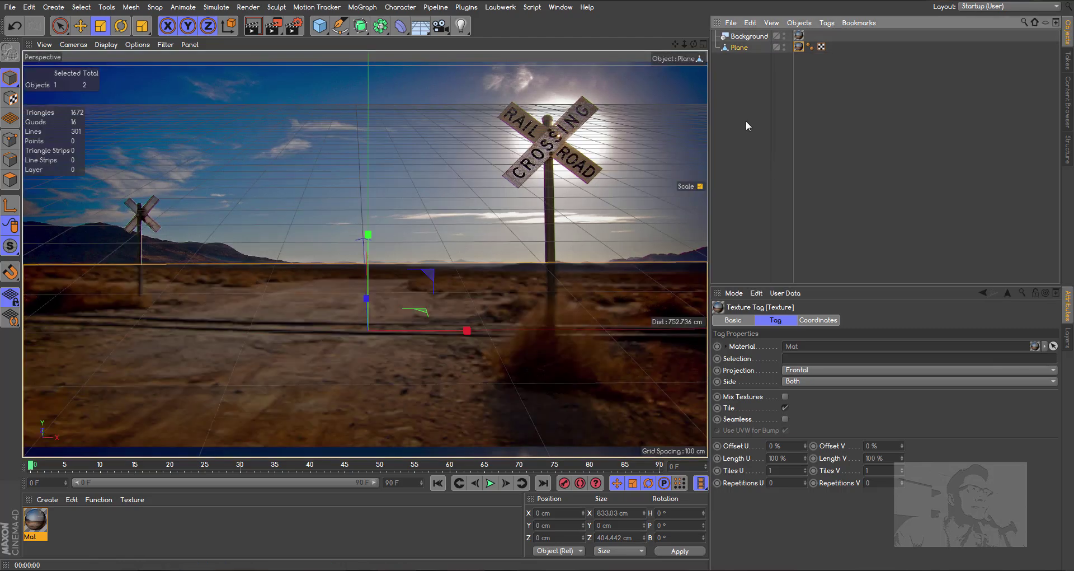
Add a Compositing tag to the plane, enable Compositing Background, and render the view
left_click(738, 47)
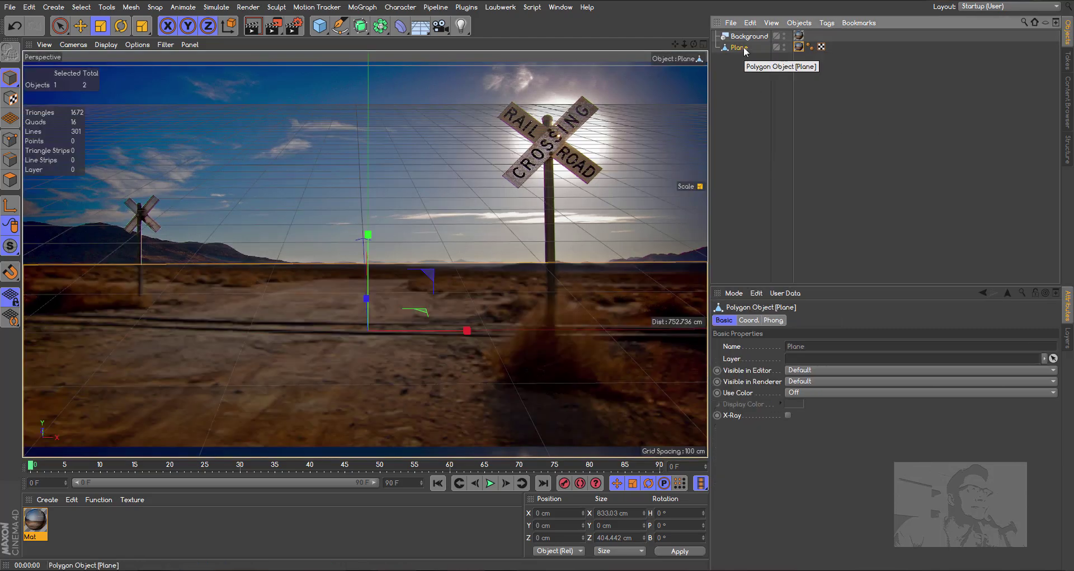
right_click(739, 48)
mouse_move(806, 6)
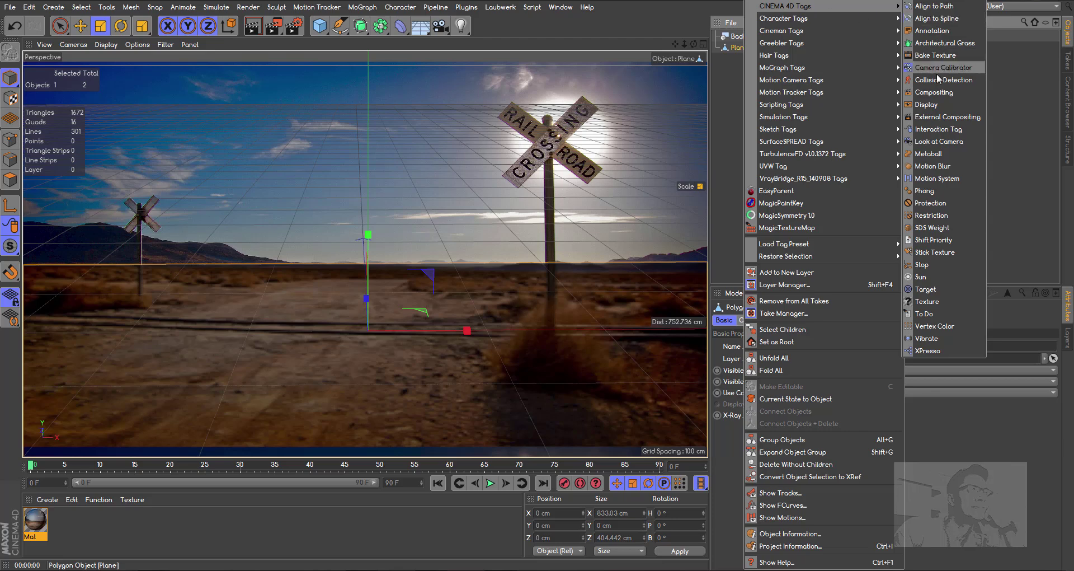
left_click(935, 93)
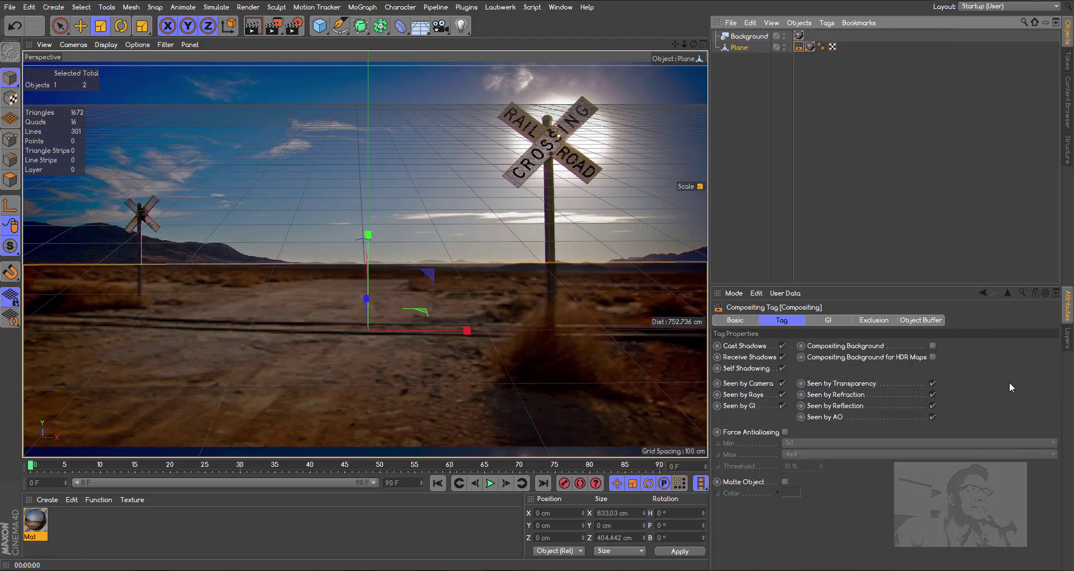
left_click(933, 346)
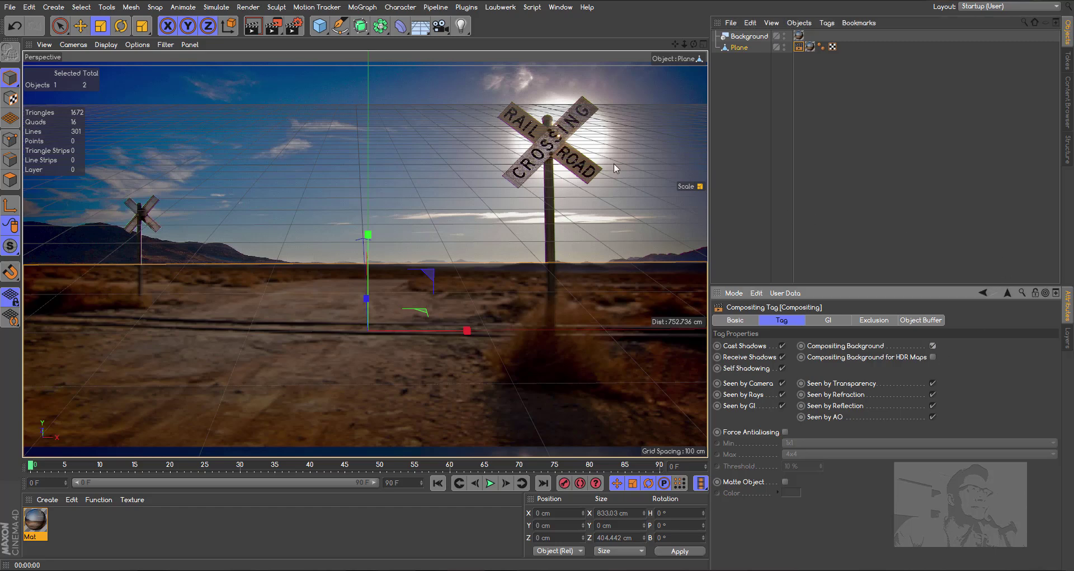
left_click(252, 26)
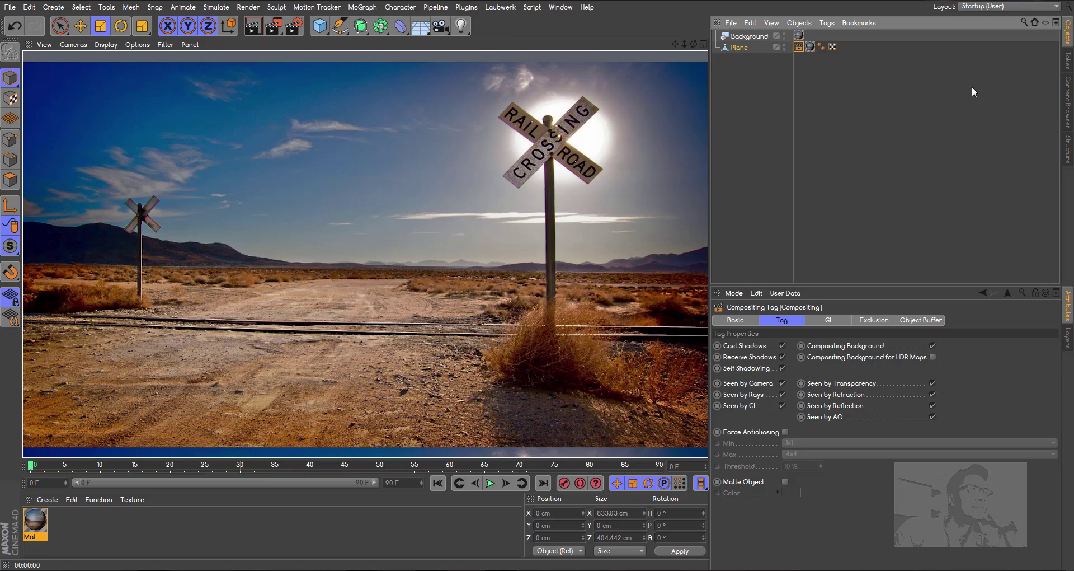
Insert the No Trespassing Sign model from the Broadcast presets' 3D Objects, Street Objects folder
left_click(1068, 100)
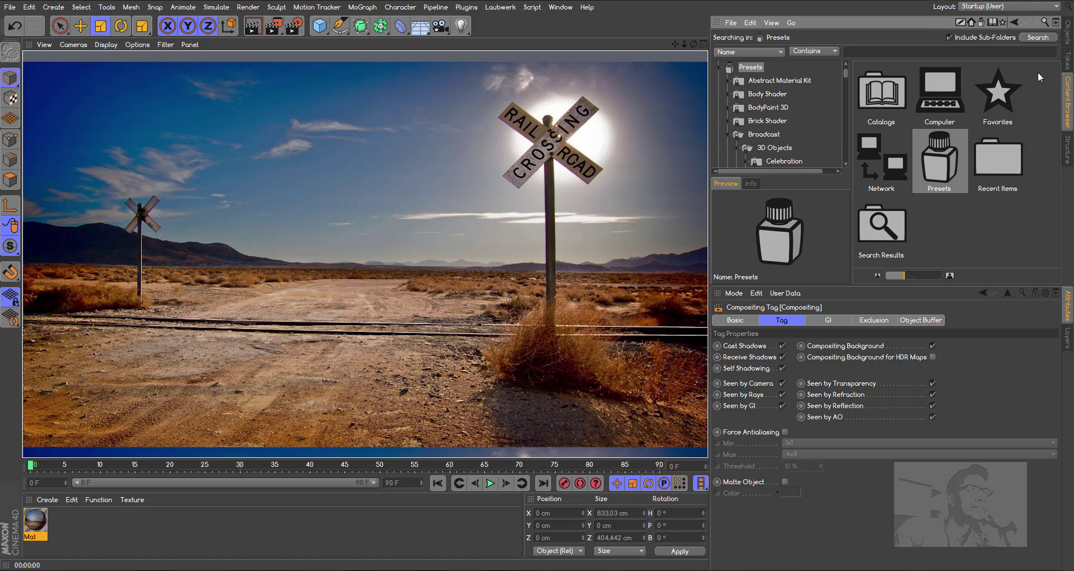
double_click(952, 173)
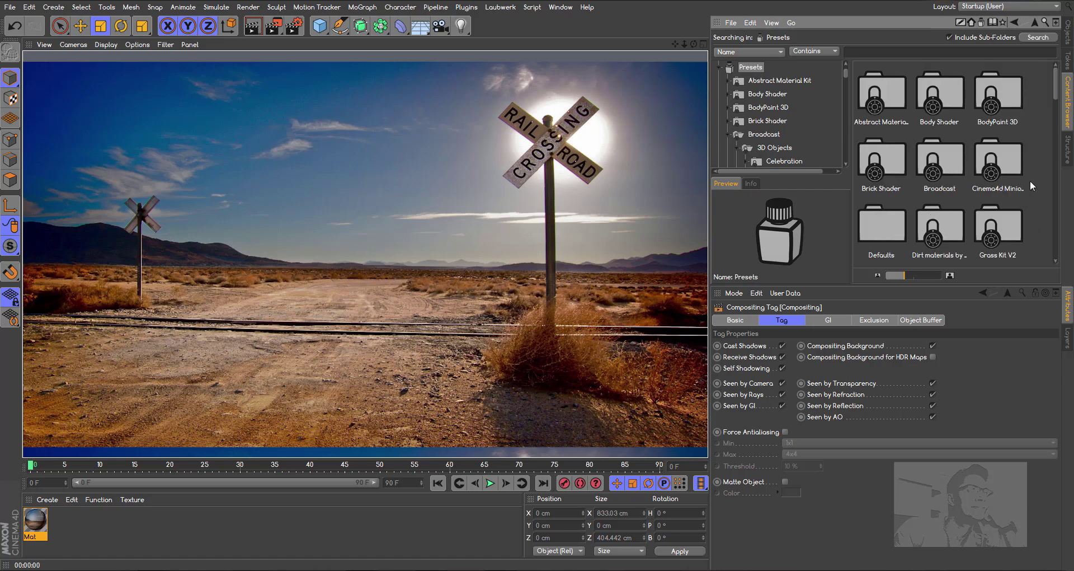
double_click(943, 168)
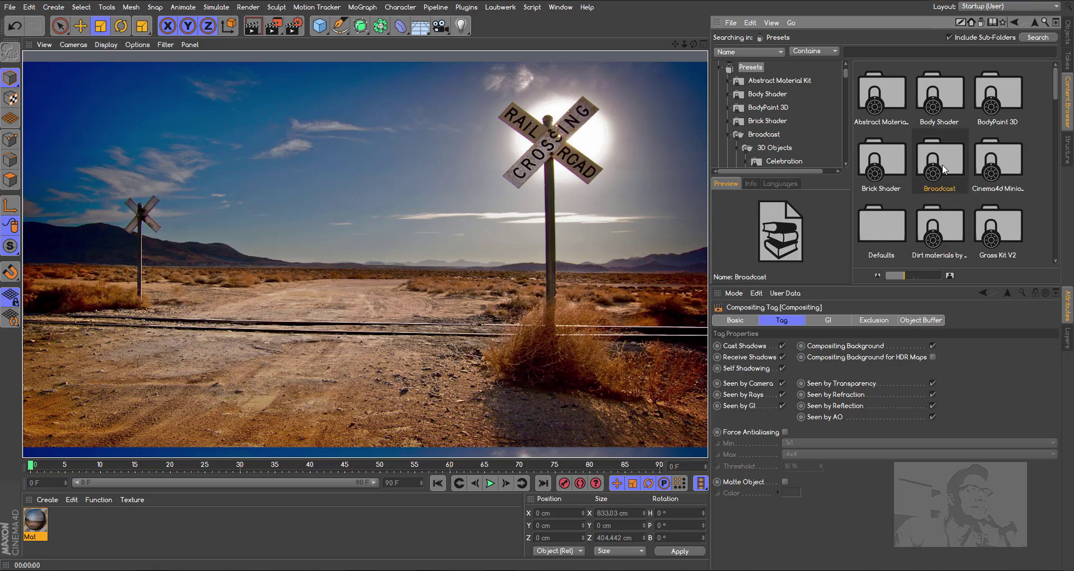
double_click(894, 99)
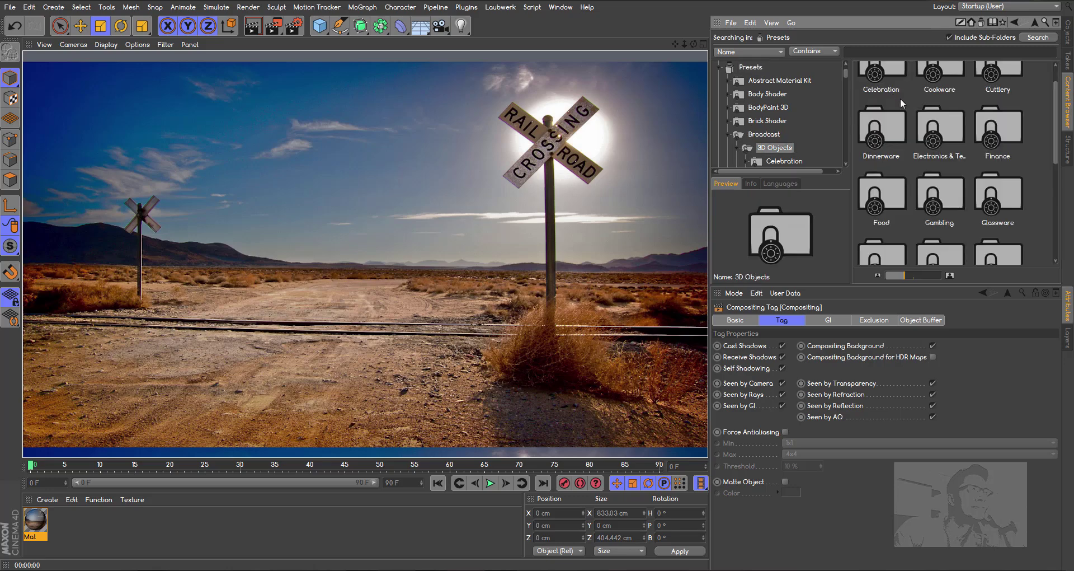
left_click_drag(1057, 163, 1052, 240)
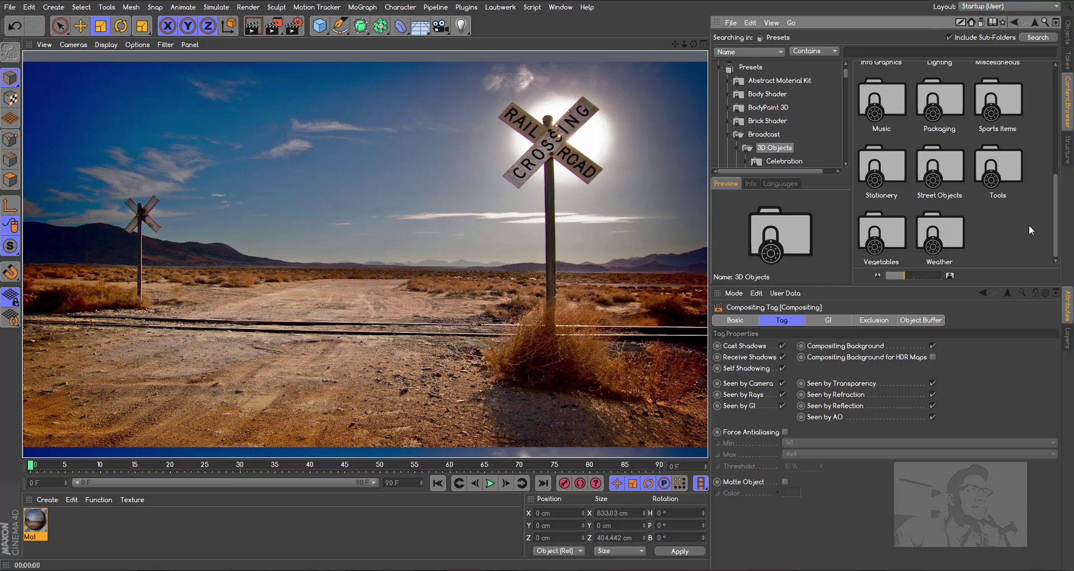
double_click(951, 165)
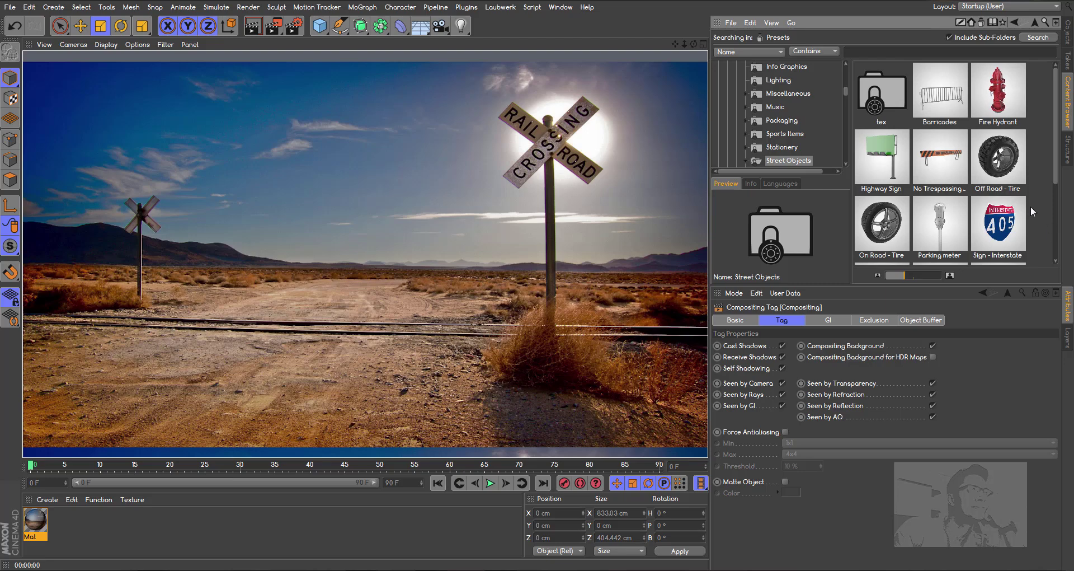
double_click(955, 159)
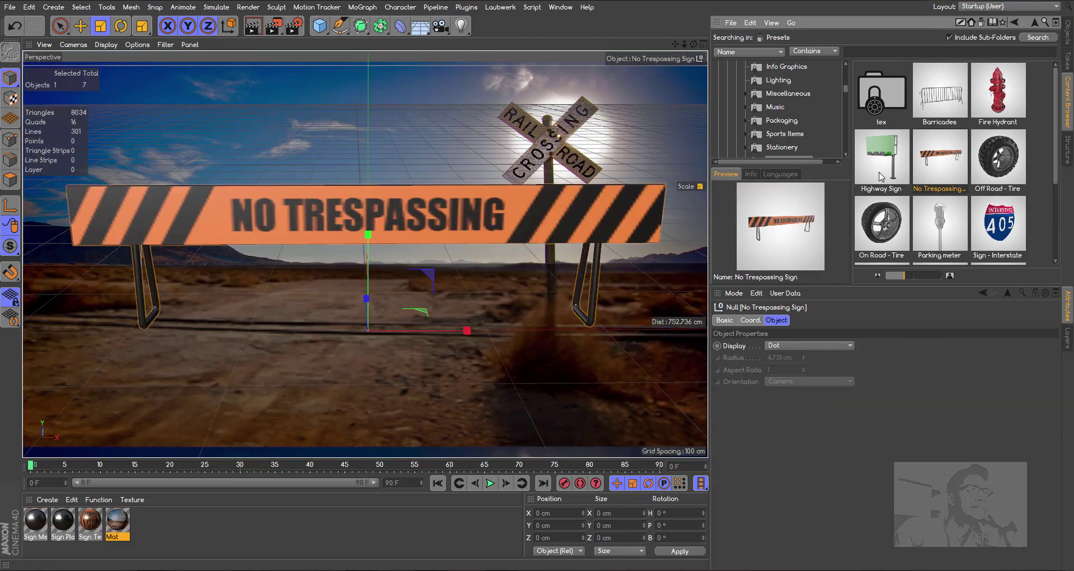
Scale the No Trespassing sign down uniformly to a little over a third of its size
left_click(101, 26)
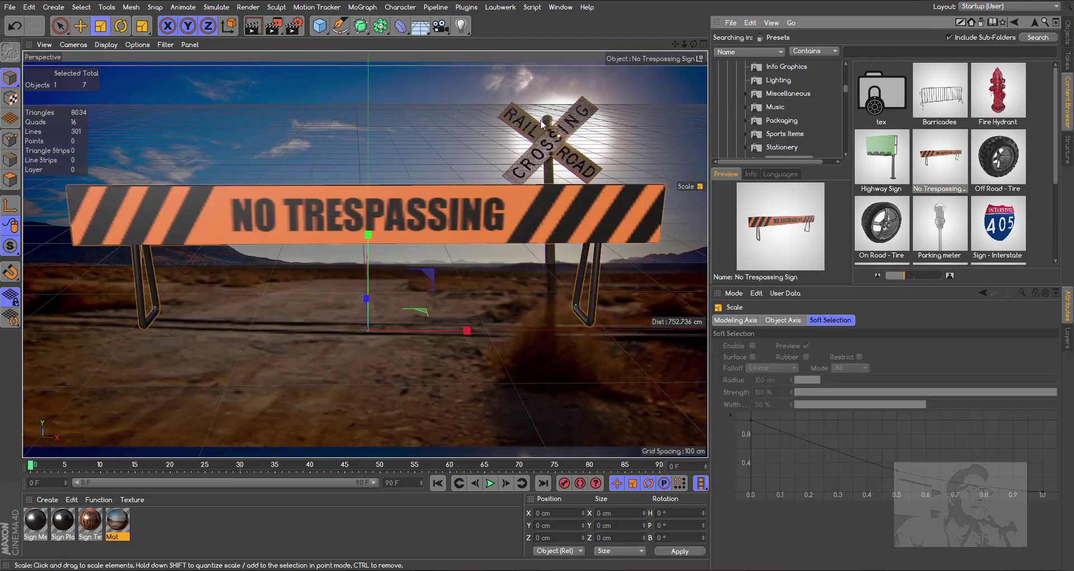
left_click_drag(589, 122, 272, 139)
Move the No Trespassing sign to about X -38 cm, Y -2.9 cm, Z -43 cm, nearer the camera on the road
left_click(80, 25)
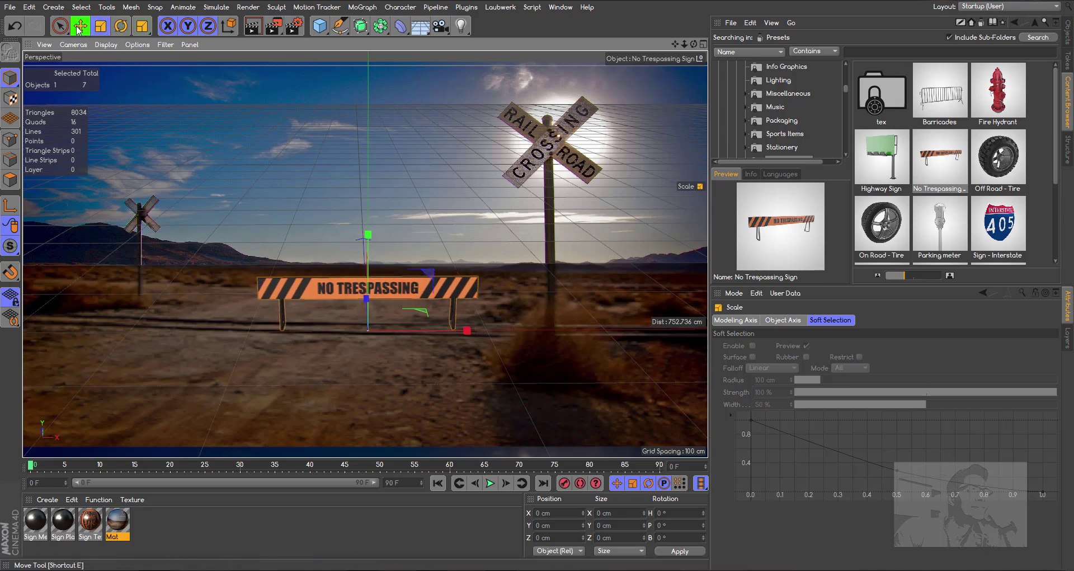
left_click_drag(368, 235, 365, 239)
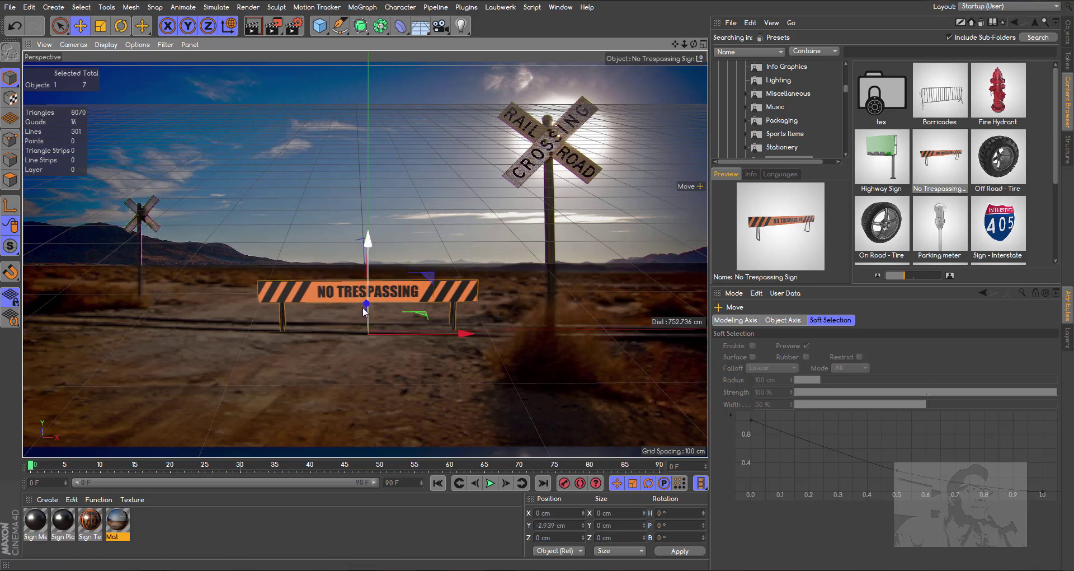
left_click_drag(363, 311, 361, 332)
left_click_drag(468, 355, 422, 356)
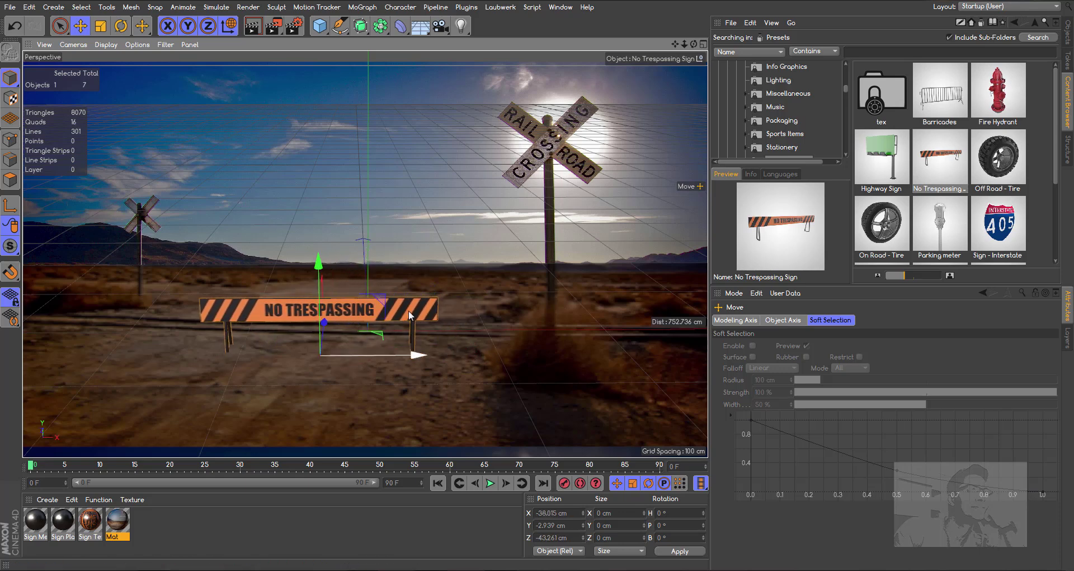
Rotate the No Trespassing sign's heading to about -5.7° and shift it to about X -41.8 cm, Z -67.8 cm
left_click(122, 27)
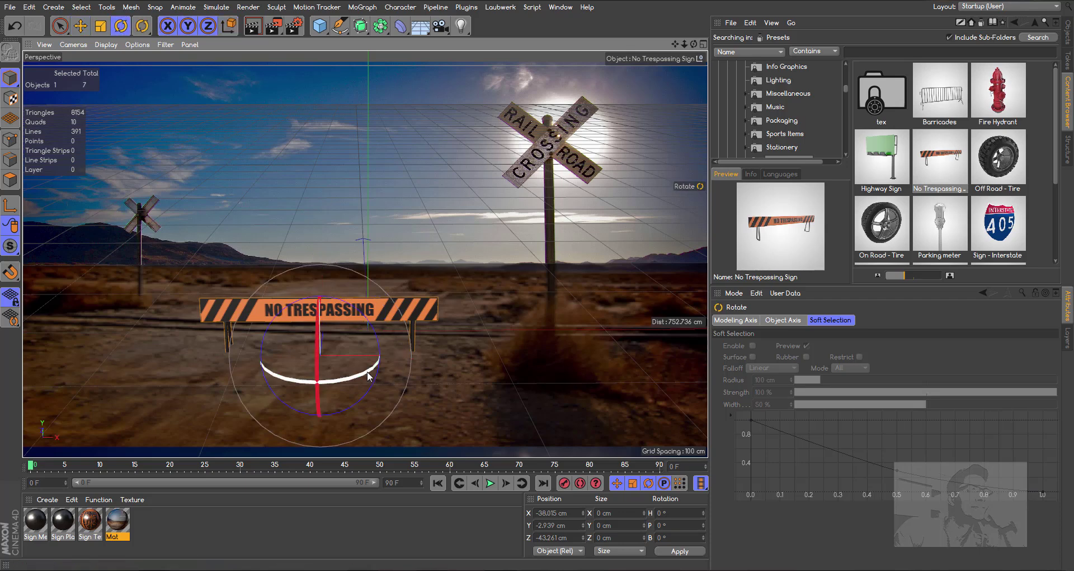
left_click_drag(369, 376, 364, 378)
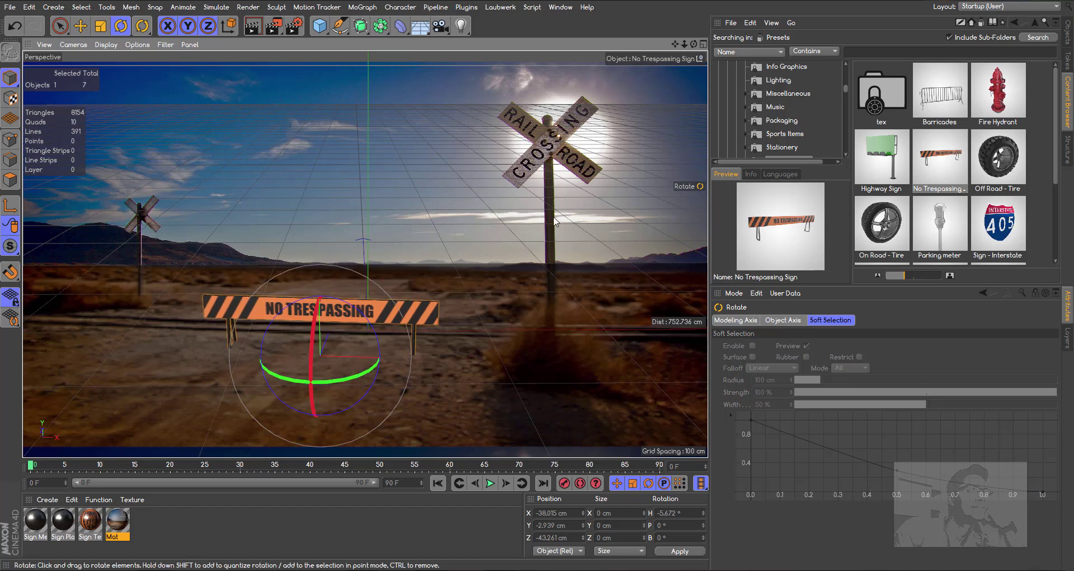
left_click(80, 26)
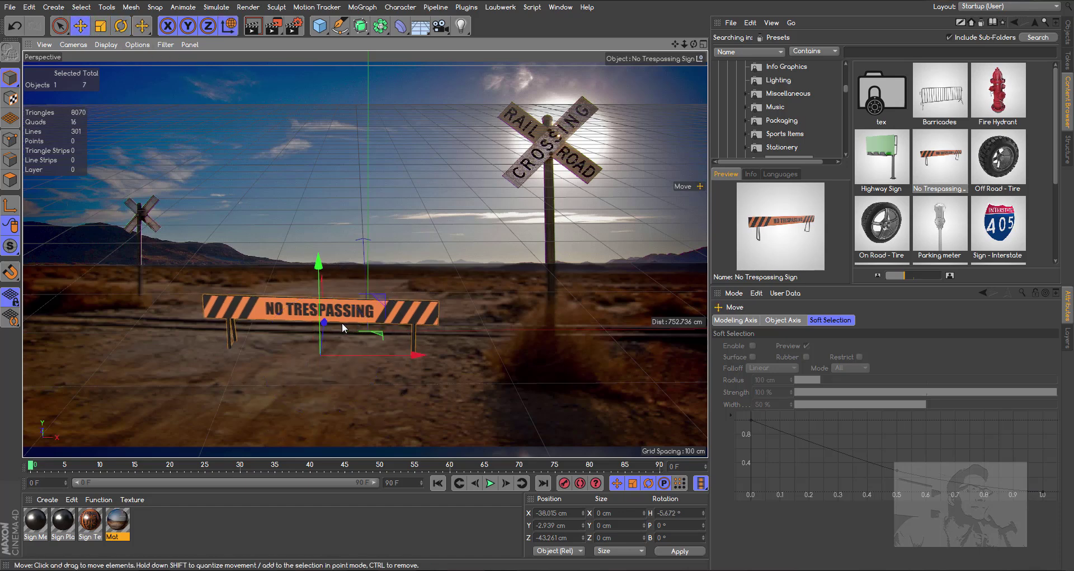
left_click_drag(324, 323, 322, 335)
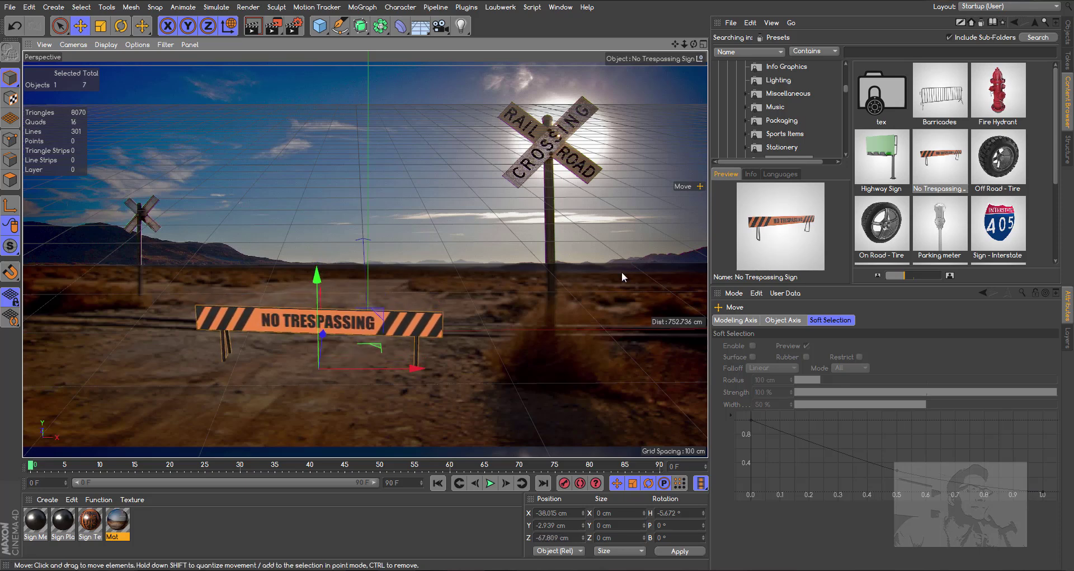
left_click_drag(415, 368, 411, 368)
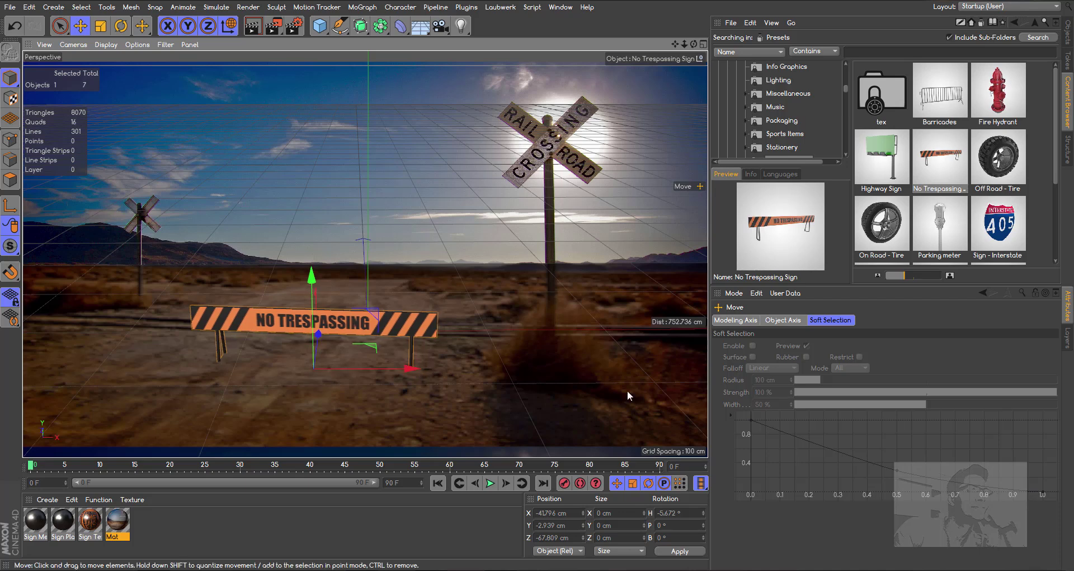
Scale the No Trespassing sign down slightly and raise it a little so its legs meet the ground
left_click(101, 26)
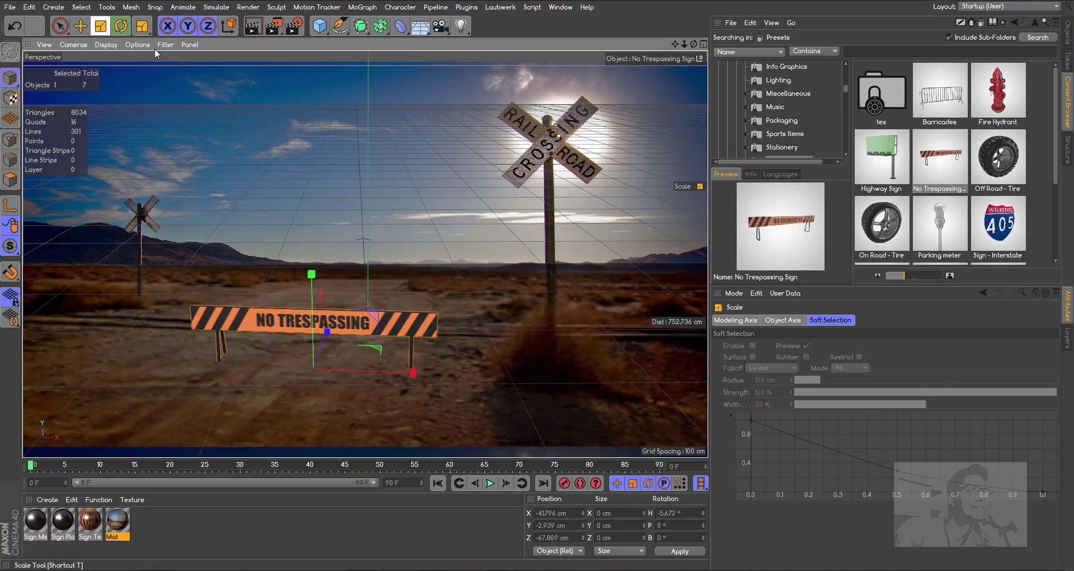
left_click_drag(395, 167, 361, 166)
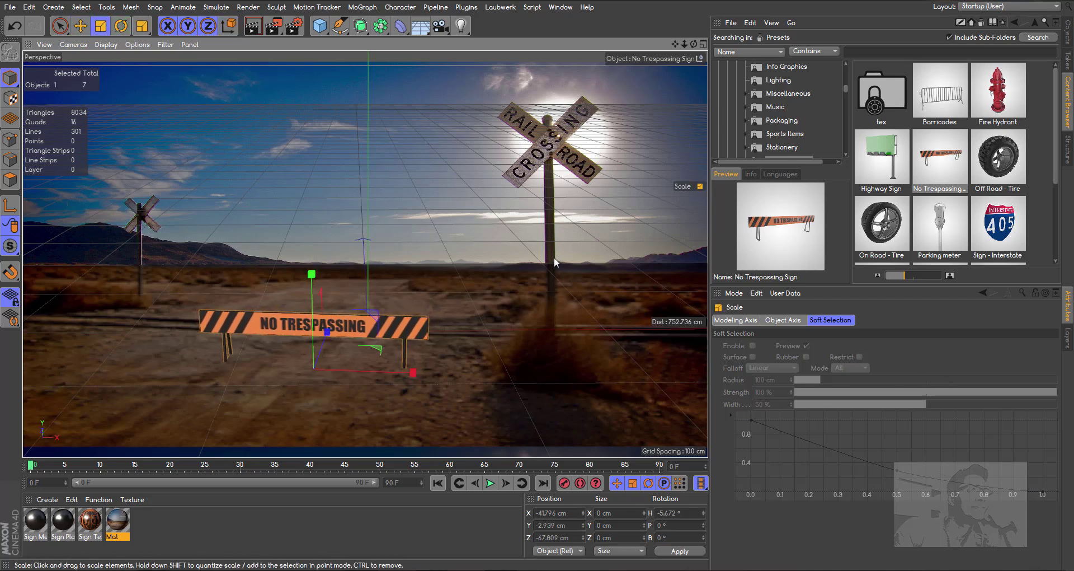
left_click(80, 26)
left_click(229, 25)
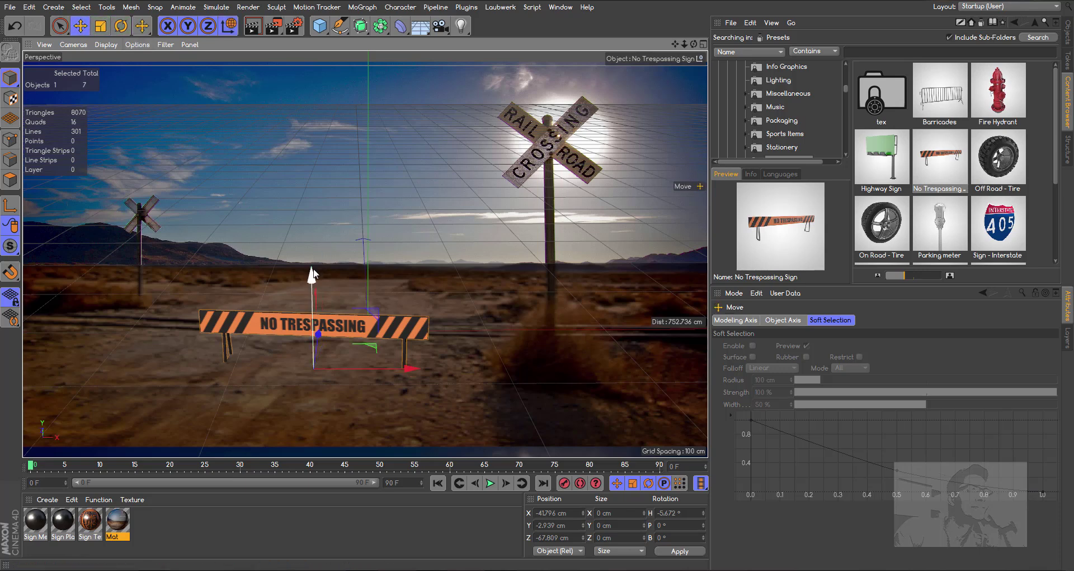
left_click_drag(312, 273, 311, 269)
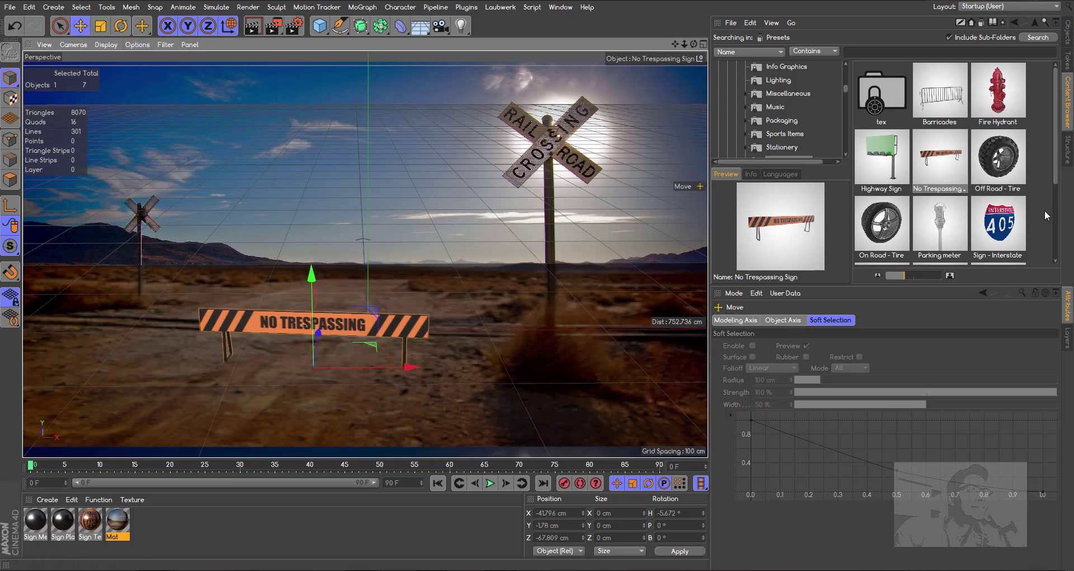
Insert the Stop Sign model from the Street Objects presets and scale it uniformly to about 46%
scroll(1057, 185, "down", 4)
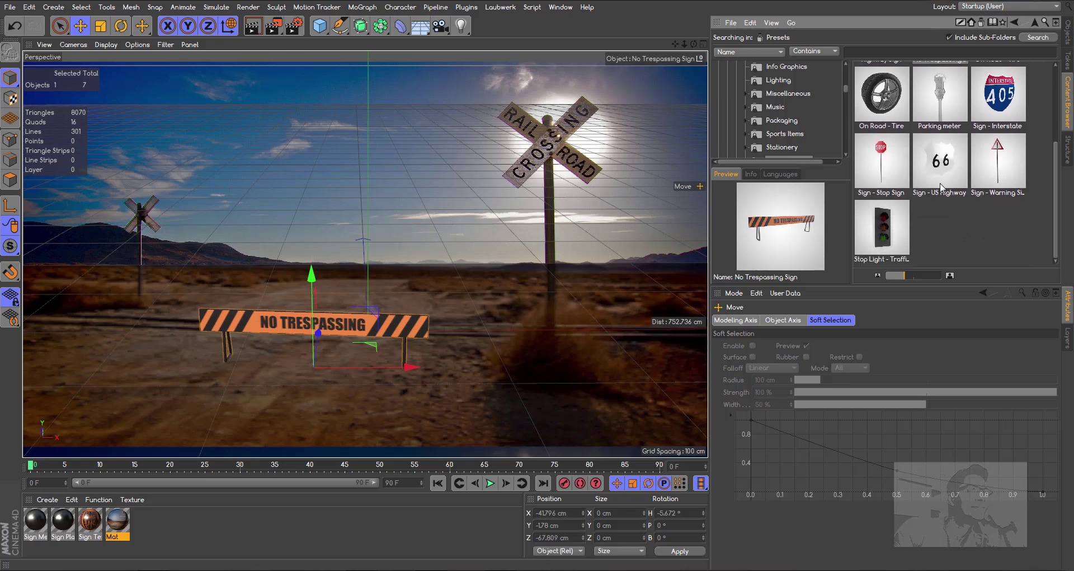
double_click(883, 162)
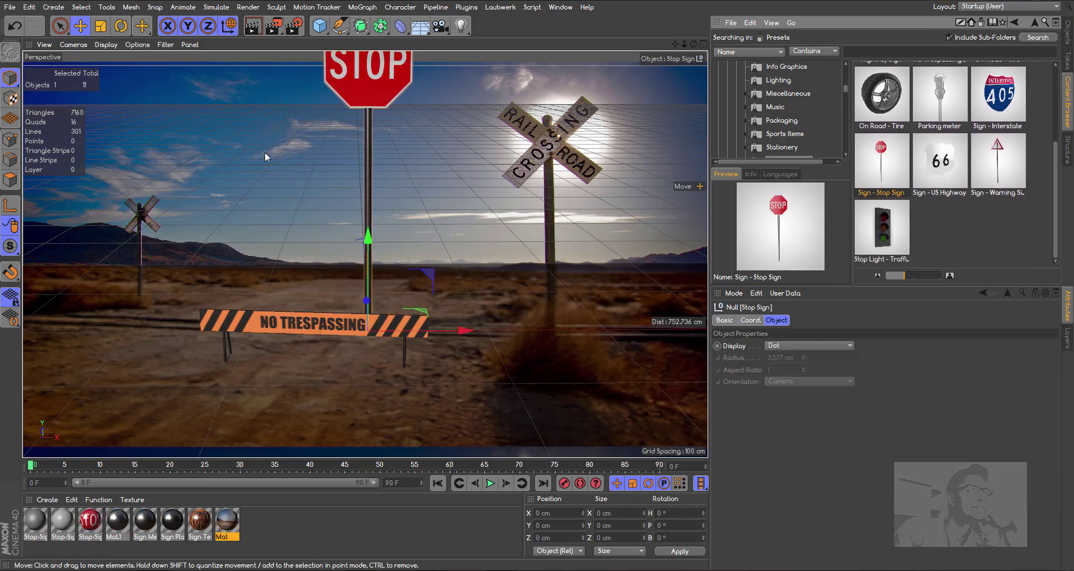
key("t")
left_click_drag(436, 163, 176, 176)
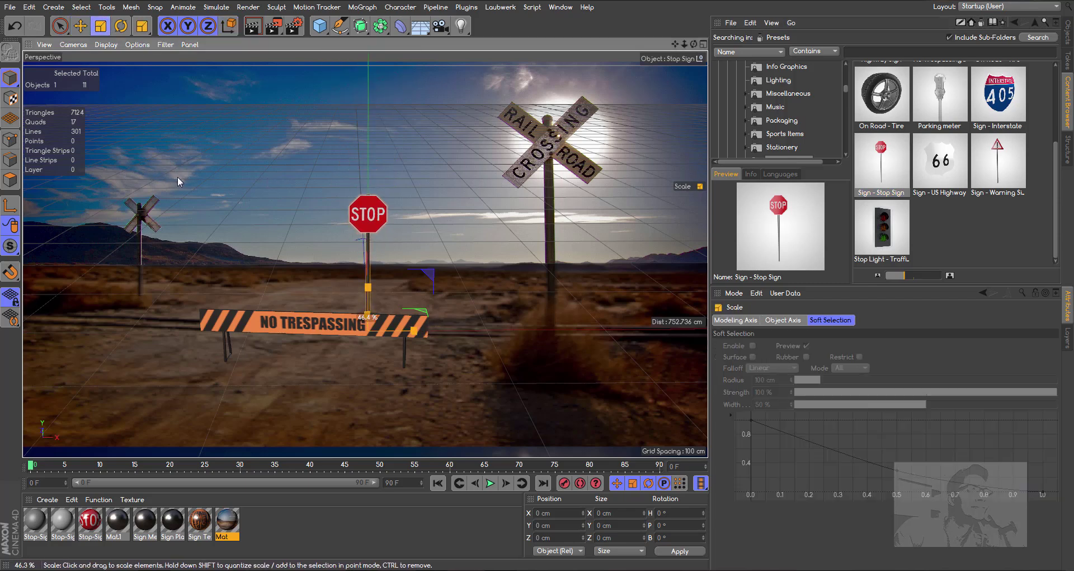
Move the stop sign beside the road behind the barrier, at about X 88 cm and Z 52 cm, and lower it slightly
key("e")
left_click_drag(473, 331, 567, 338)
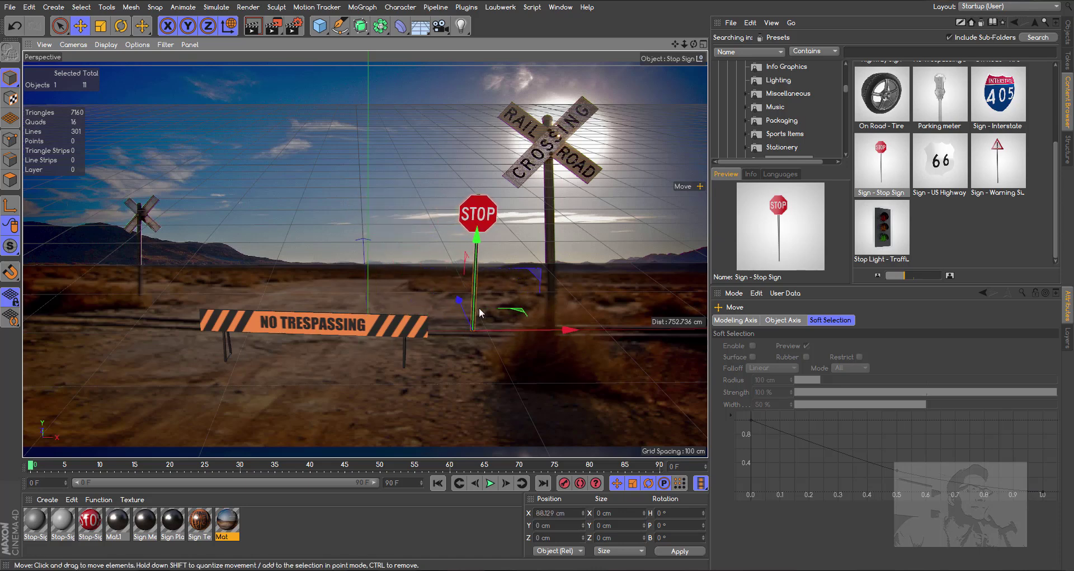
mouse_move(460, 303)
left_mouse_down()
mouse_move(450, 287)
mouse_move(458, 289)
left_mouse_up()
left_click_drag(466, 219, 470, 223)
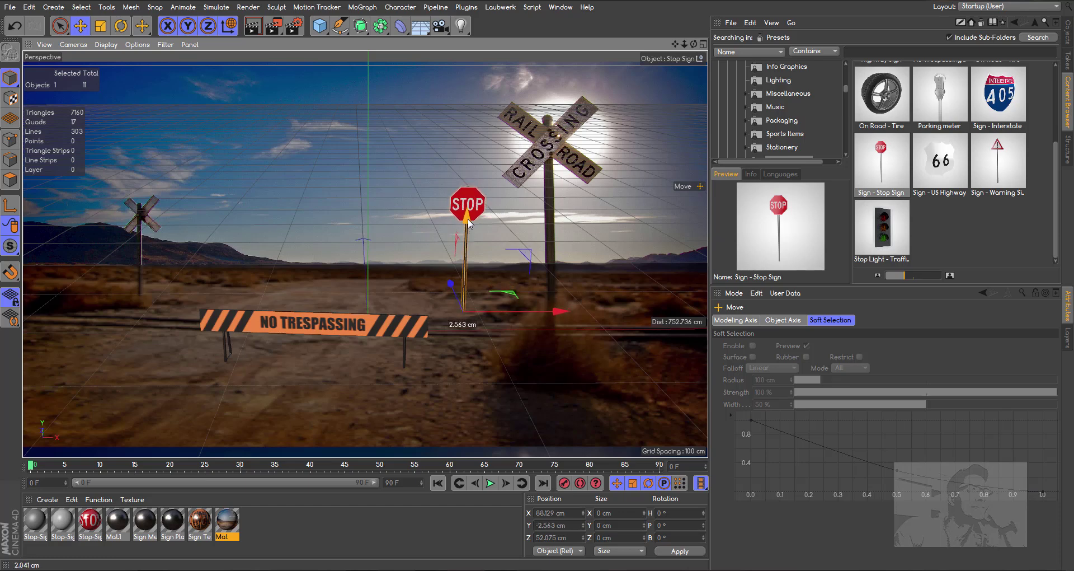
left_click_drag(551, 315, 551, 313)
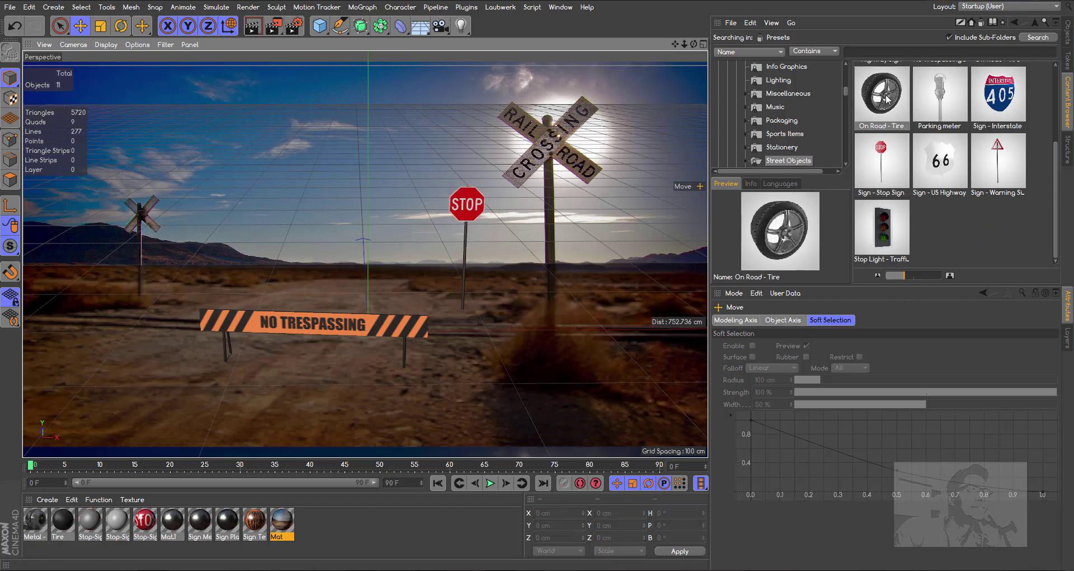
Insert the On Road - Tire model and move it behind the barrier to about X -69 cm, Z 85 cm
double_click(885, 100)
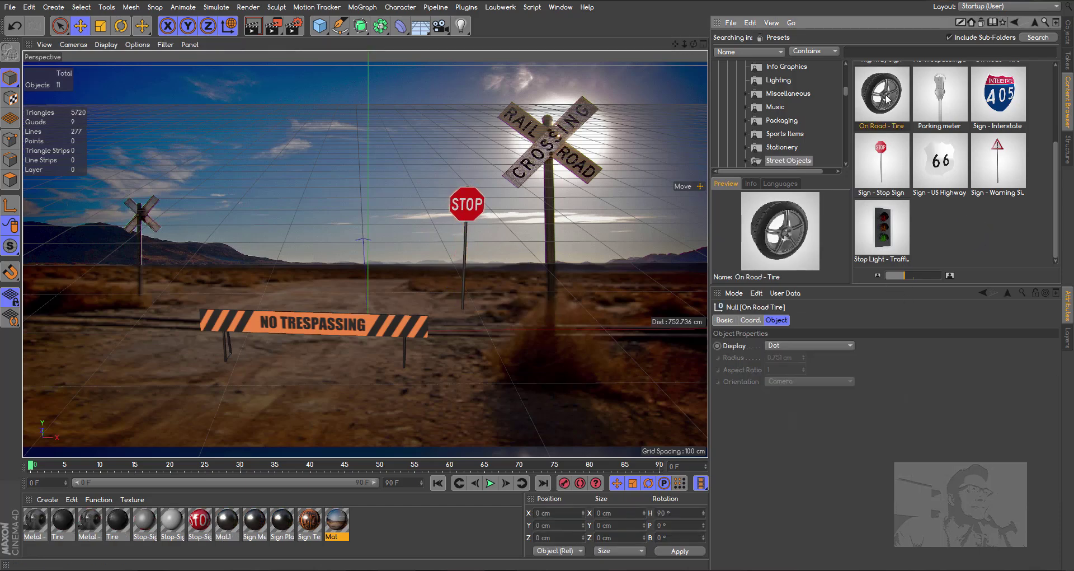
left_click_drag(452, 335, 366, 332)
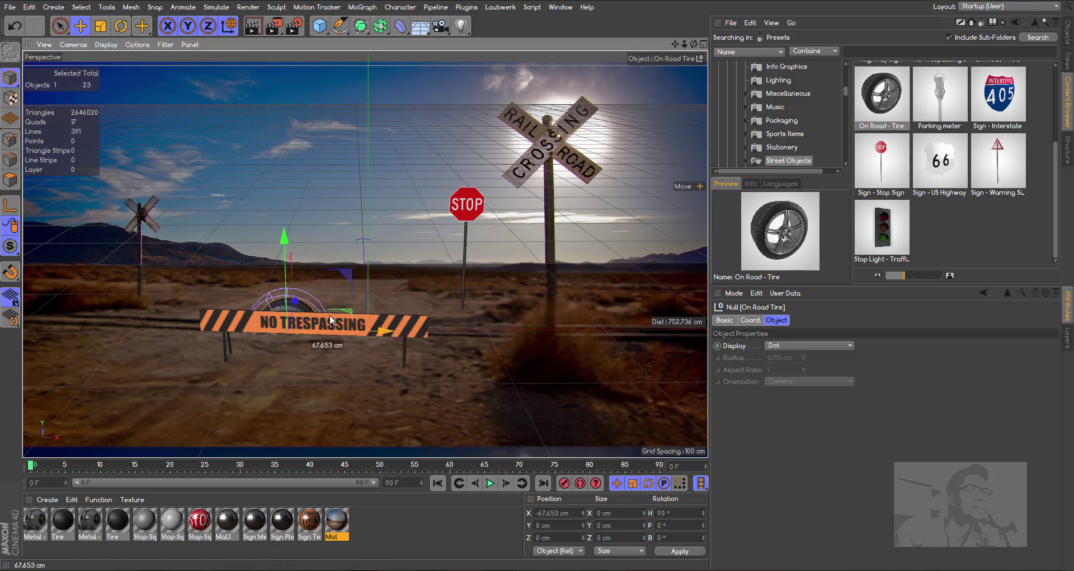
left_click_drag(293, 301, 324, 278)
Lay the tire flat with a bank of -90° and raise it to about Y 4.4 cm
left_click(120, 26)
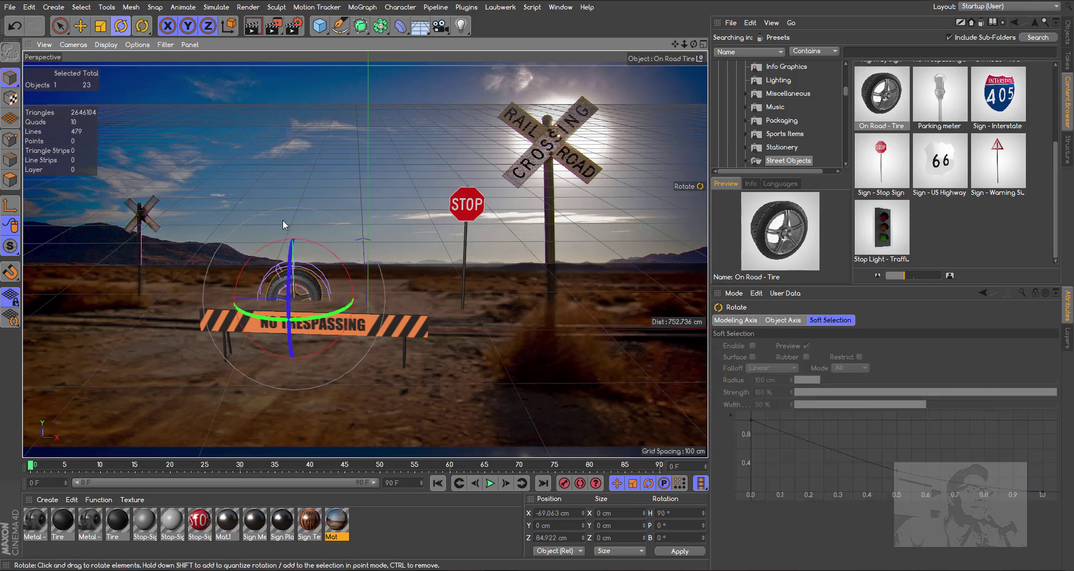
left_click_drag(290, 256, 284, 378)
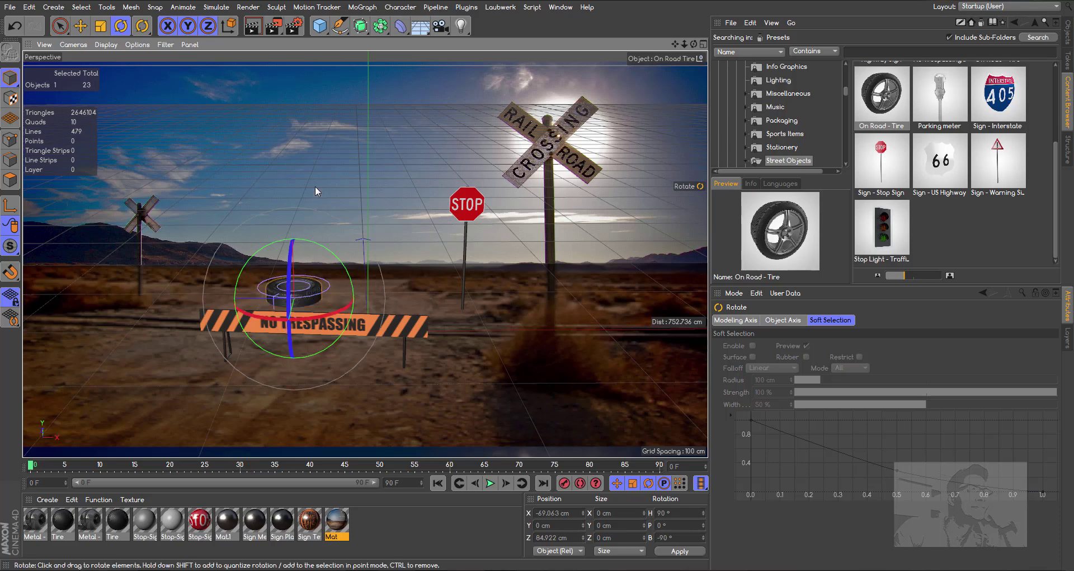
left_click(80, 25)
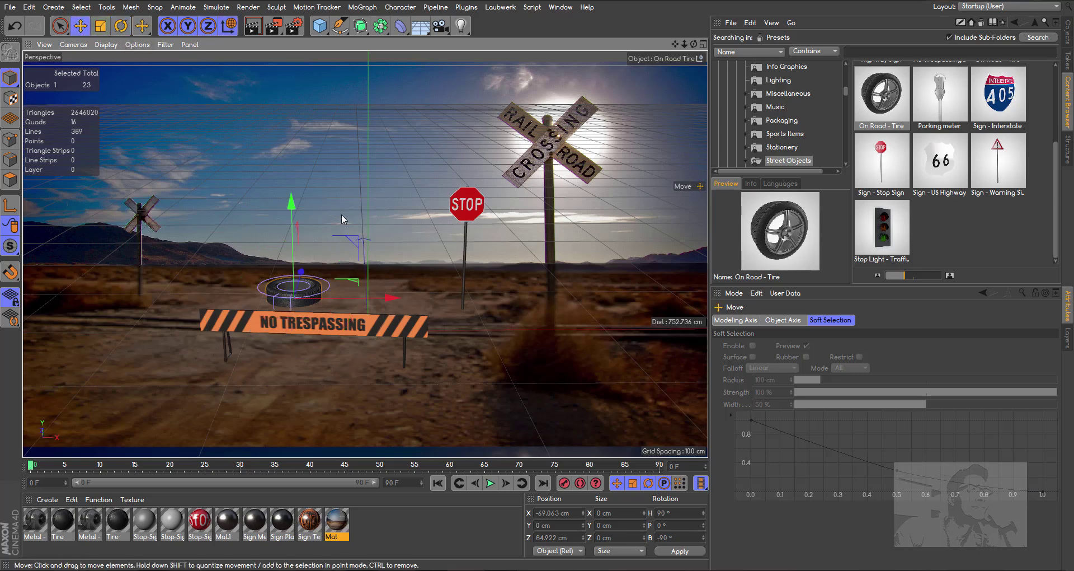
left_click_drag(290, 203, 287, 196)
Scale the tire down by about a quarter and place a copy beside it at about X -38.6 cm
left_click(101, 26)
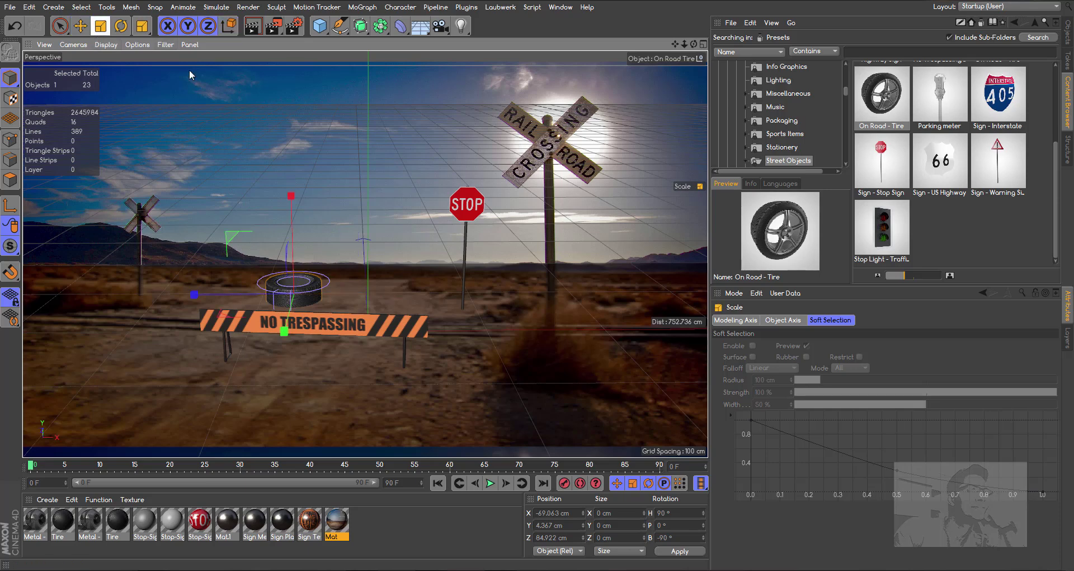
left_click_drag(499, 219, 391, 202)
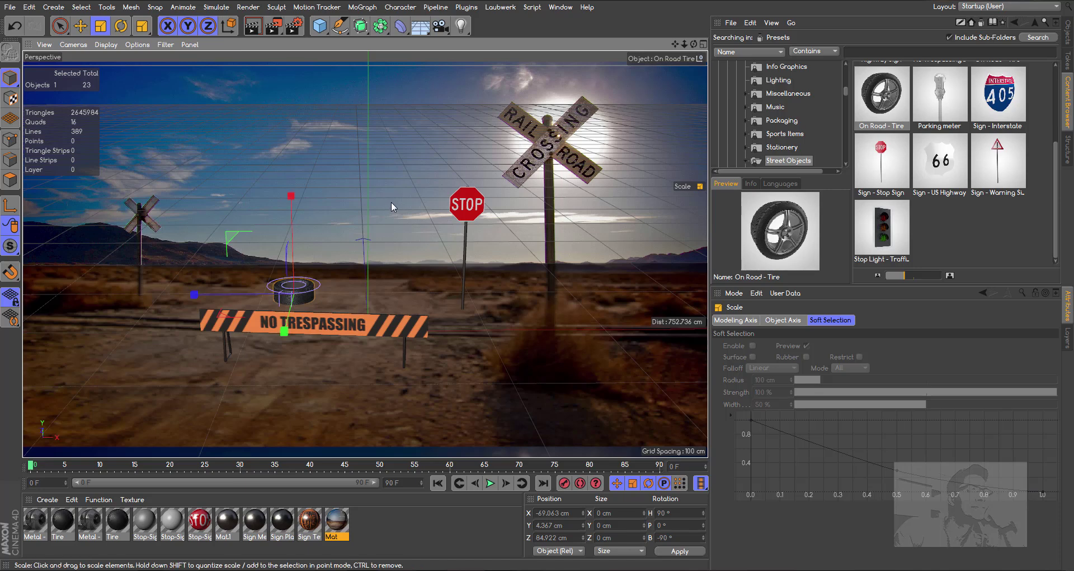
left_click(87, 30)
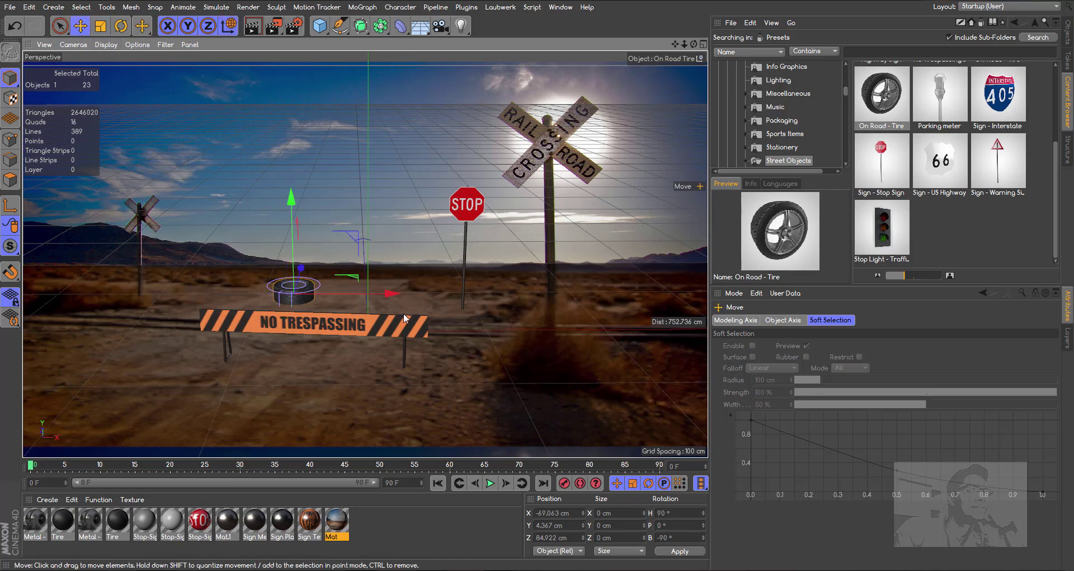
left_click_drag(404, 291, 421, 293, "ctrl")
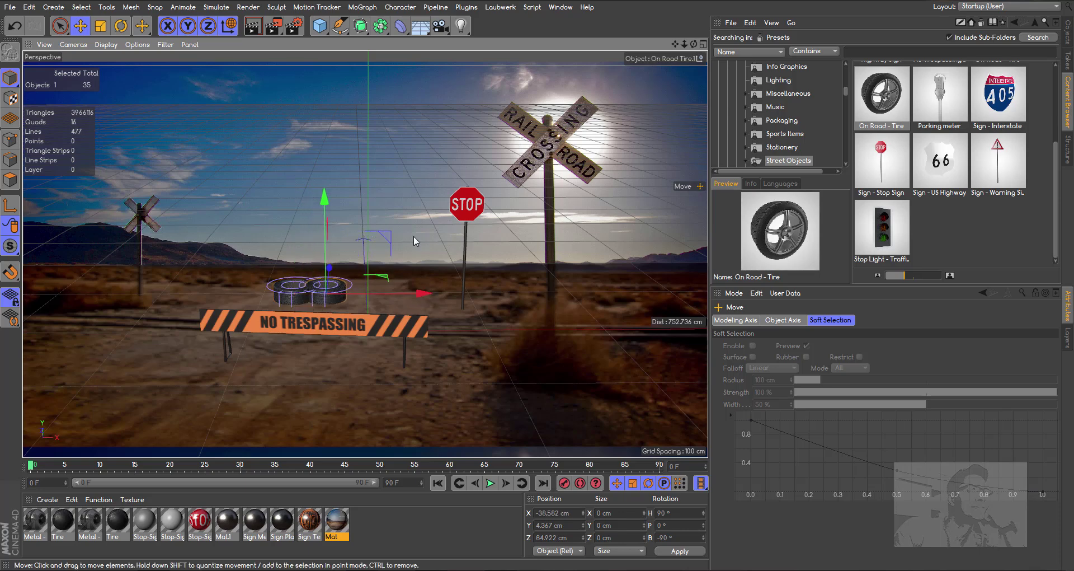
Lean the tire copy on the first tire with a pitch of about 26° and Y of about 10.9 cm, and render the view
left_click(126, 29)
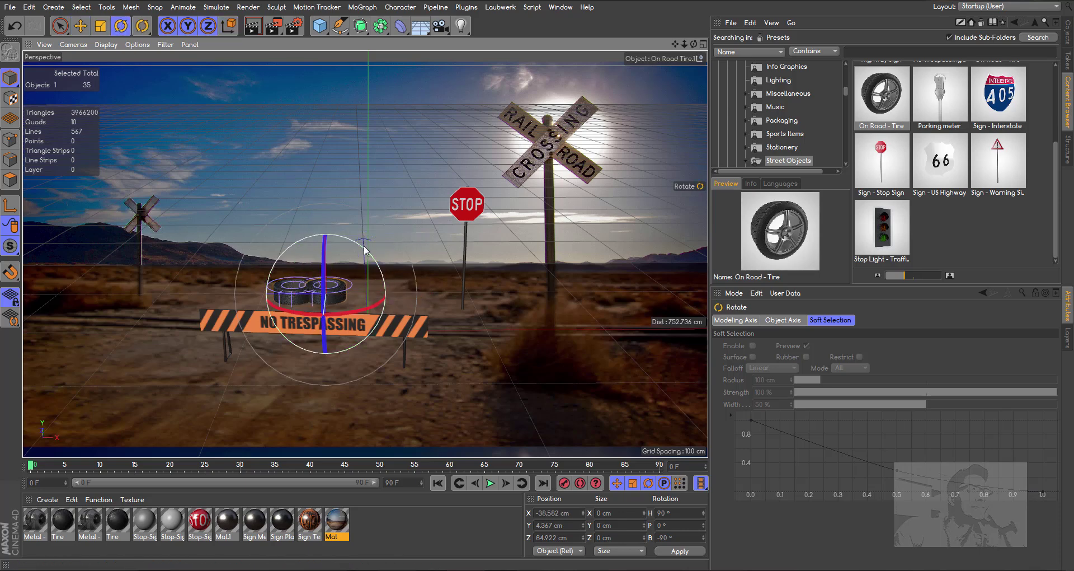
left_click_drag(365, 250, 381, 266)
key("e")
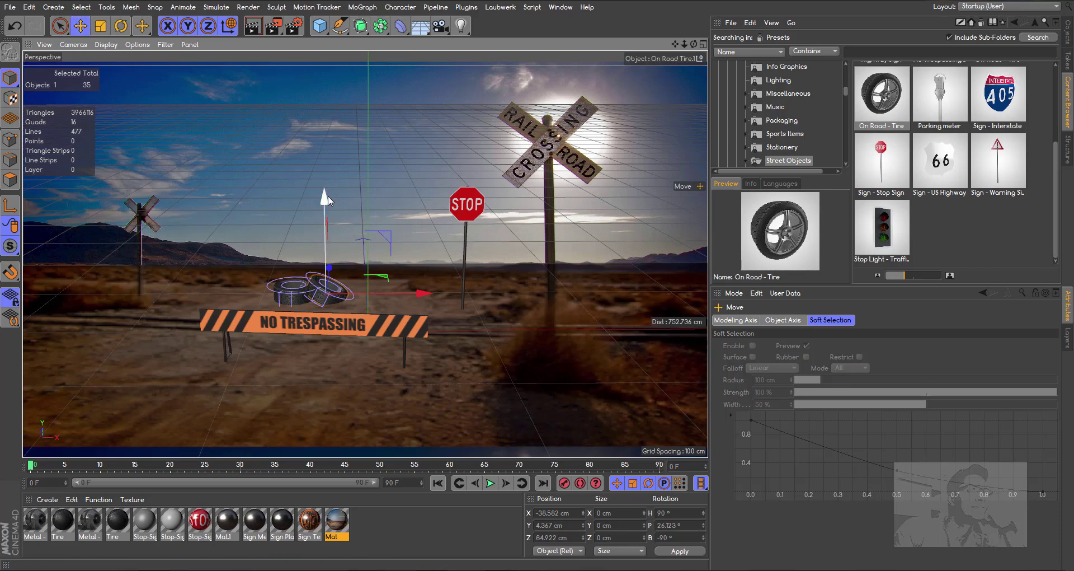
left_click_drag(325, 197, 325, 189)
key("ctrl+r")
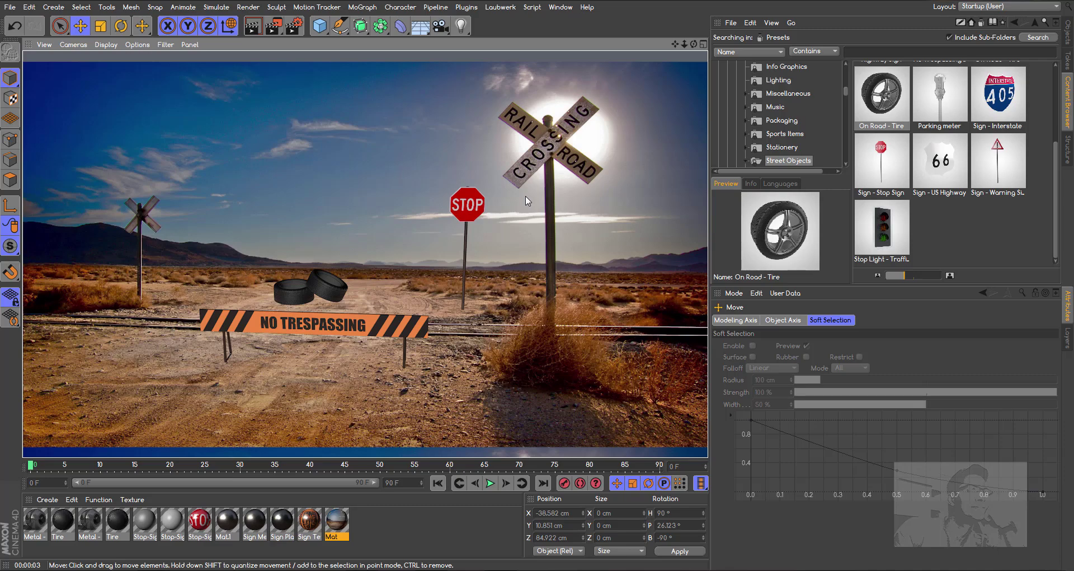
Add the Parking meter model at about X -218 cm, Y -2 cm, Z -12.7 cm, scaled down to about half its size
double_click(940, 96)
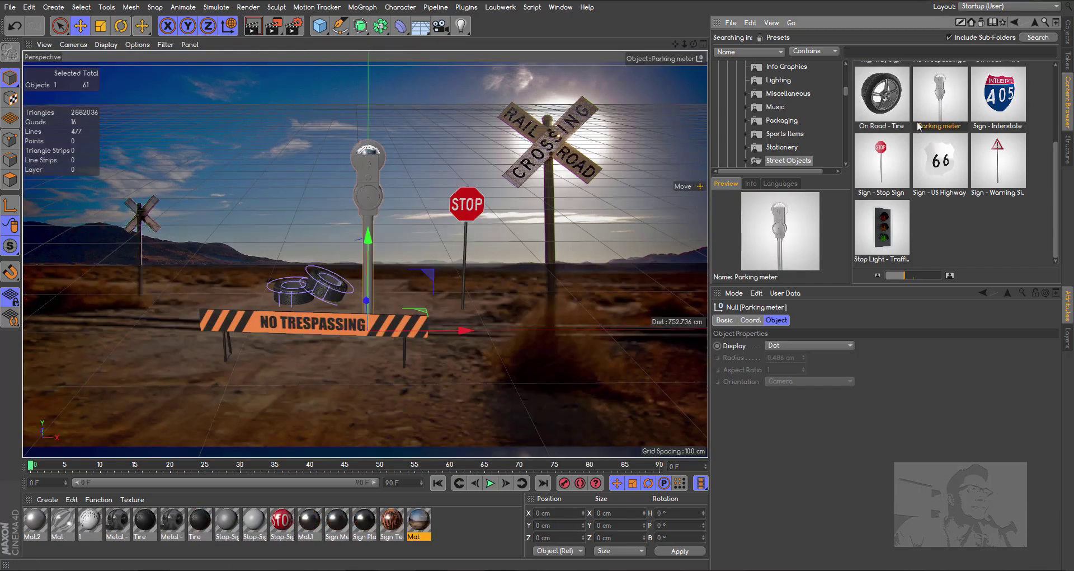
left_click_drag(467, 333, 207, 328)
left_click_drag(137, 303, 149, 278)
left_click_drag(92, 245, 95, 255)
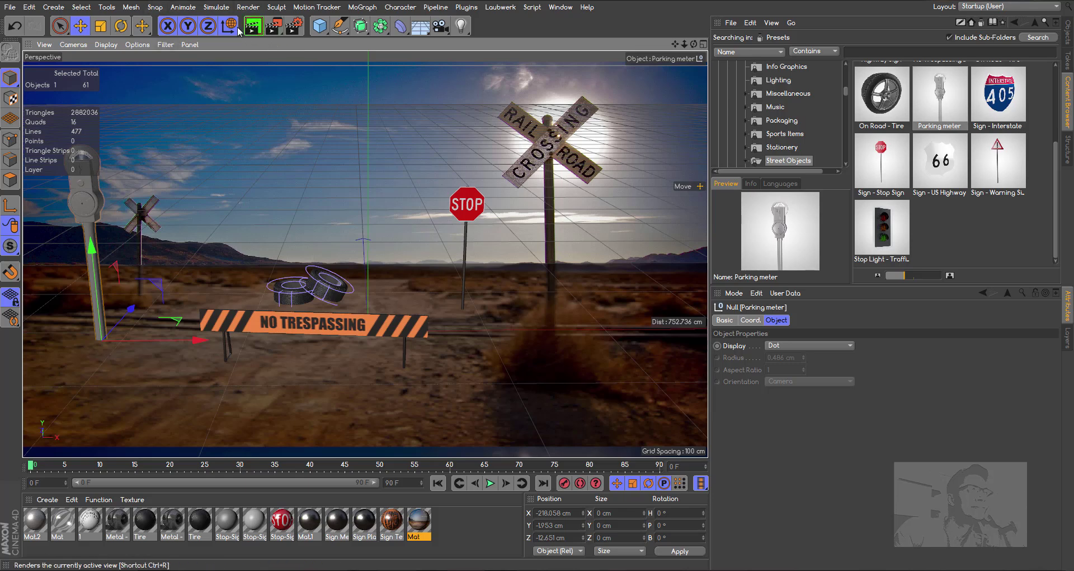
key("t")
left_click_drag(421, 159, 162, 148)
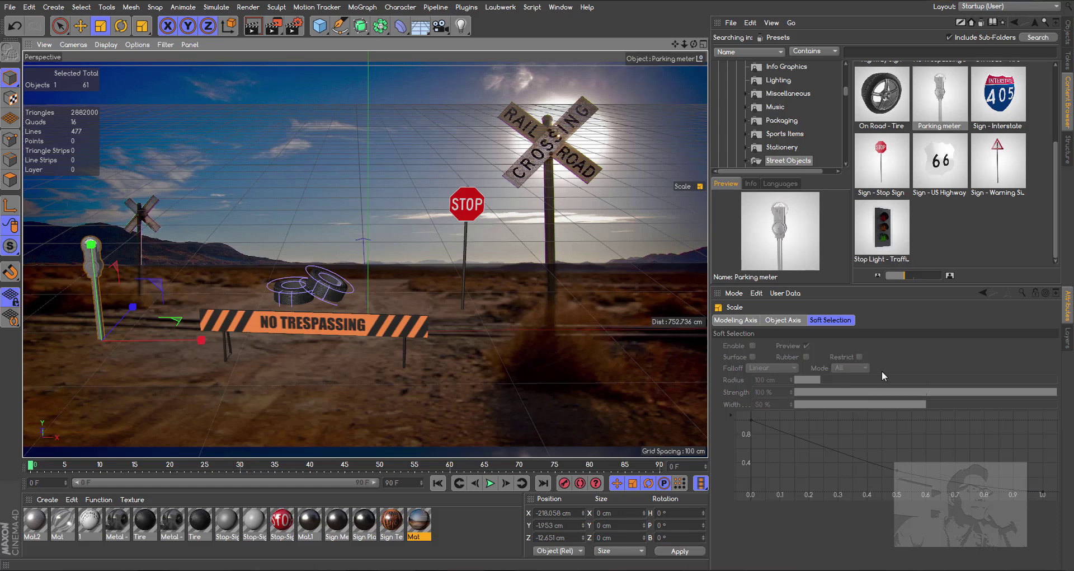
Go back up to the 3D Objects presets and open the Celebration folder to browse its models
left_click(1037, 23)
left_click_drag(1056, 195, 1072, 83)
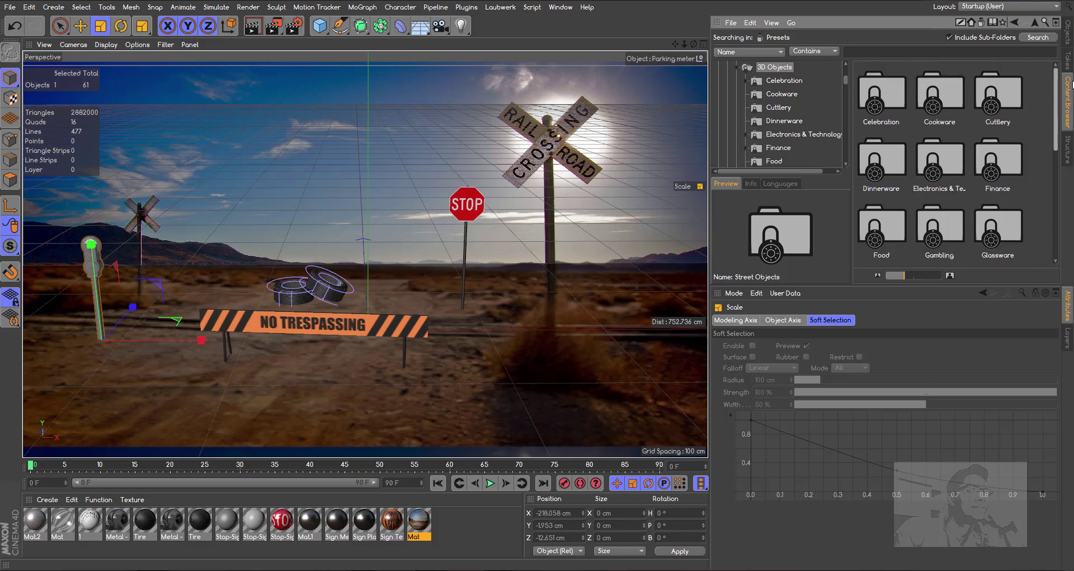
double_click(887, 89)
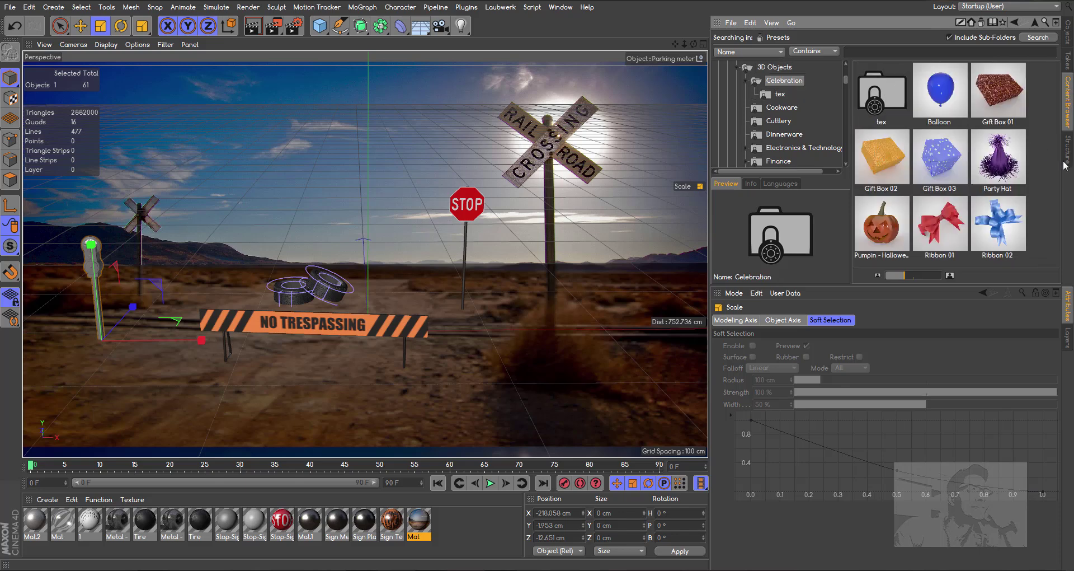
Add the Balloon model from the Celebration presets to the scene, return to the object list and clear the selection
double_click(963, 109)
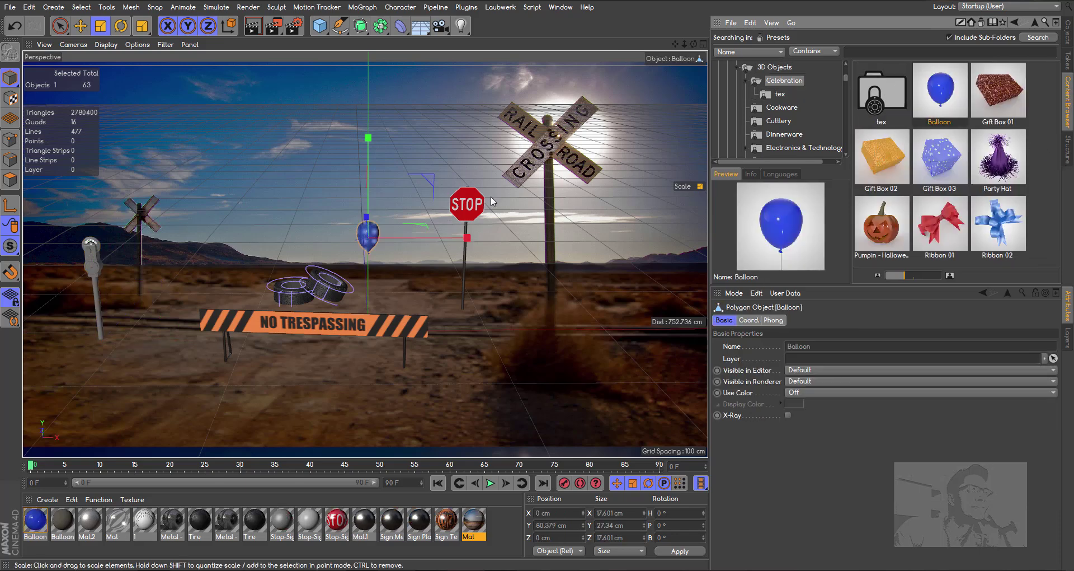
left_click(81, 26)
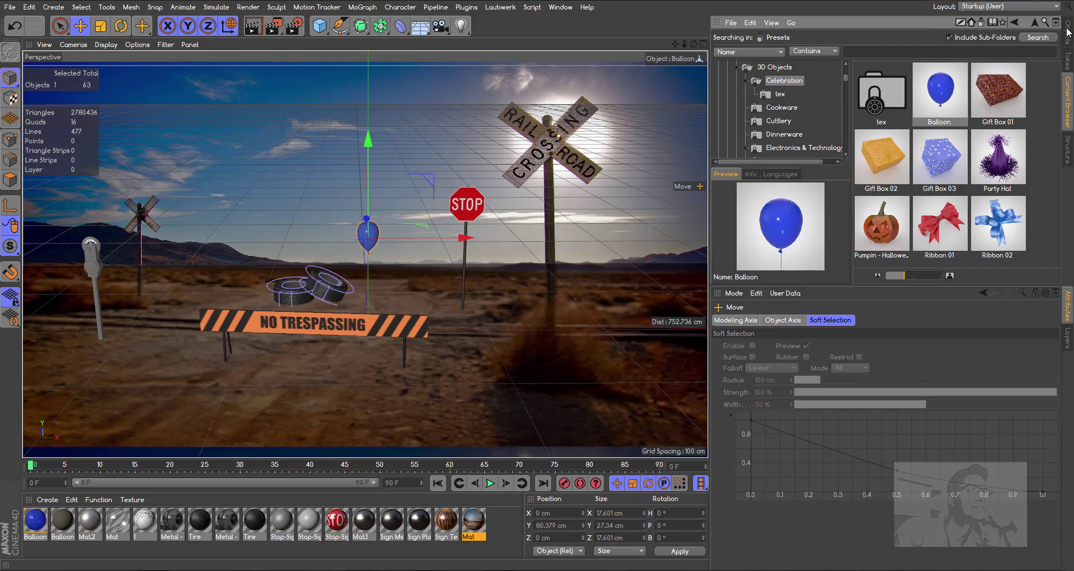
left_click(1069, 34)
left_click(914, 164)
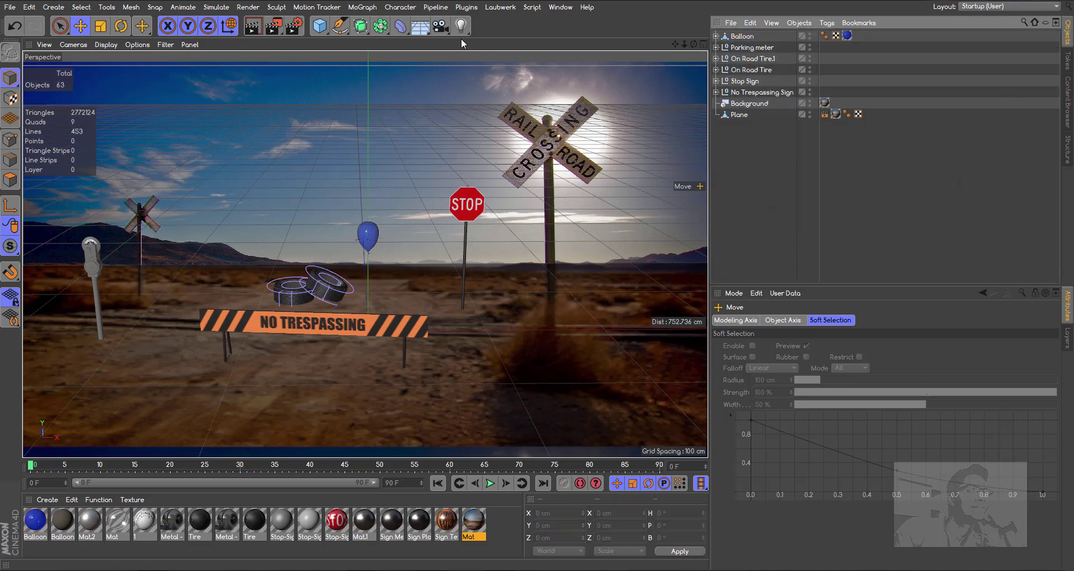
Add a camera at the current view and apply a Protection tag to it
left_click_drag(438, 29, 489, 44)
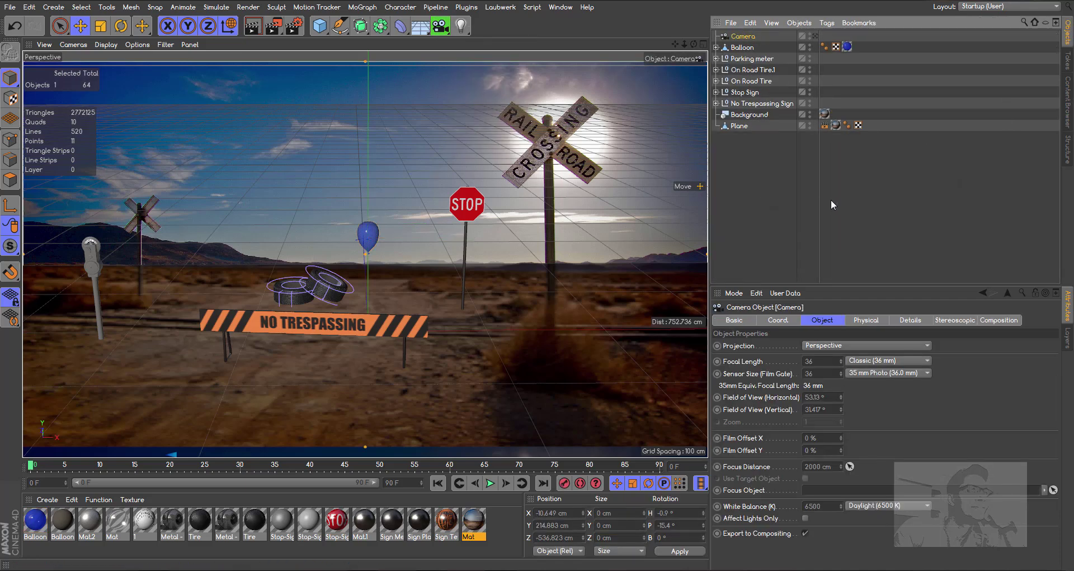
left_click(815, 36)
right_click(747, 38)
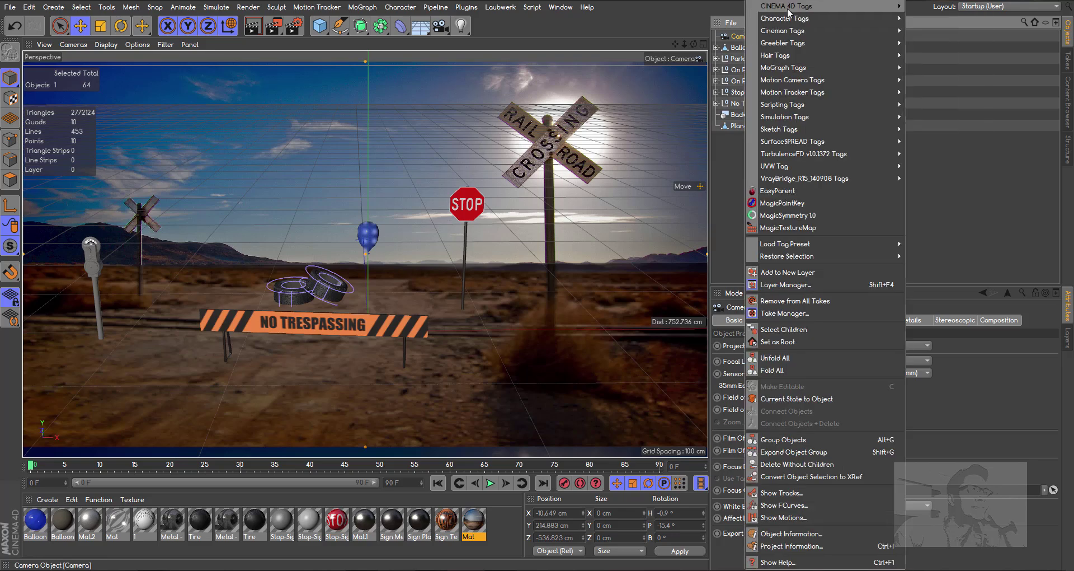
mouse_move(890, 6)
left_click(932, 201)
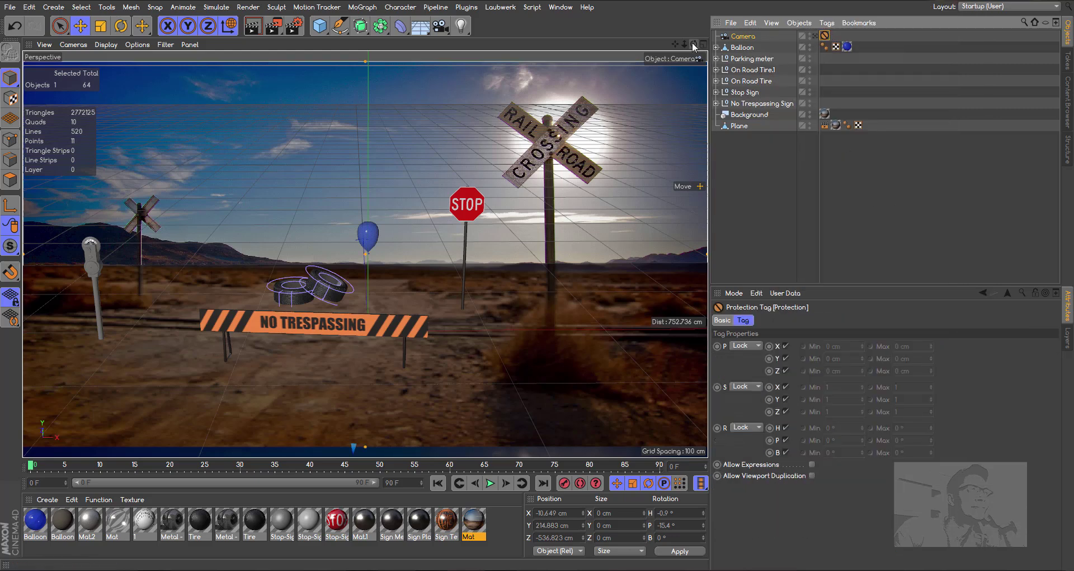
Move the balloon to about Z -73 cm and scale it down to about 11.4 cm wide and 17.8 cm tall
left_click_drag(694, 44, 652, 48)
left_click(372, 236)
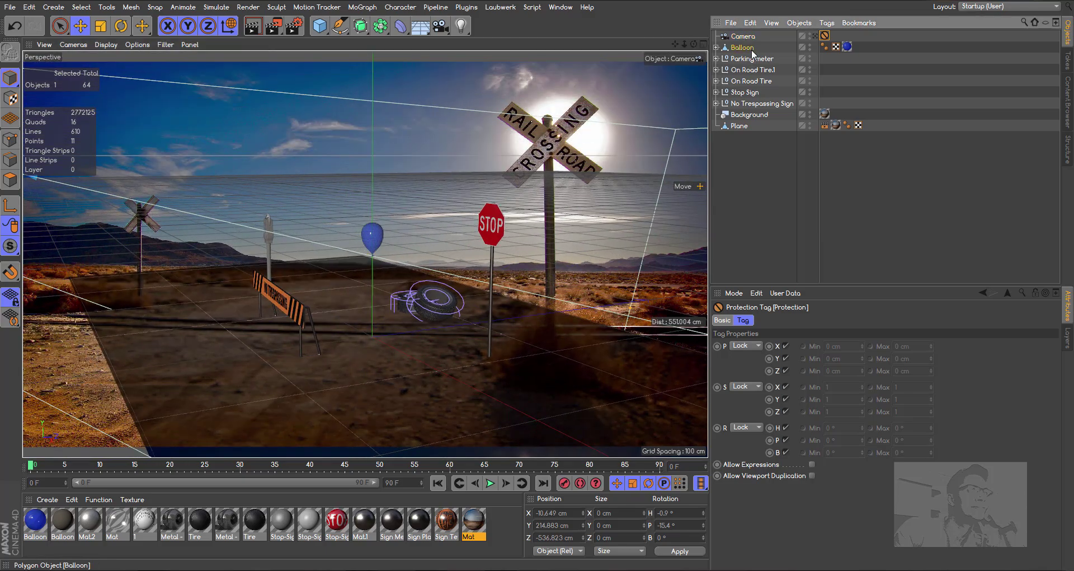
left_click_drag(452, 235, 373, 241)
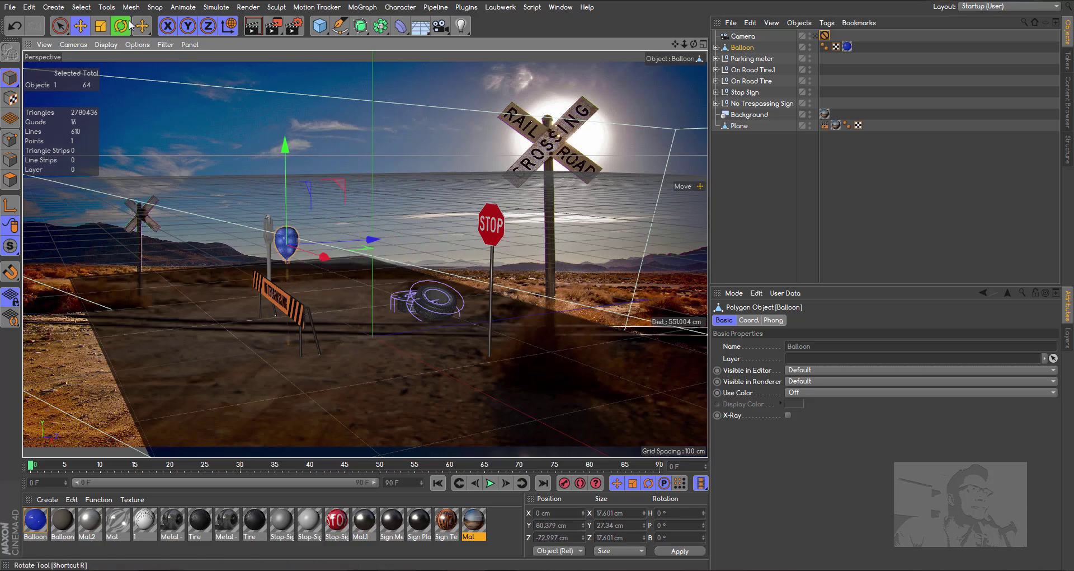
left_click(101, 26)
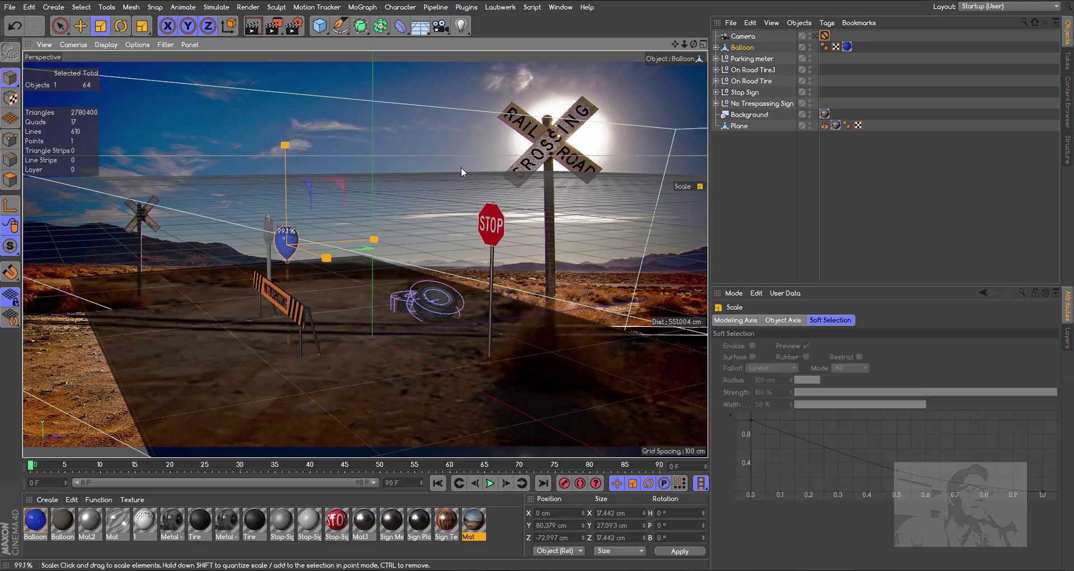
left_click_drag(461, 167, 280, 163)
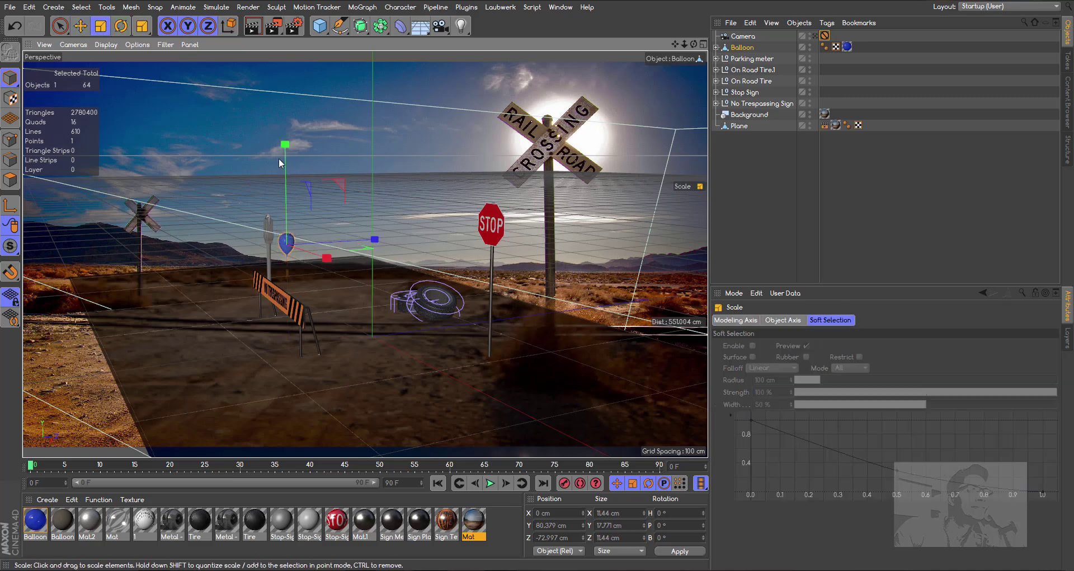
Reposition the balloon behind the No Trespassing barrier at about X 26.9 cm and Z -54.4 cm
mouse_move(693, 44)
left_mouse_down()
mouse_move(665, 47)
mouse_move(690, 46)
mouse_move(666, 47)
mouse_move(682, 52)
left_mouse_up()
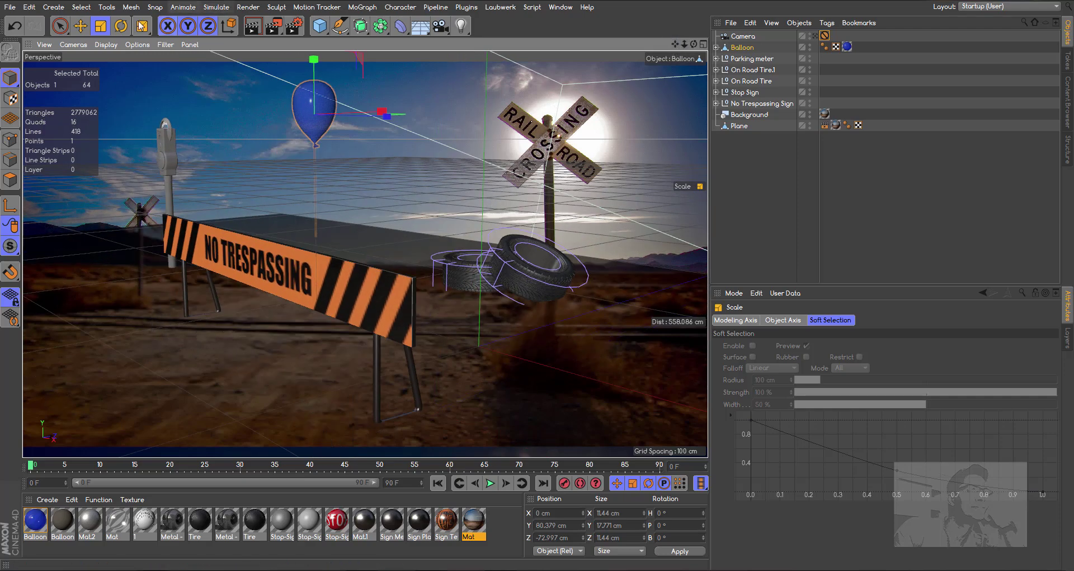
left_click(81, 28)
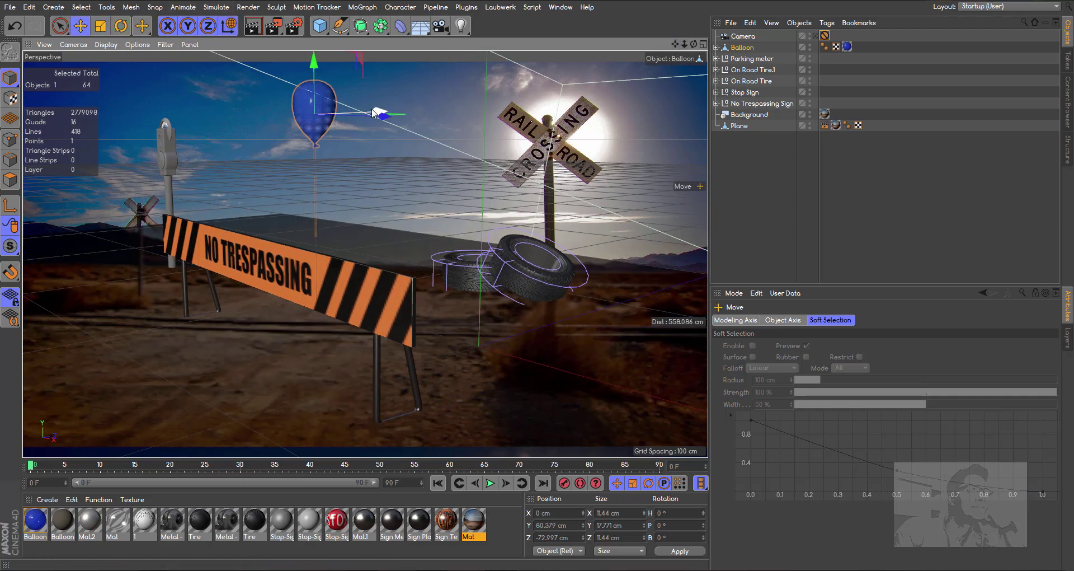
left_click_drag(374, 113, 446, 127)
mouse_move(694, 43)
left_mouse_down()
mouse_move(702, 46)
mouse_move(666, 46)
mouse_move(703, 45)
left_mouse_up()
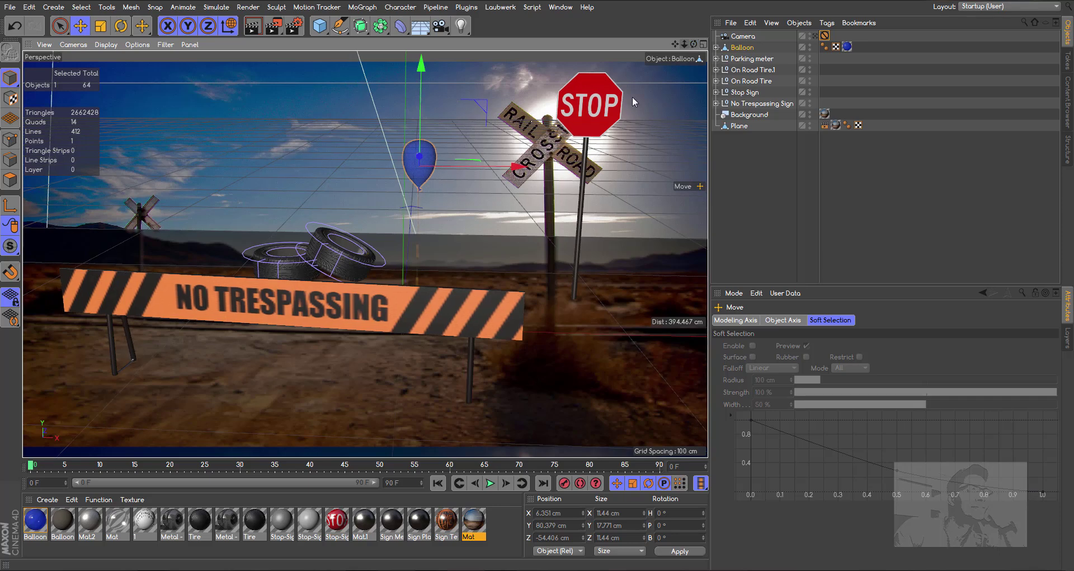
left_click_drag(523, 167, 586, 182)
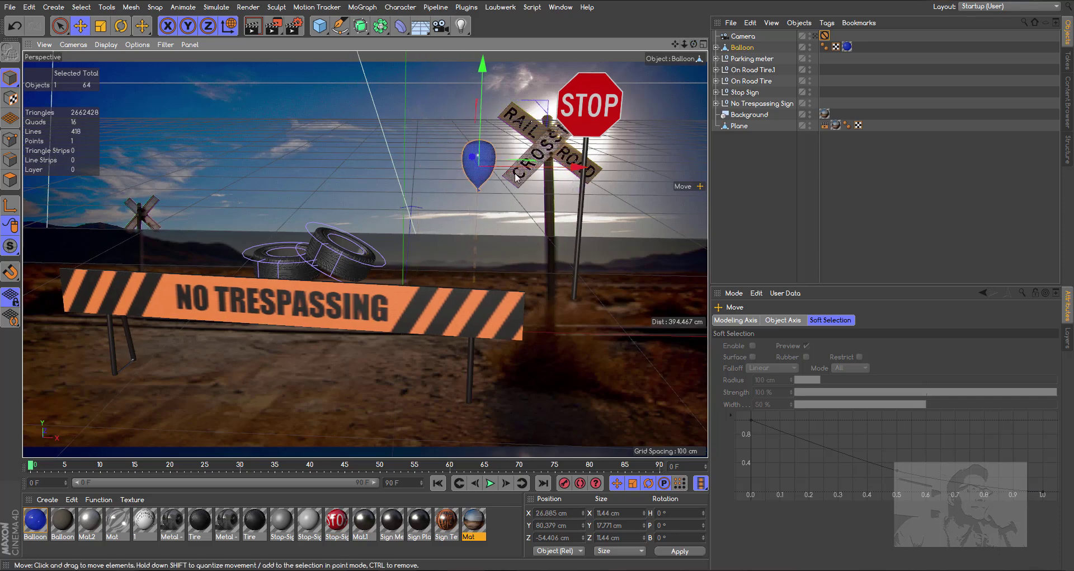
Tilt the balloon to a bank of about 15.8° at about X 41.3 cm and return to the protected camera's view
left_click(121, 26)
left_click_drag(537, 150, 617, 170)
left_click(82, 31)
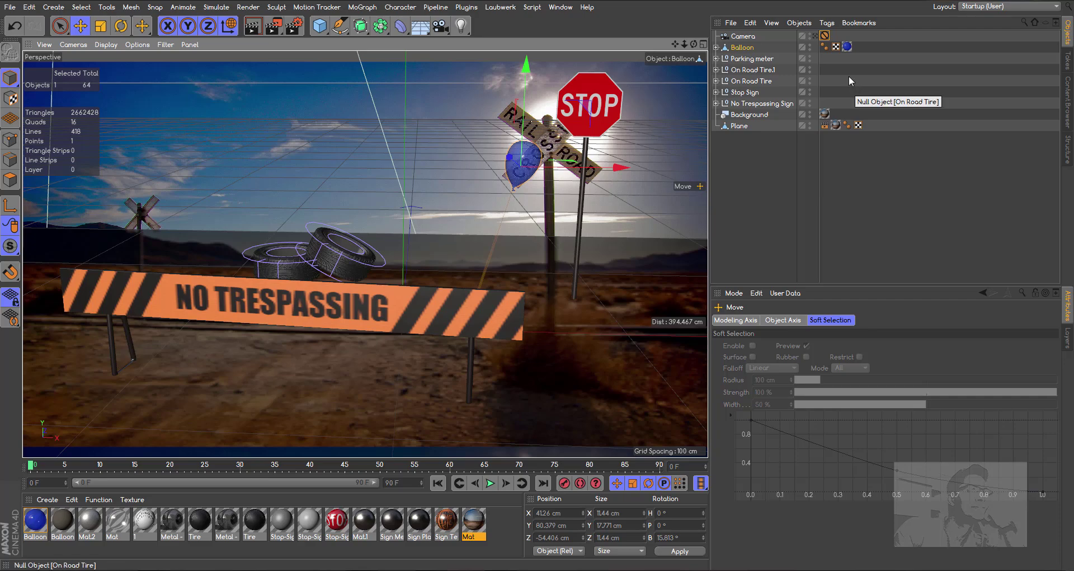
left_click(815, 35)
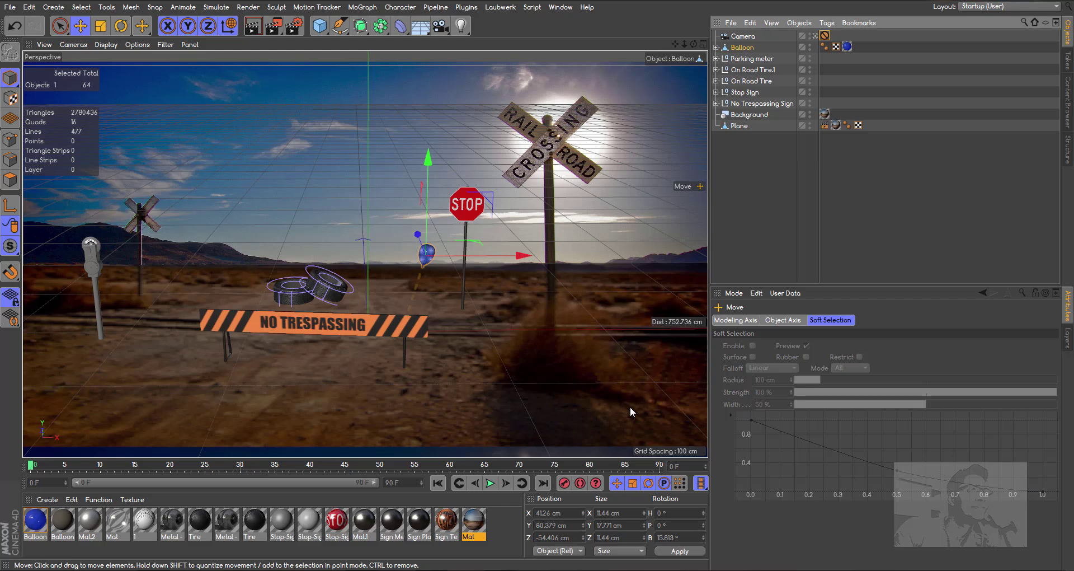
Scale the whole Stop Sign object up by about a quarter
left_click(467, 206)
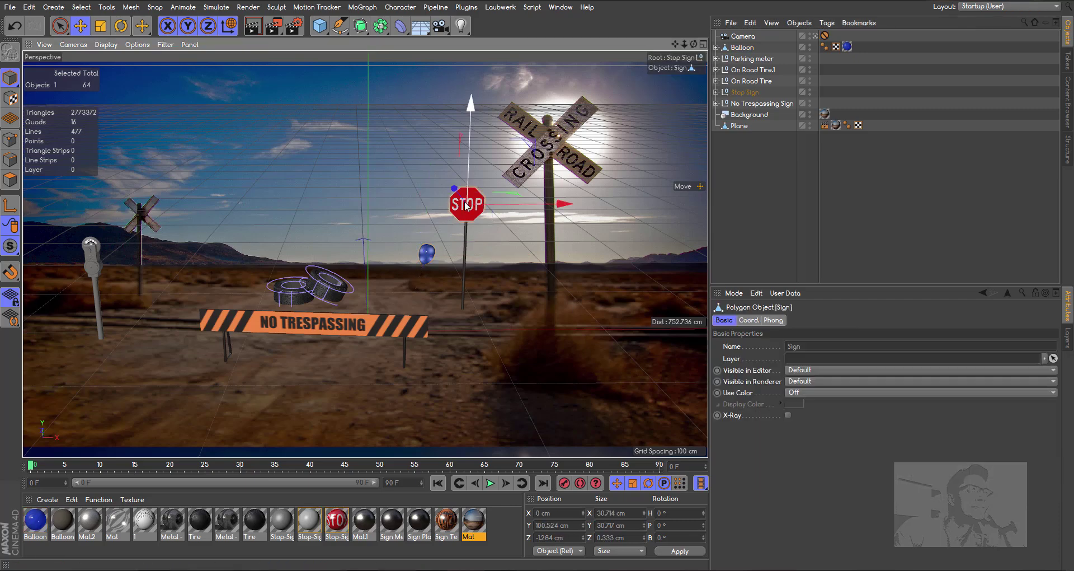
left_click(748, 96)
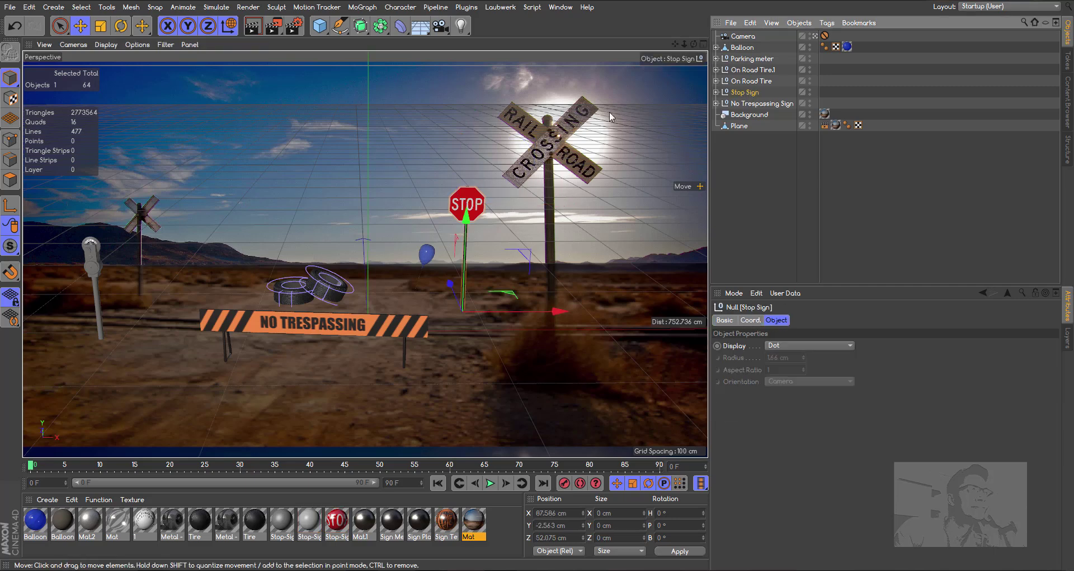
left_click(101, 26)
left_click_drag(304, 160, 485, 180)
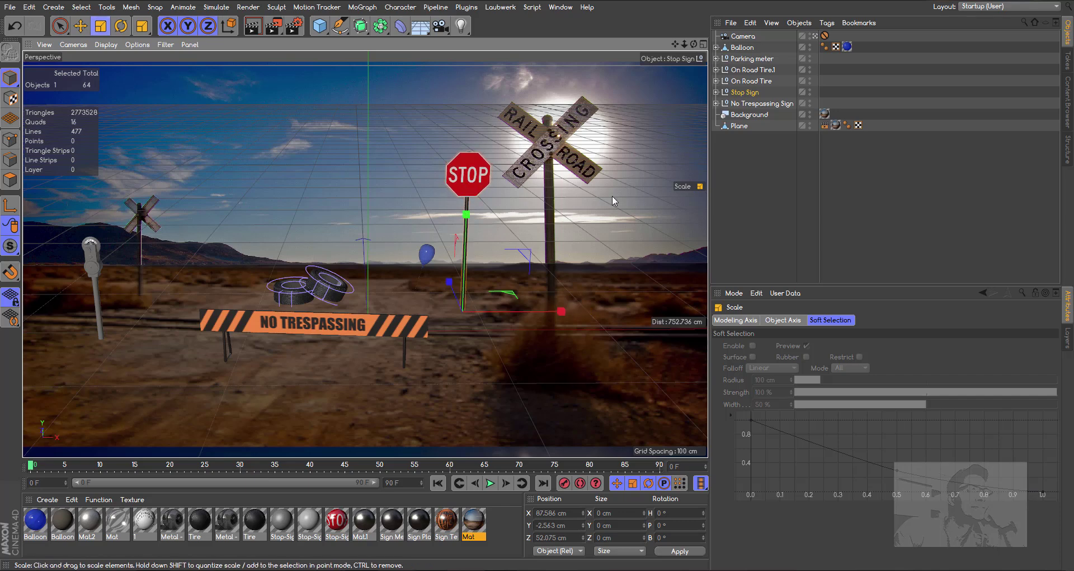
Enlarge the balloon to about 18 cm wide and 27.9 cm tall, and raise it to about X 48.9 cm, Y 107 cm
left_click(744, 49)
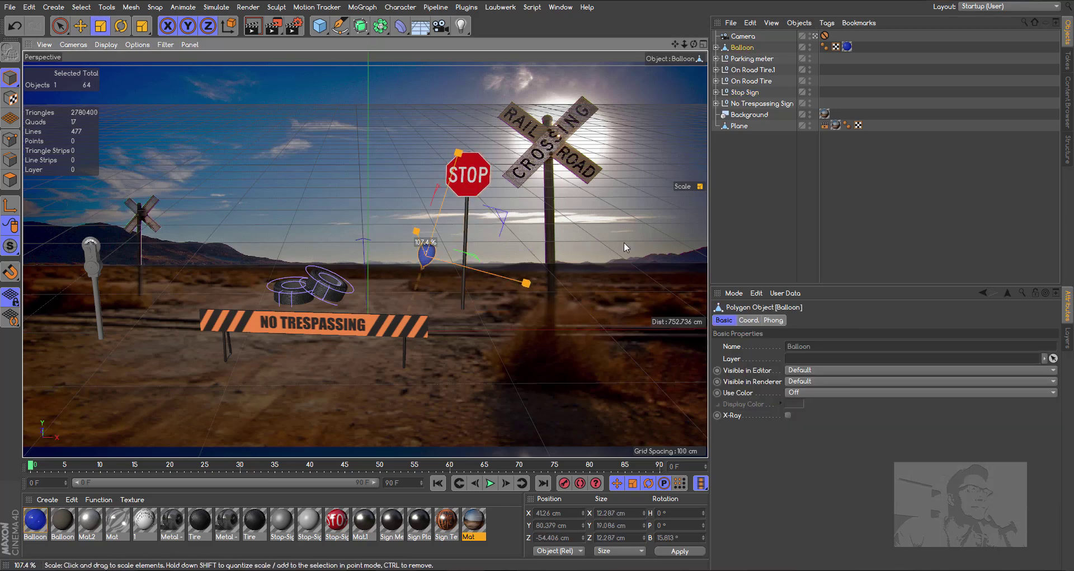
left_click_drag(235, 247, 481, 246)
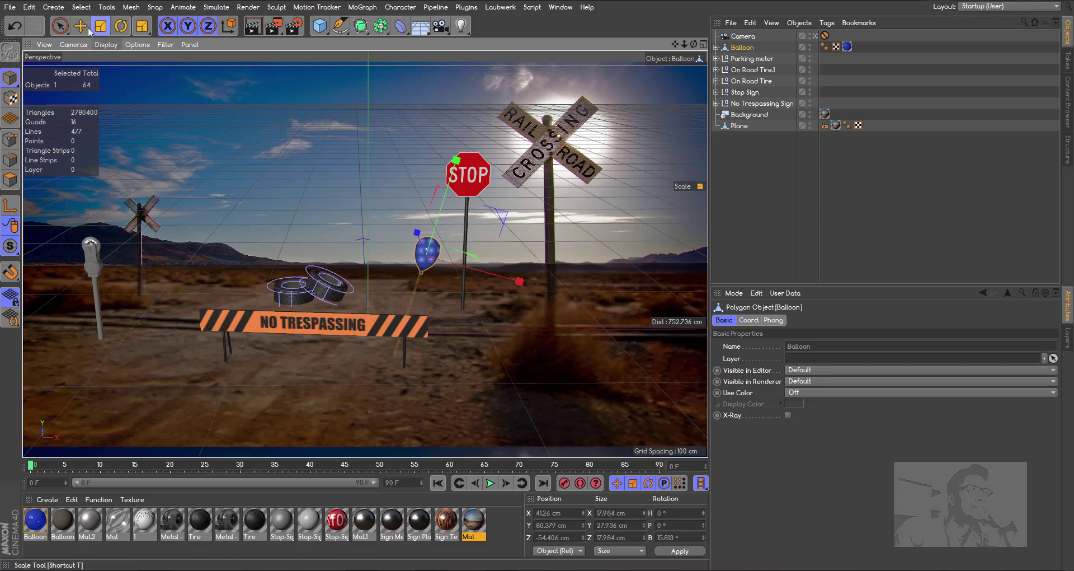
key("e")
left_click_drag(429, 158, 435, 118)
left_click_drag(524, 222, 539, 222)
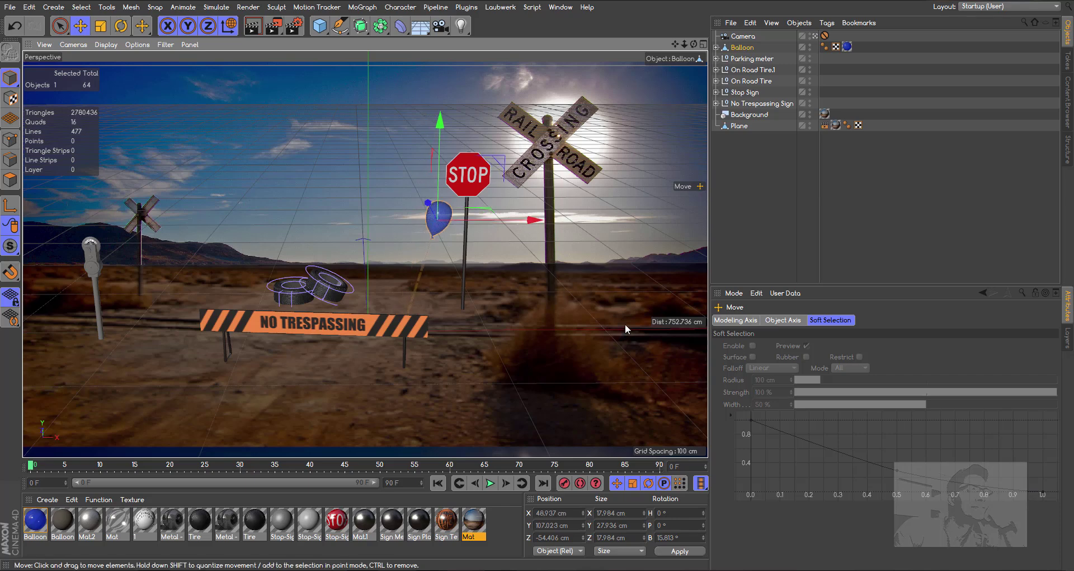
Add an infinite light and move it to about X -232.6 cm, Y 148.5 cm
left_click(461, 26)
left_click(593, 84)
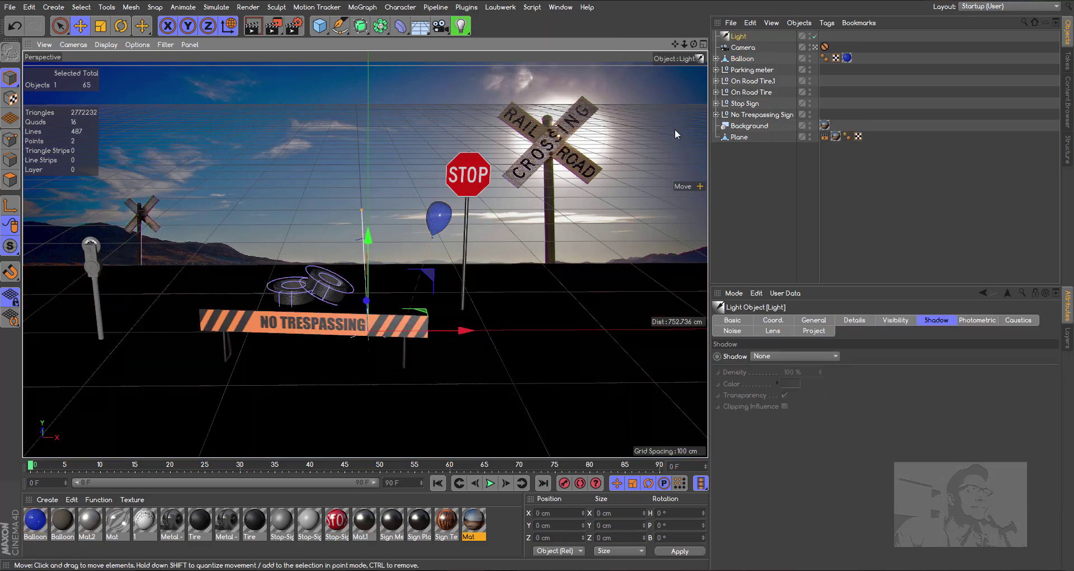
left_click_drag(370, 232, 368, 77)
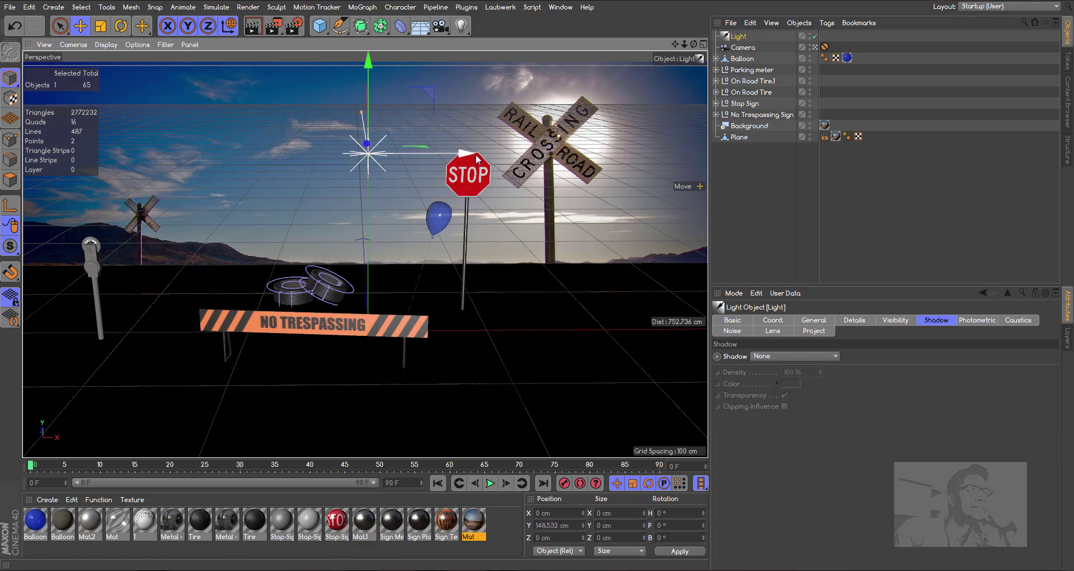
left_click_drag(470, 155, 171, 151)
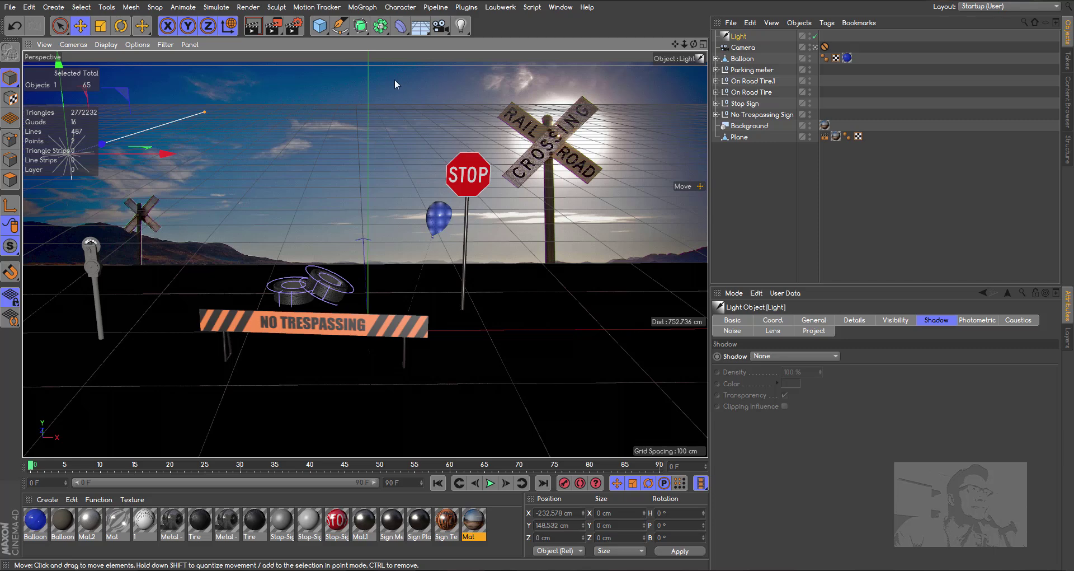
Add a second infinite light at about Y 93 cm and set its shadow to Shadow Maps (Soft)
left_click(461, 26)
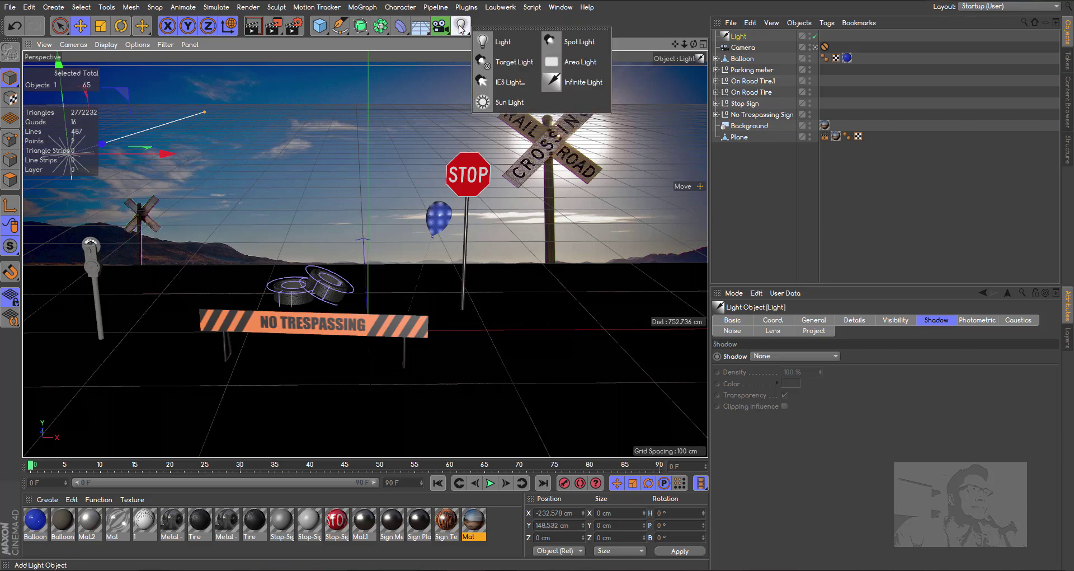
left_click(581, 82)
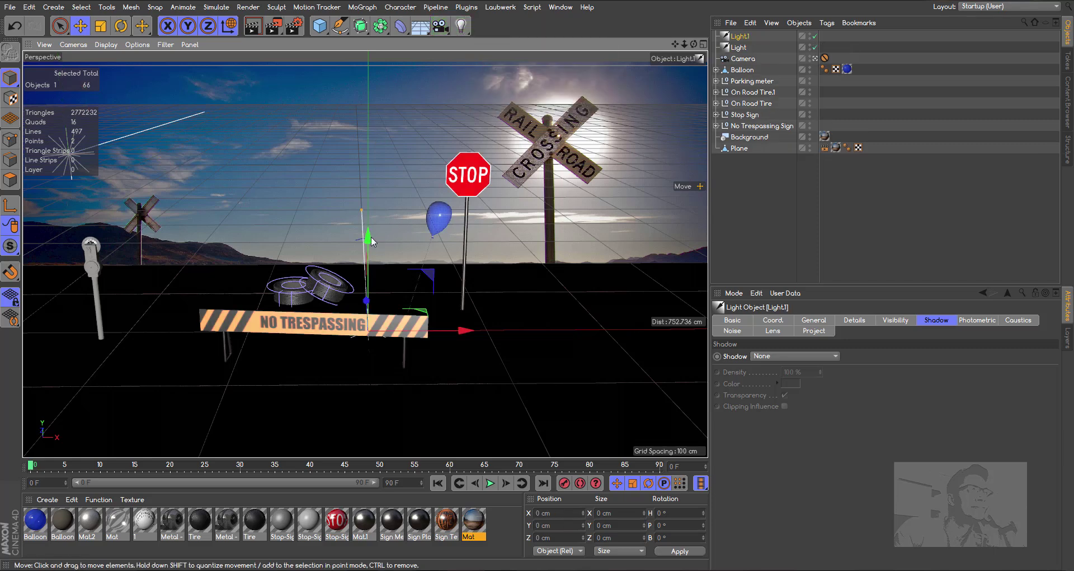
left_click_drag(370, 236, 387, 123)
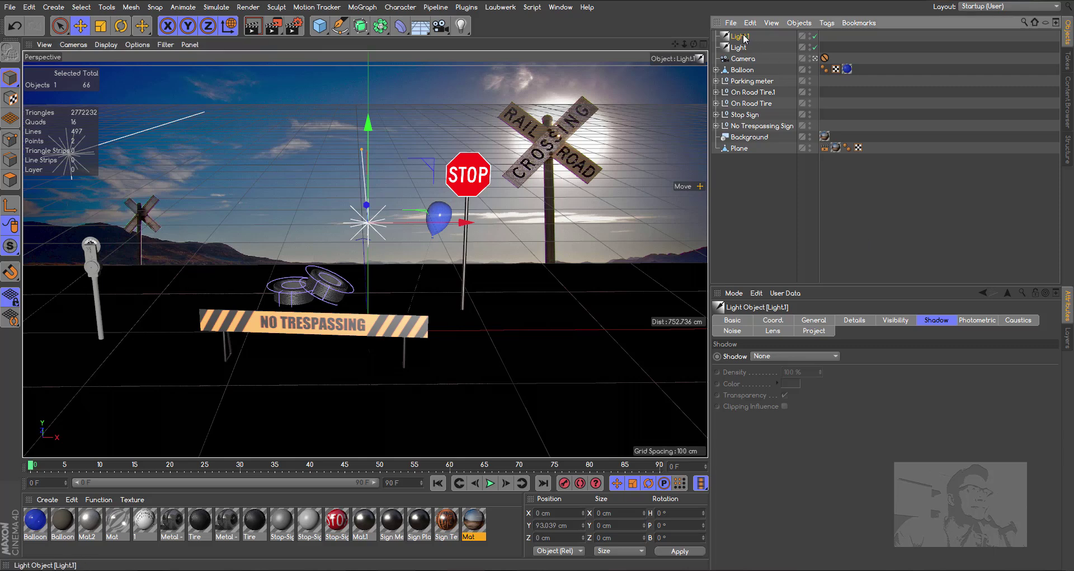
left_click(826, 323)
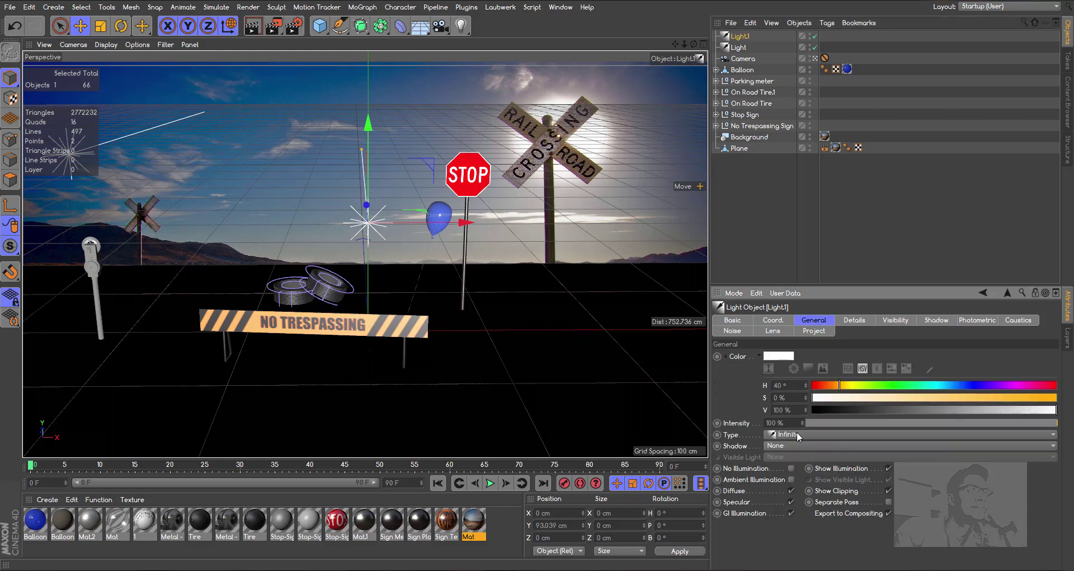
left_click(783, 445)
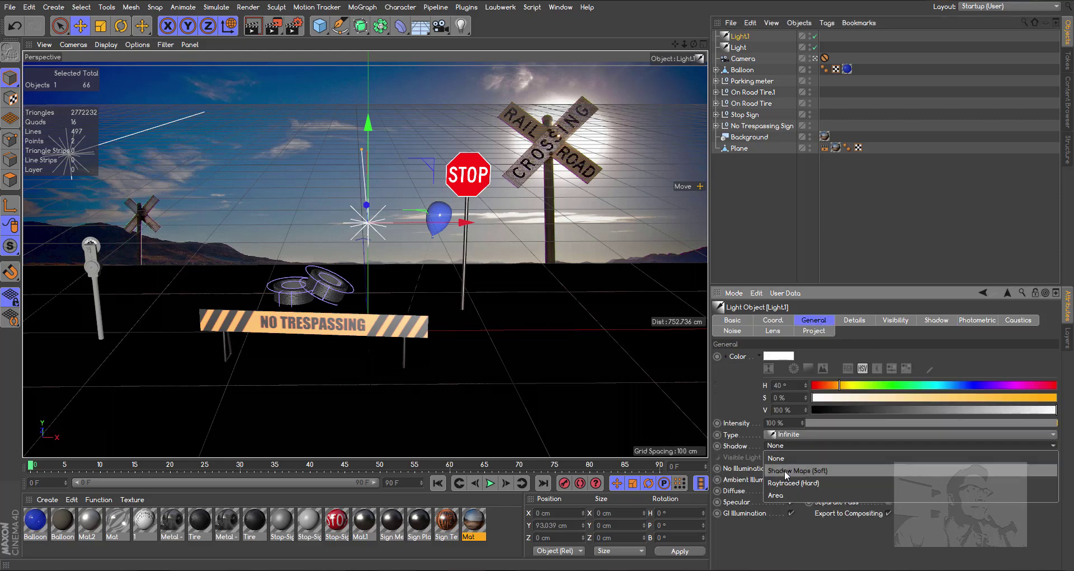
left_click(813, 471)
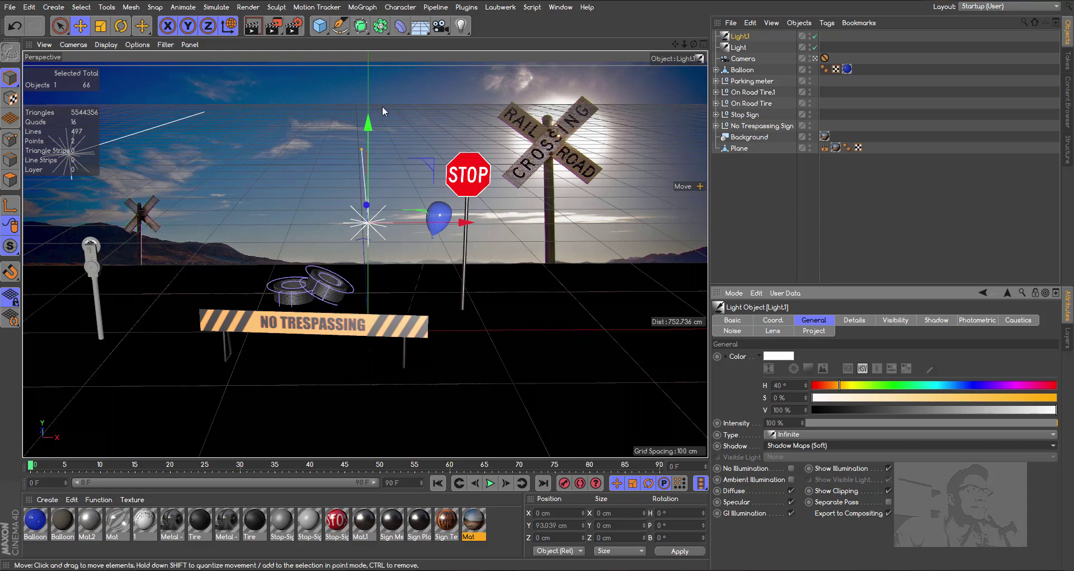
Rotate the second infinite light to a heading of about 178.6° and a pitch of about -8°
left_click(121, 26)
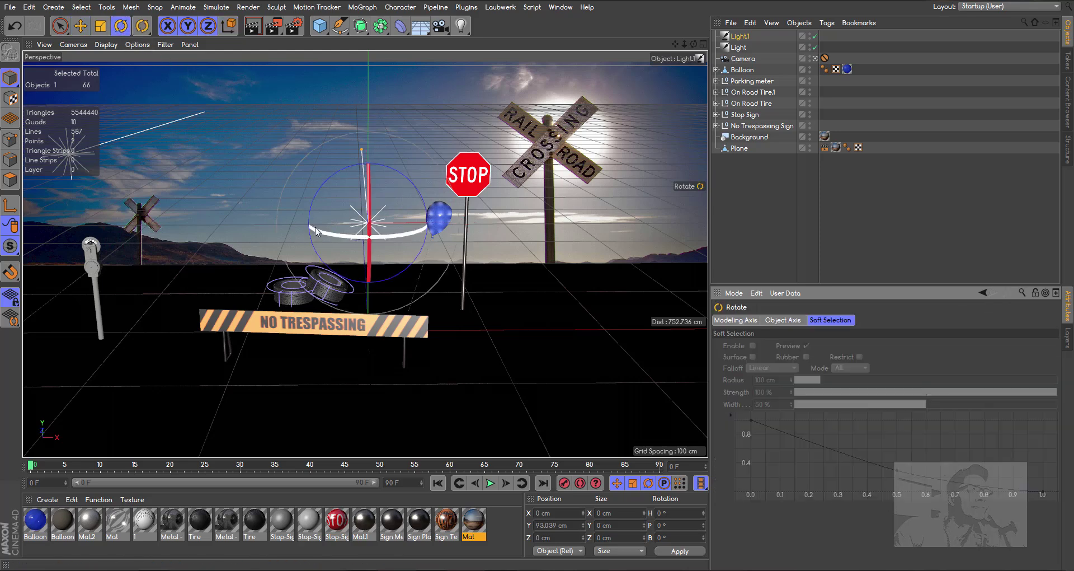
left_click_drag(310, 222, 470, 213)
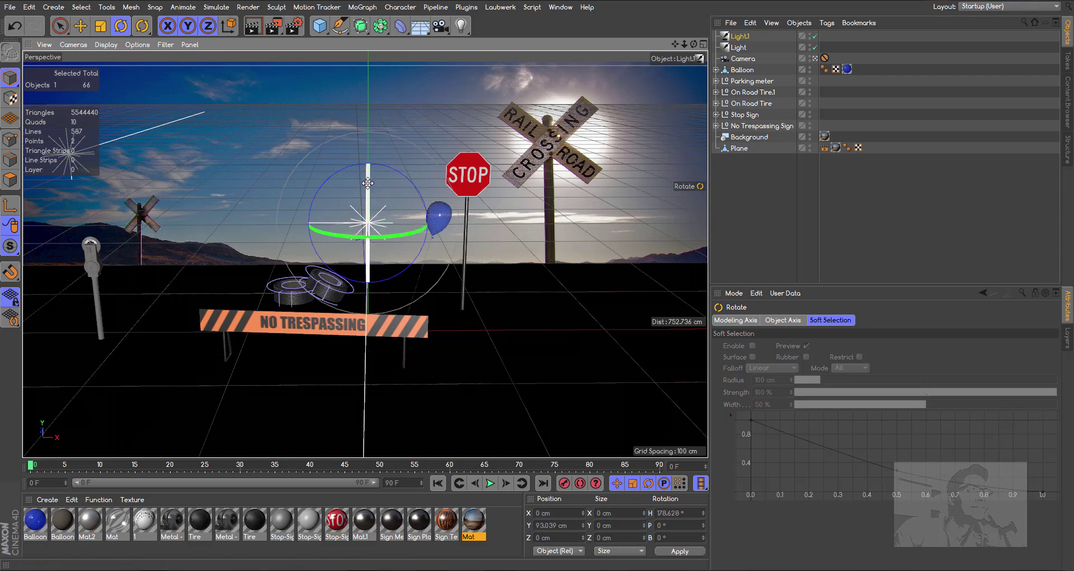
left_click_drag(367, 180, 368, 191)
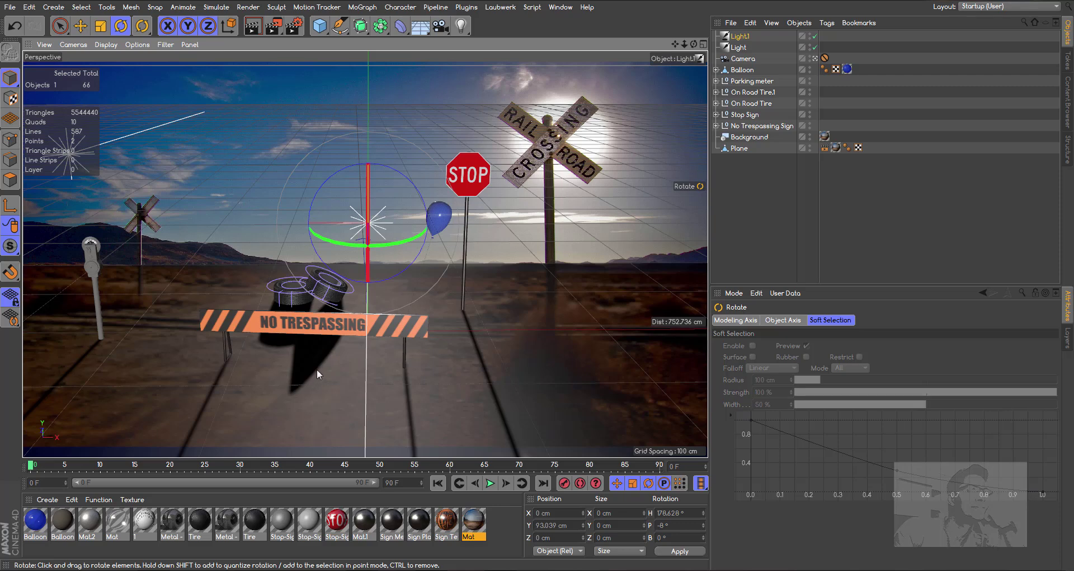
left_click(112, 45)
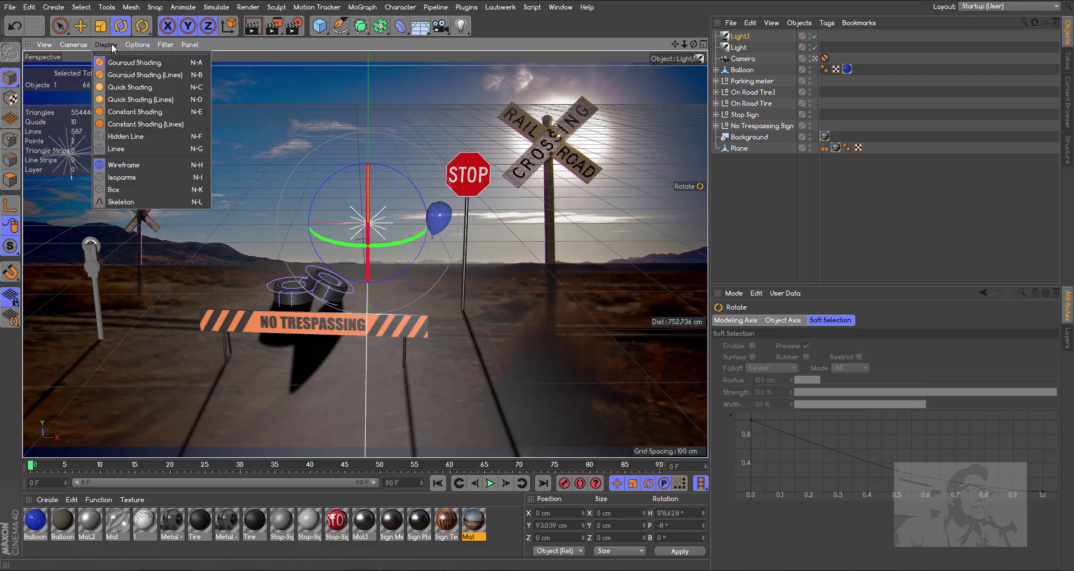
mouse_move(134, 44)
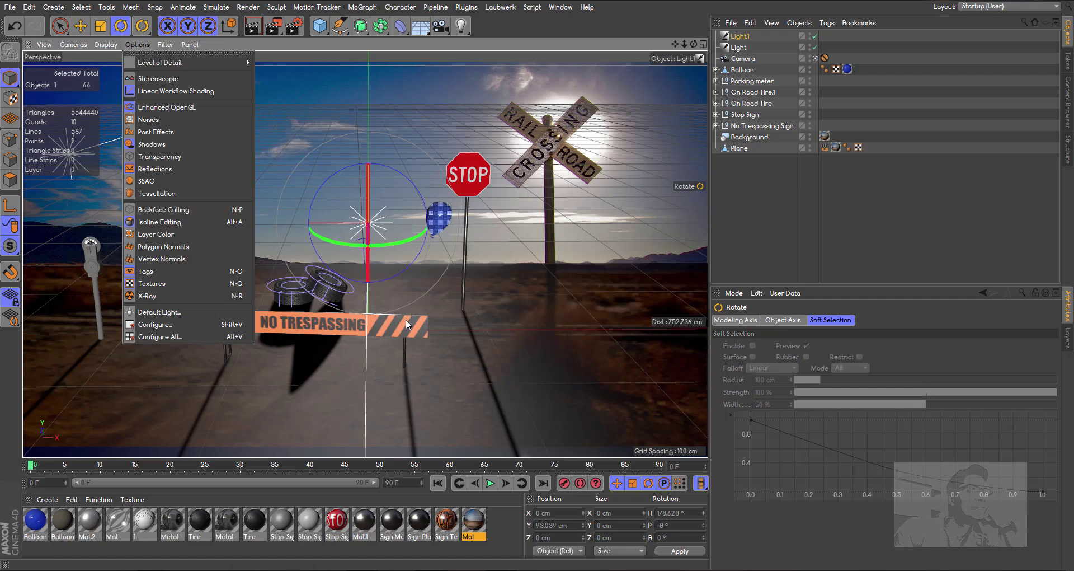
left_click(366, 189)
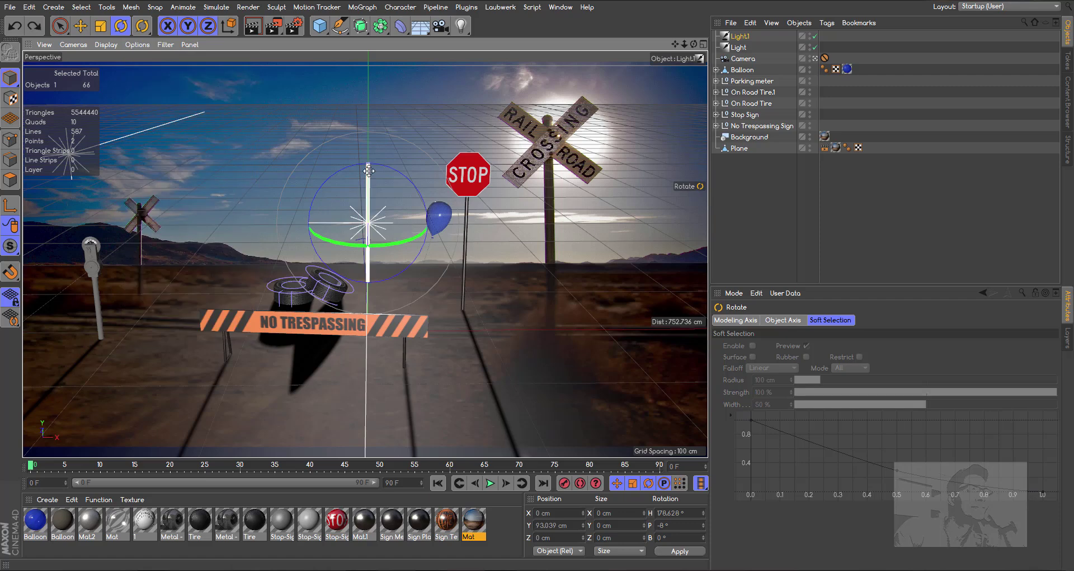
Rotate the second infinite light to about heading 171.8°, pitch -45.8° and bank -4.9°, and render the view
left_click_drag(369, 171, 377, 223)
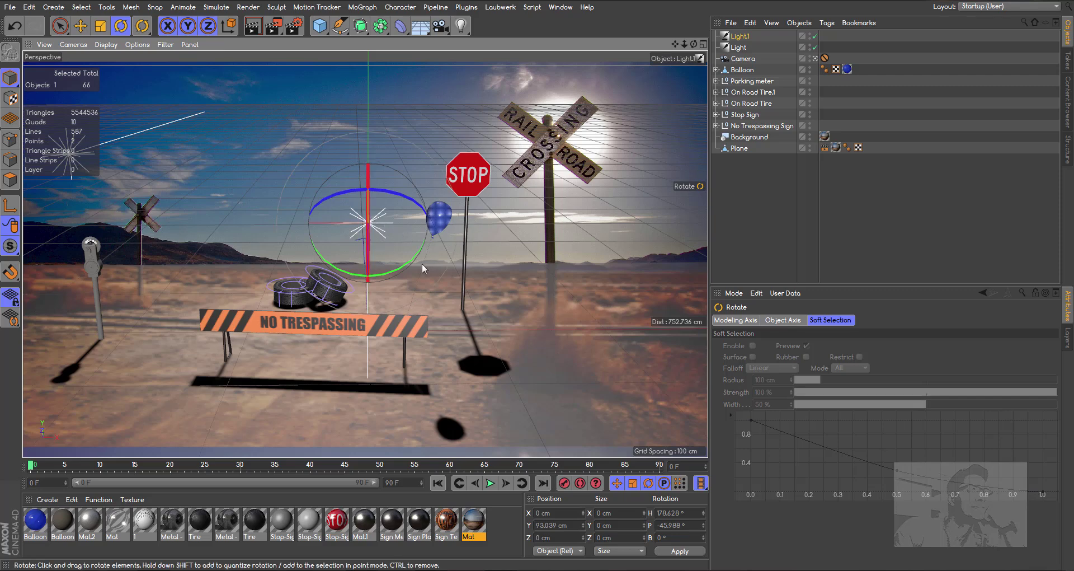
left_click_drag(422, 263, 399, 265)
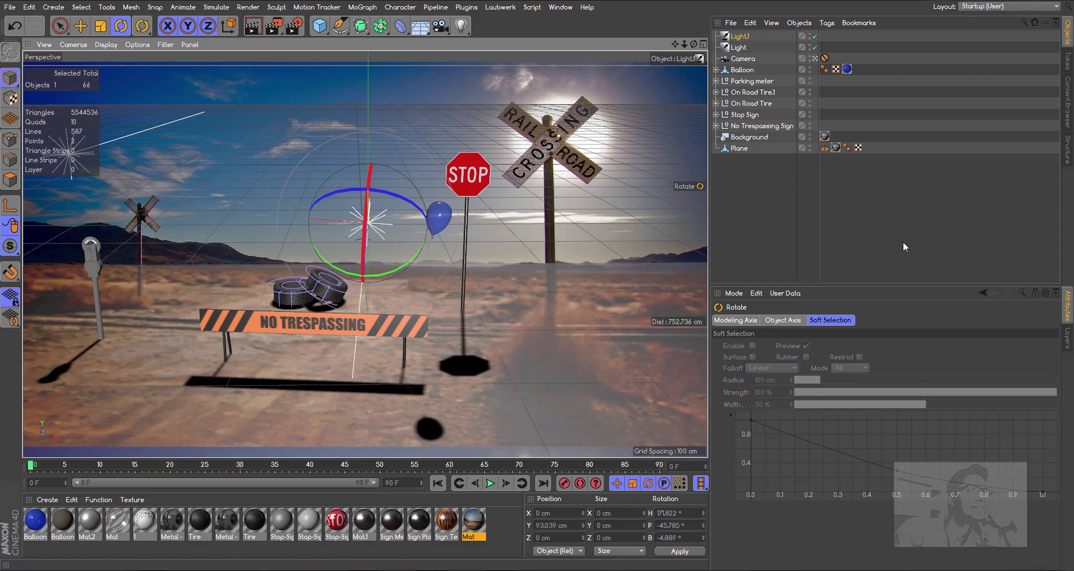
left_click(253, 26)
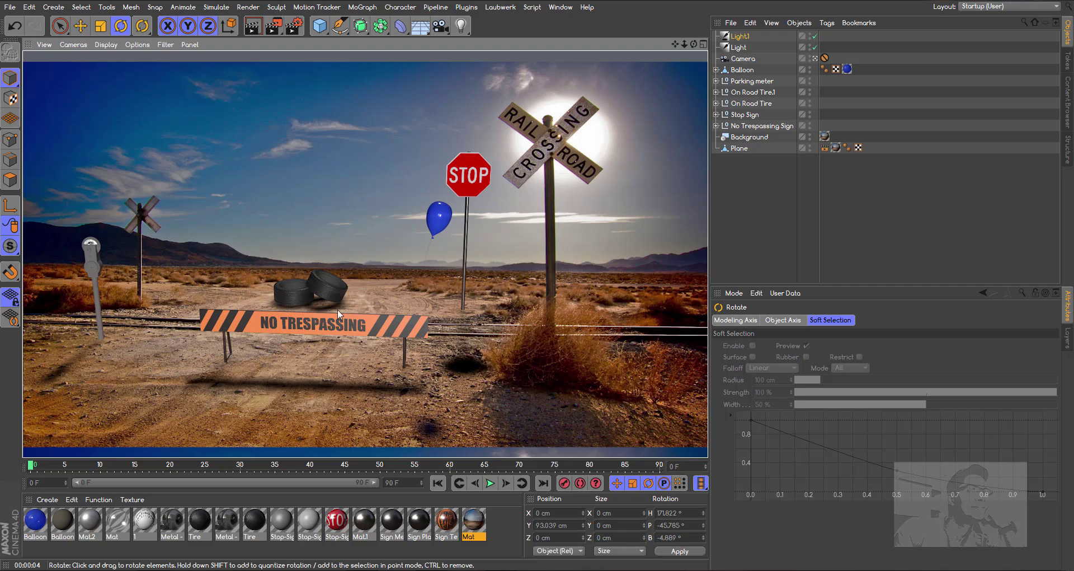
Nudge the subdivision surface of the flat-lying On Road Tire to about X -0.09 cm
left_click(298, 294)
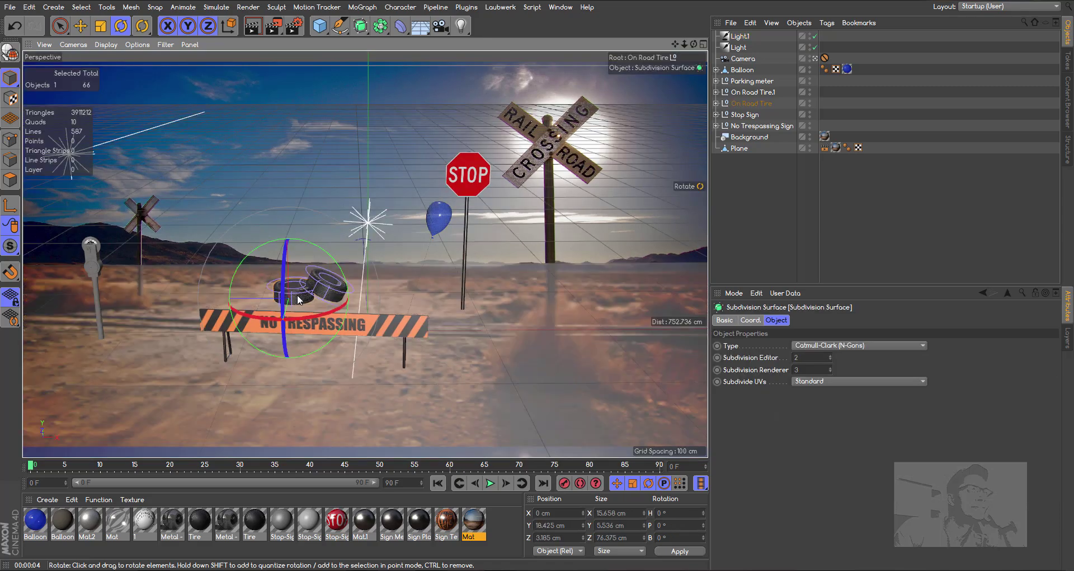
key("e")
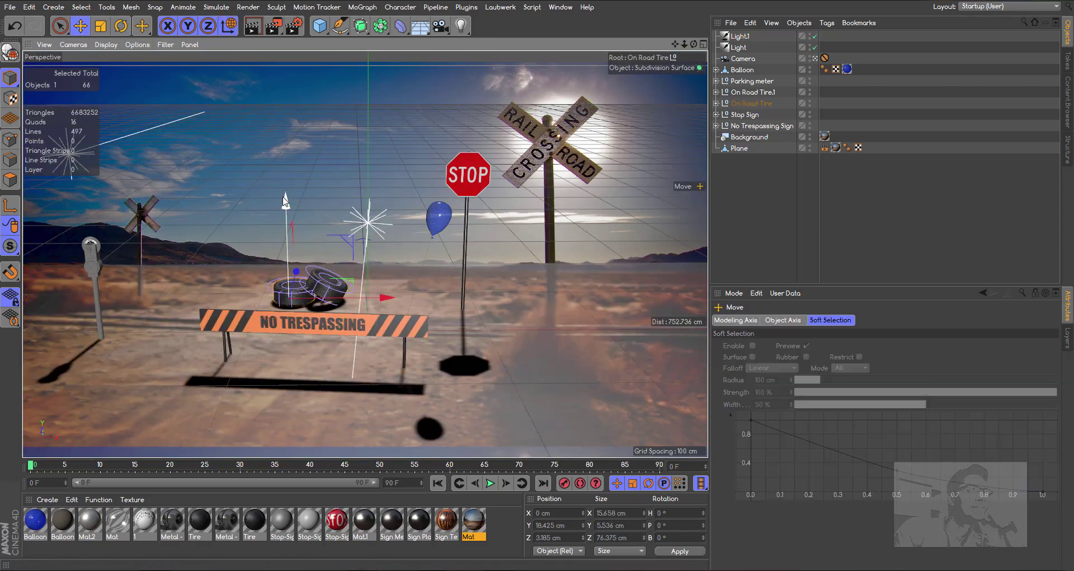
left_click_drag(287, 200, 288, 197)
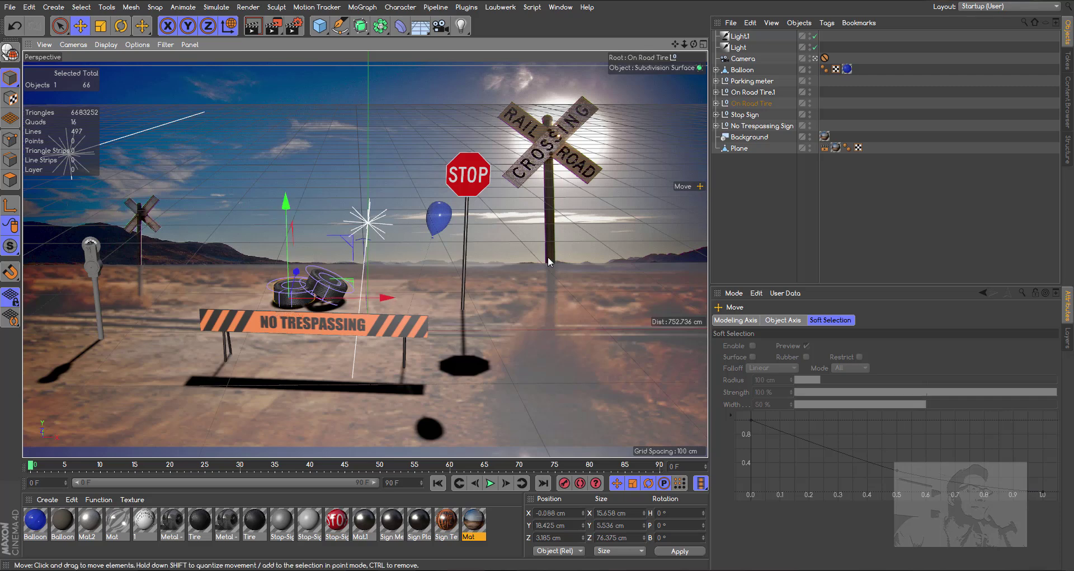
Lower the first infinite light's intensity to 30% and render the view
left_click(739, 48)
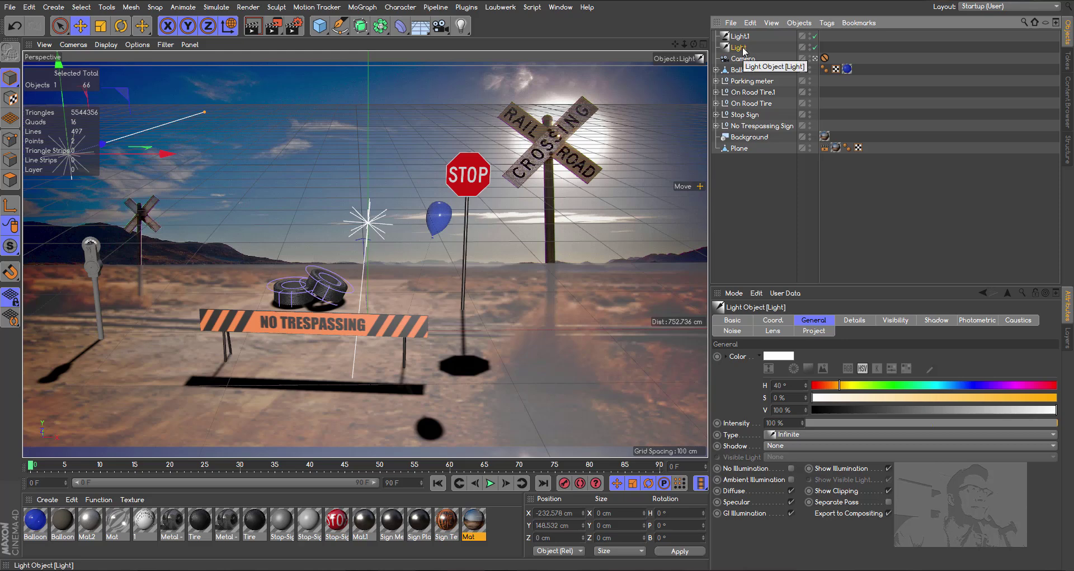
left_click_drag(1042, 424, 883, 425)
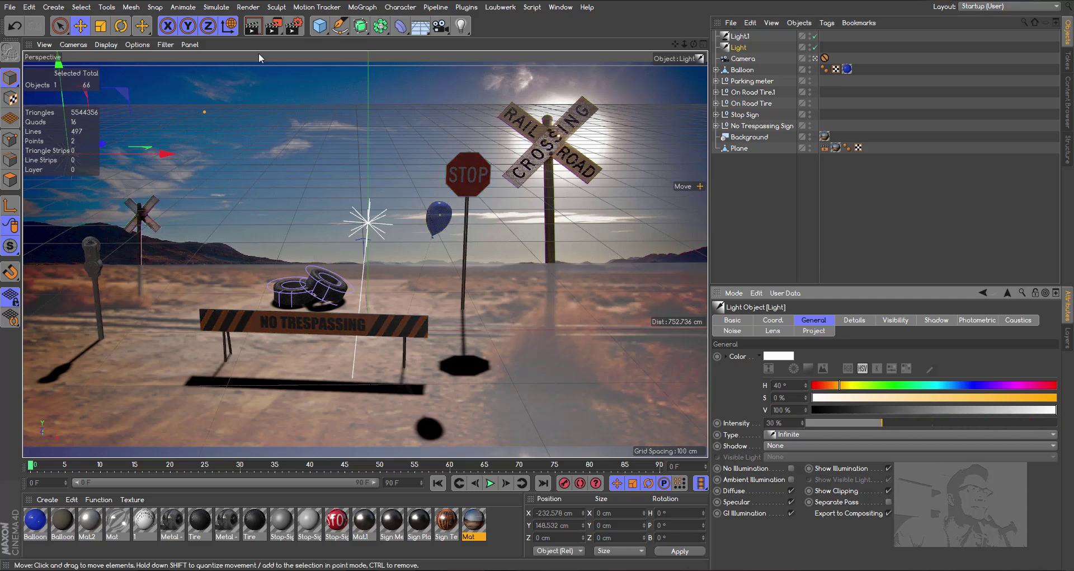
left_click(254, 26)
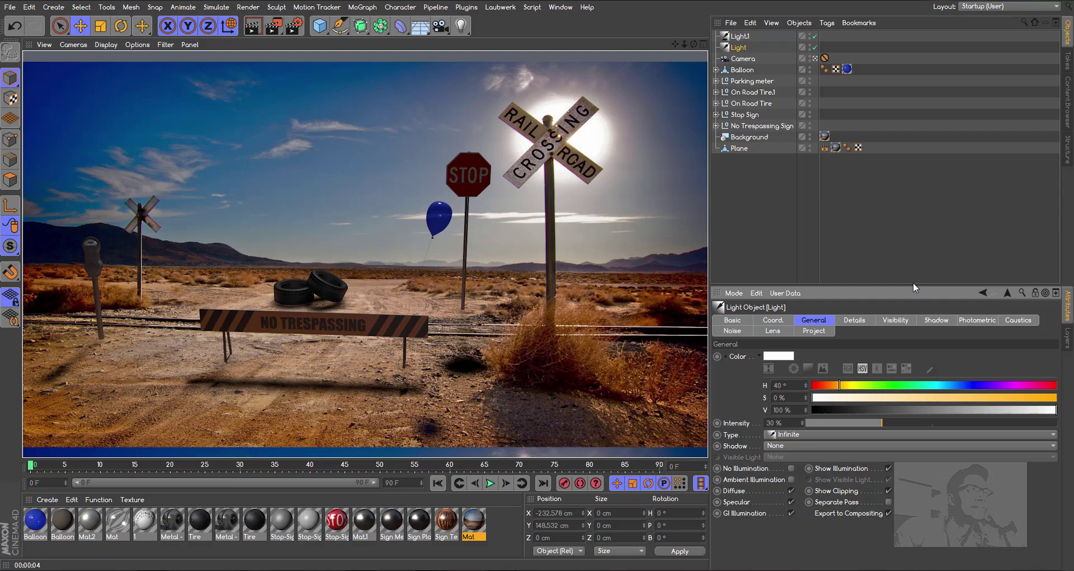
Lower the intensity of the second, shadow-casting infinite light to 80%
left_click(739, 35)
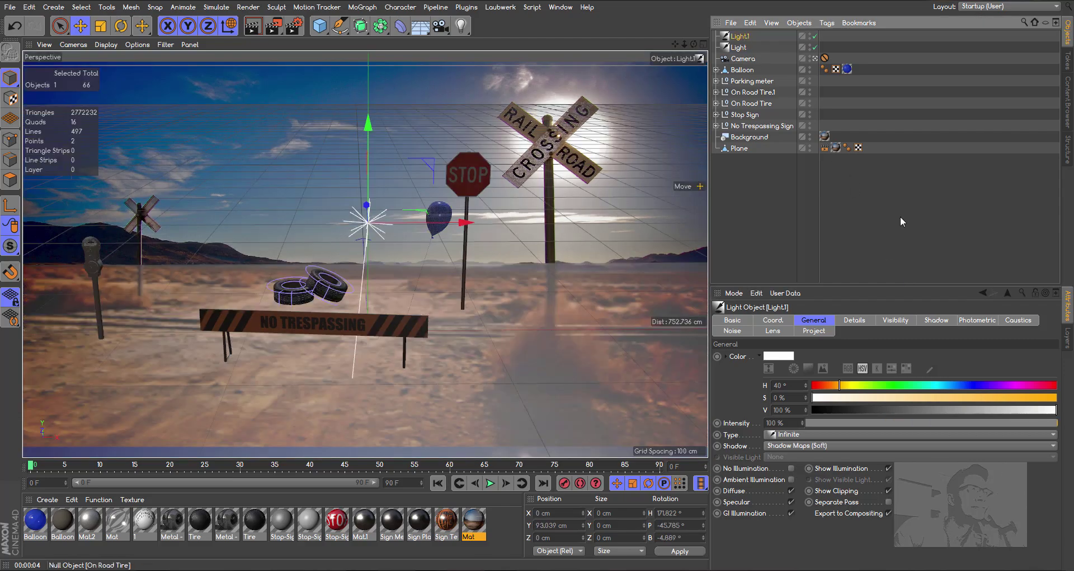
left_click(1056, 423)
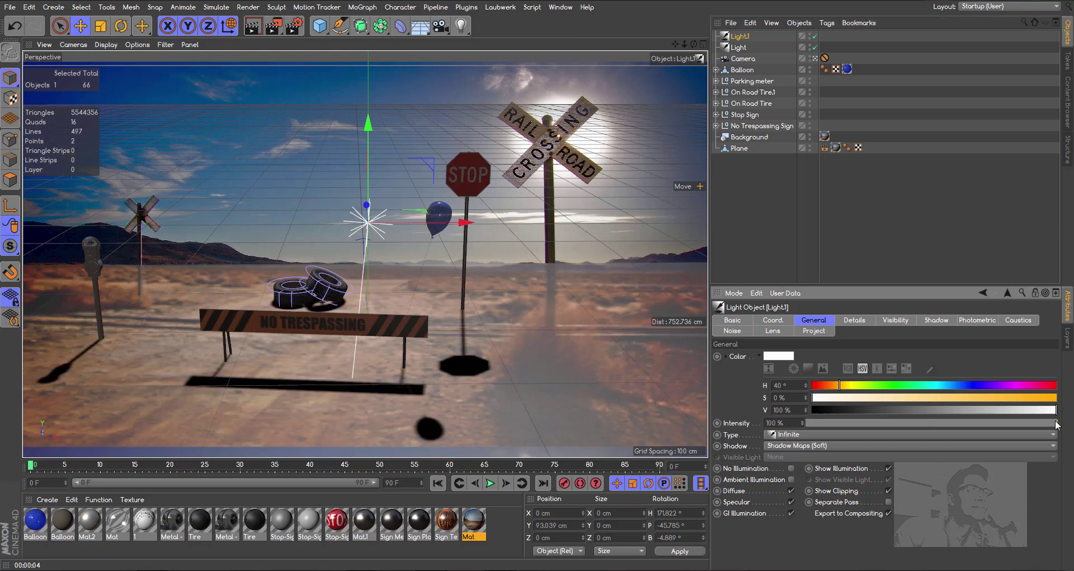
left_click_drag(1056, 424, 1007, 424)
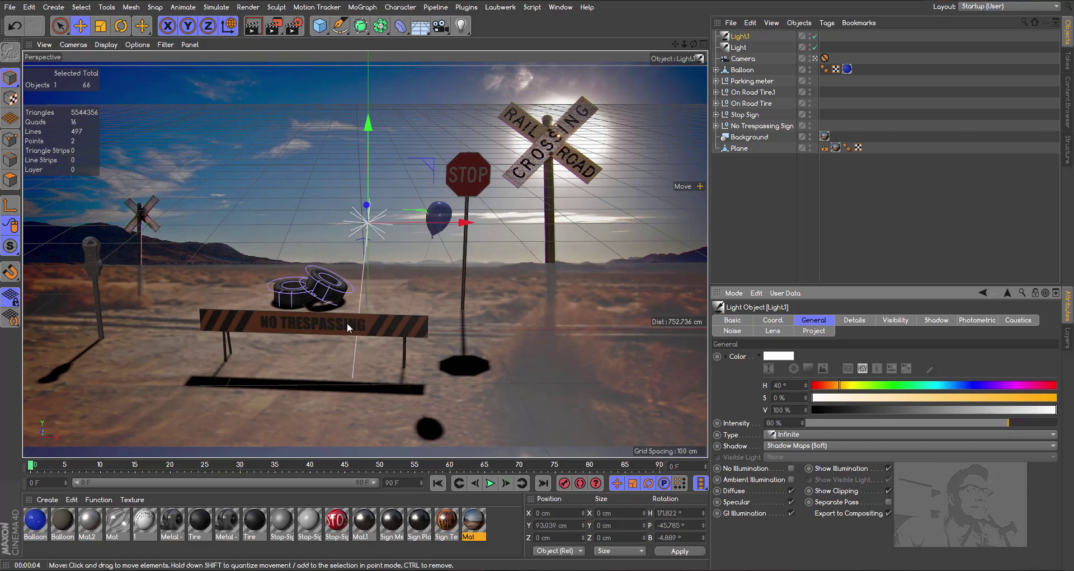
Set the Sign Text material's reflectance Layer 1 to 30% and its global reflection brightness to 28%, and render the view
double_click(446, 521)
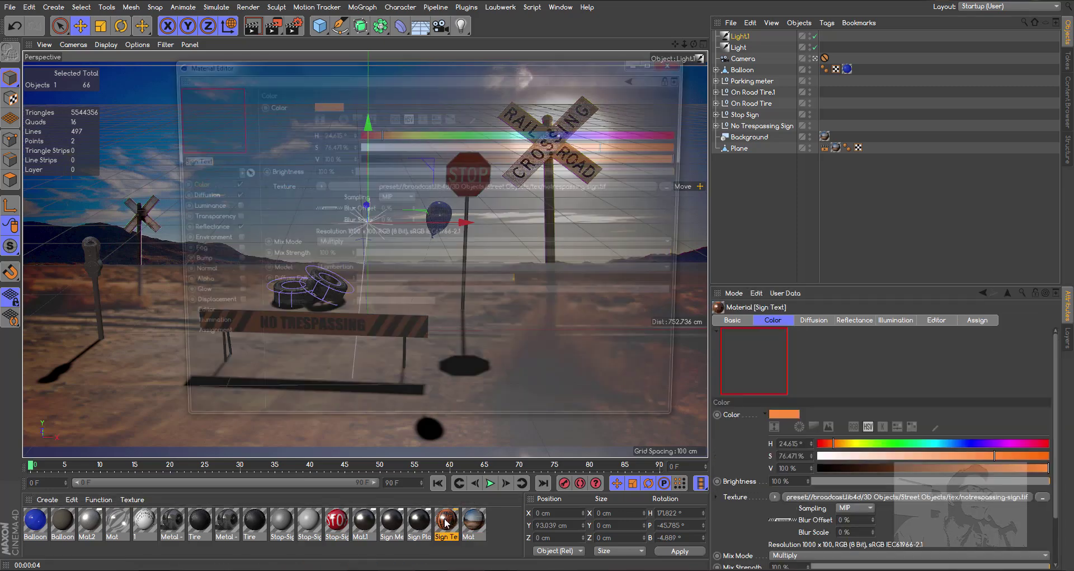
left_click(199, 229)
left_click_drag(518, 146, 463, 141)
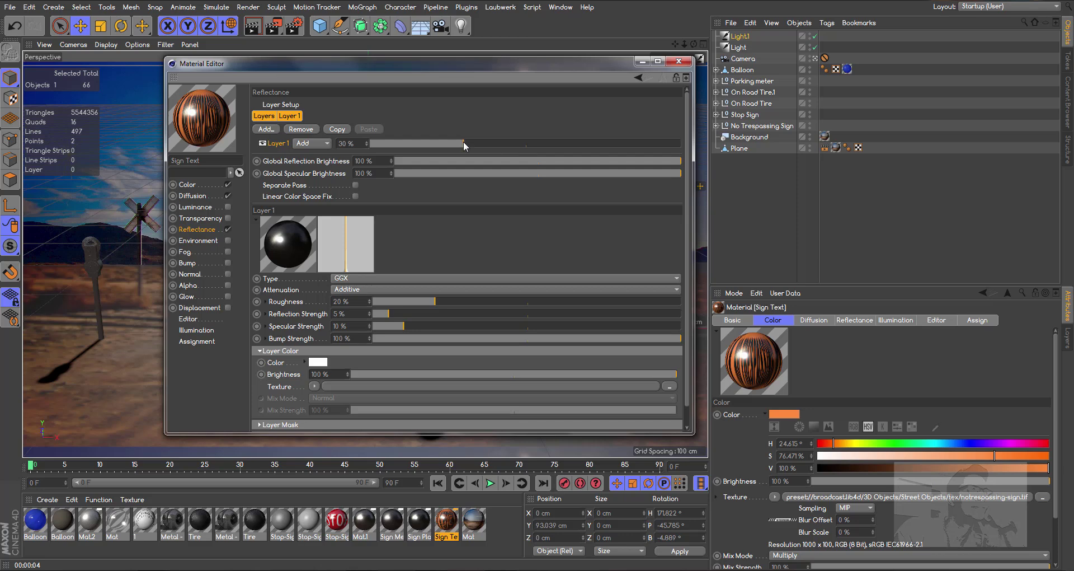
left_click(475, 161)
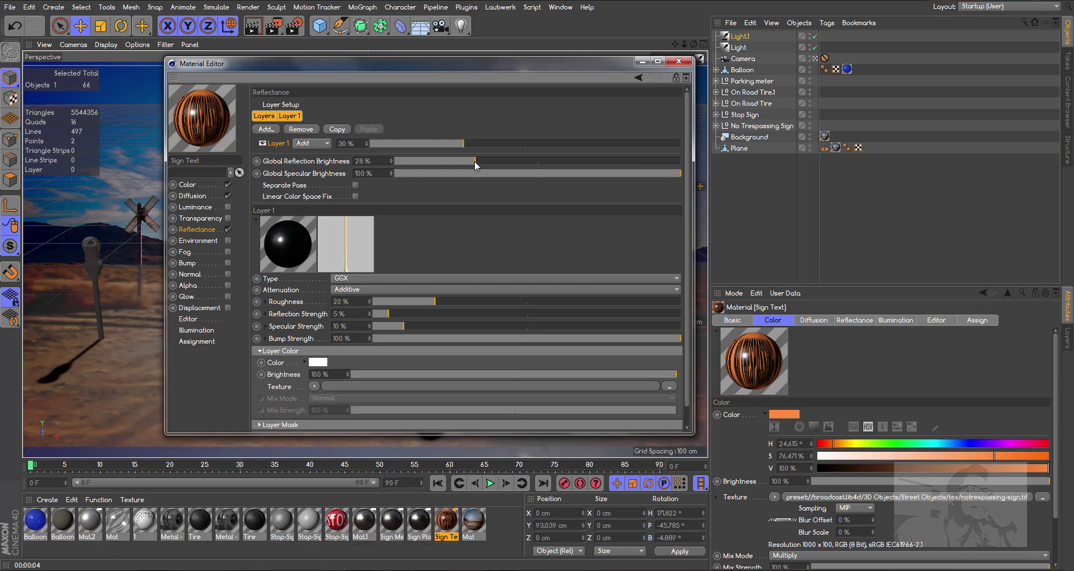
left_click(679, 61)
left_click(253, 26)
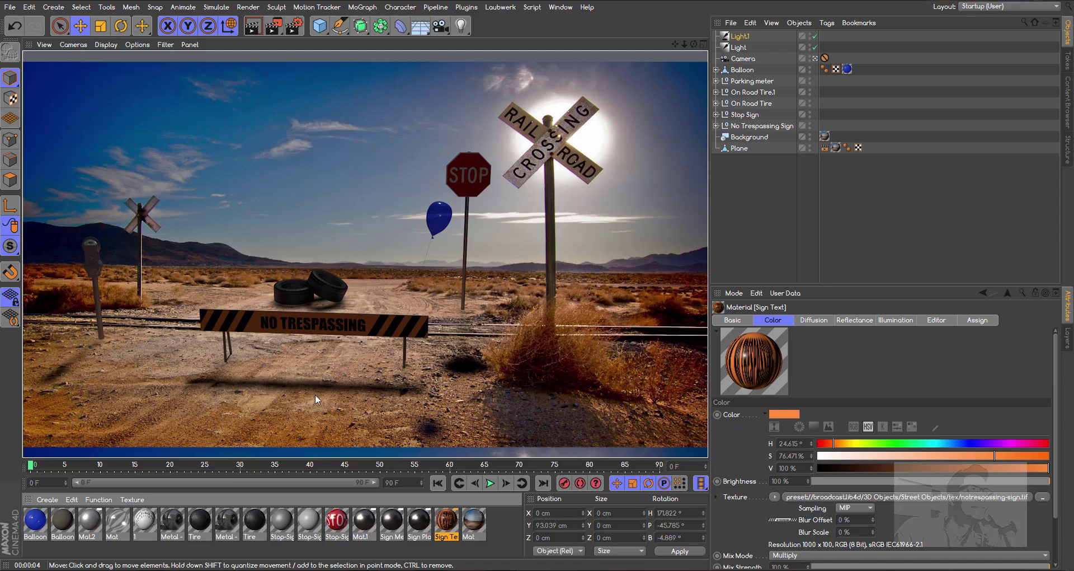
Set the second infinite light's shadow parallel width to 1500 cm and render the view
left_click(746, 37)
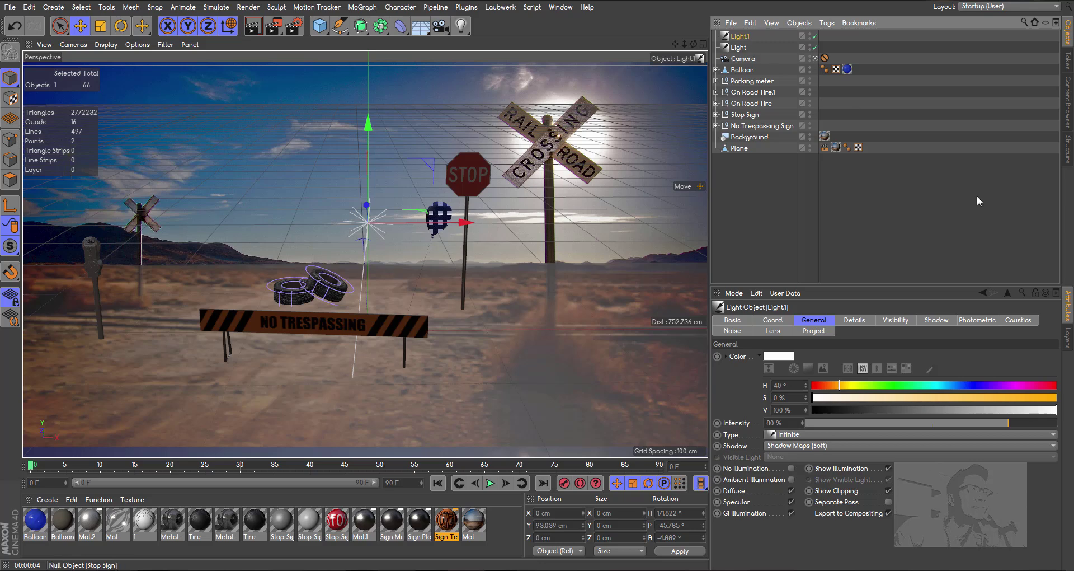
left_click(944, 326)
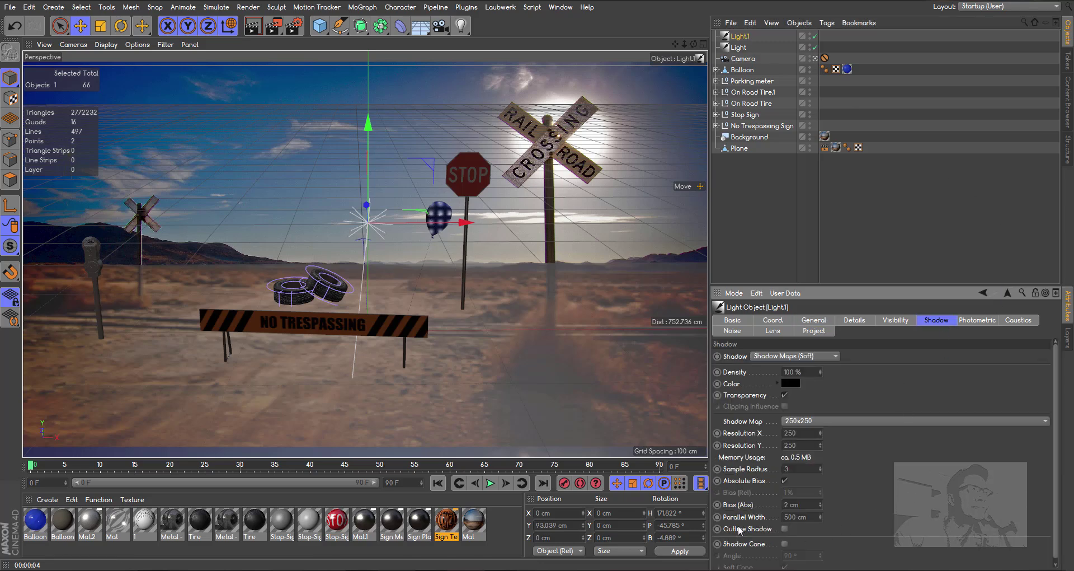
left_click(812, 517)
key("BackSpace")
type("1500")
key("Return")
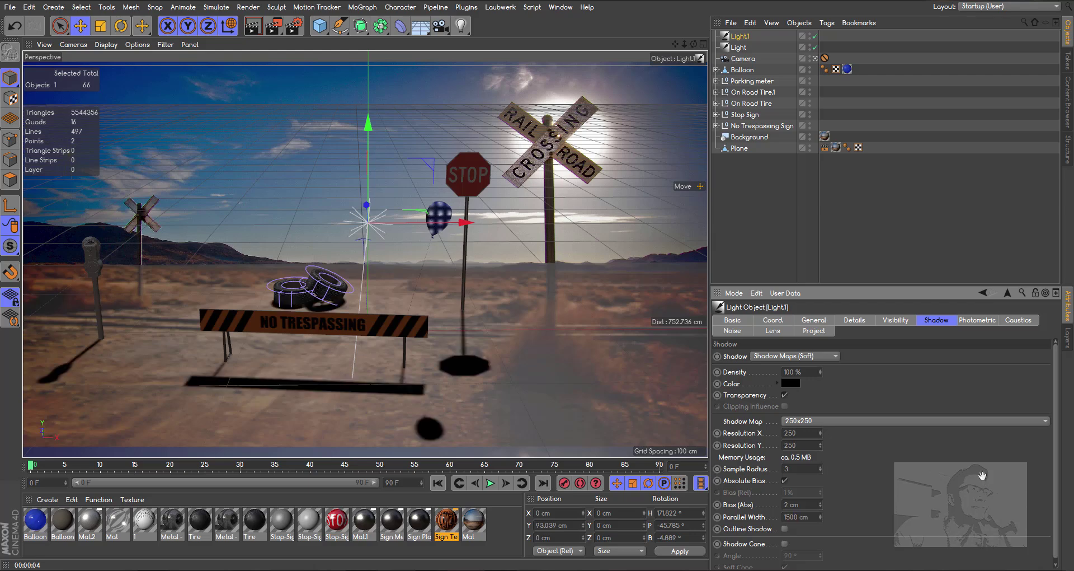
left_click(253, 25)
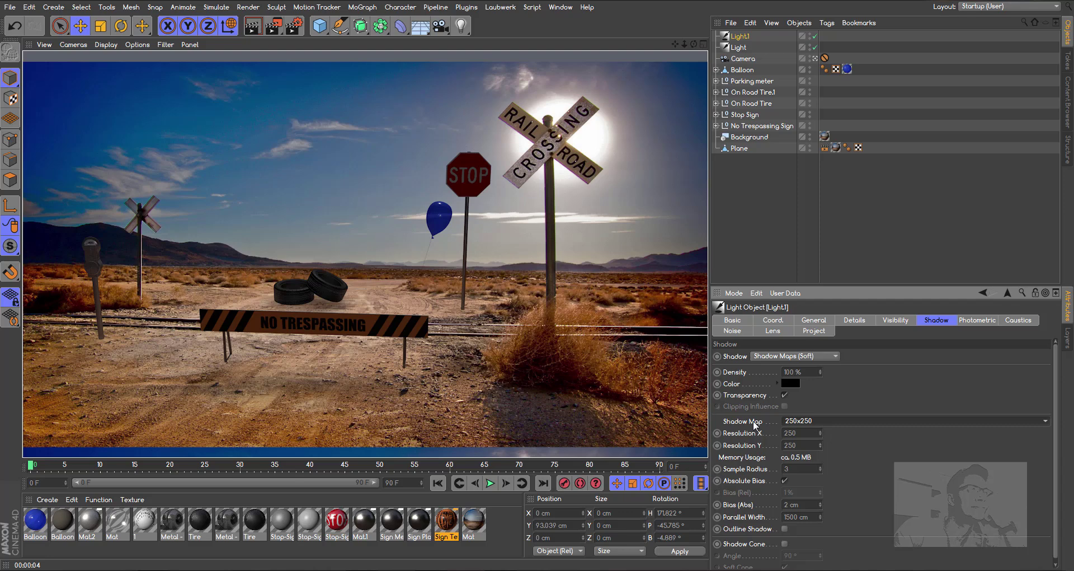
Set the second light's shadow map resolution to 1750x1750 and render the view
left_click(825, 420)
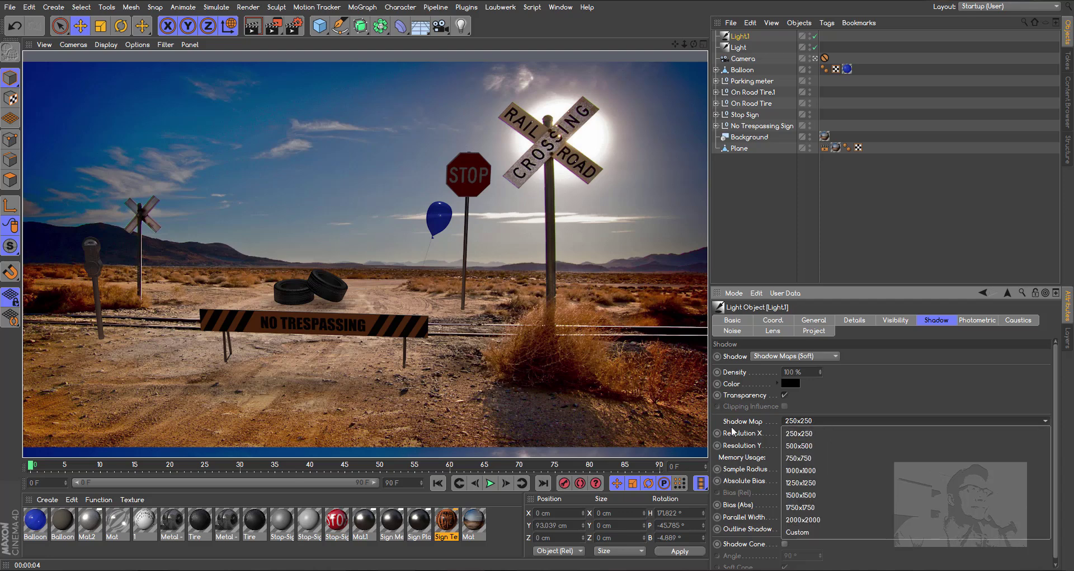
left_click(828, 505)
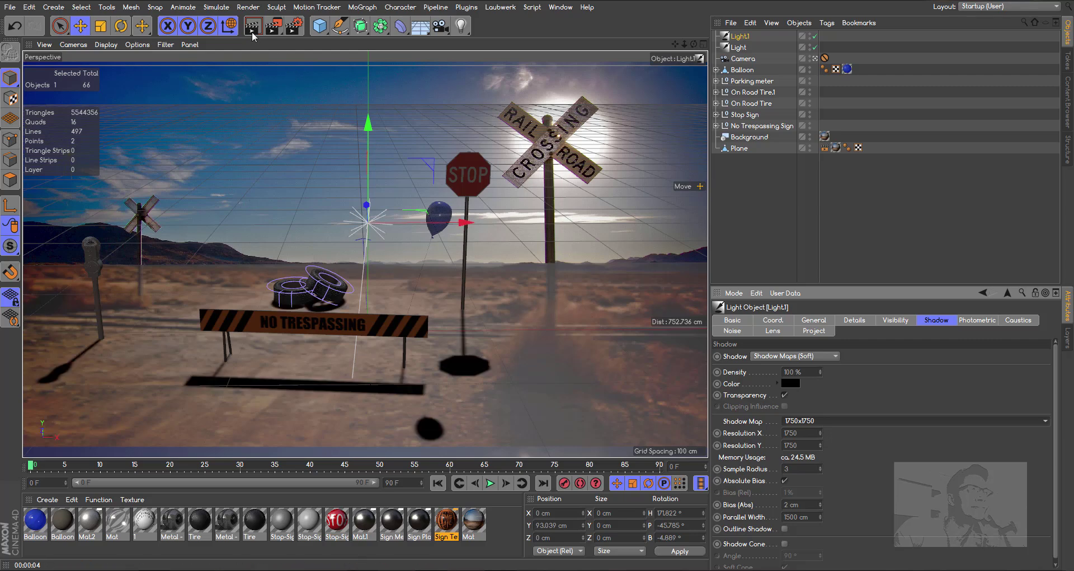
left_click(252, 32)
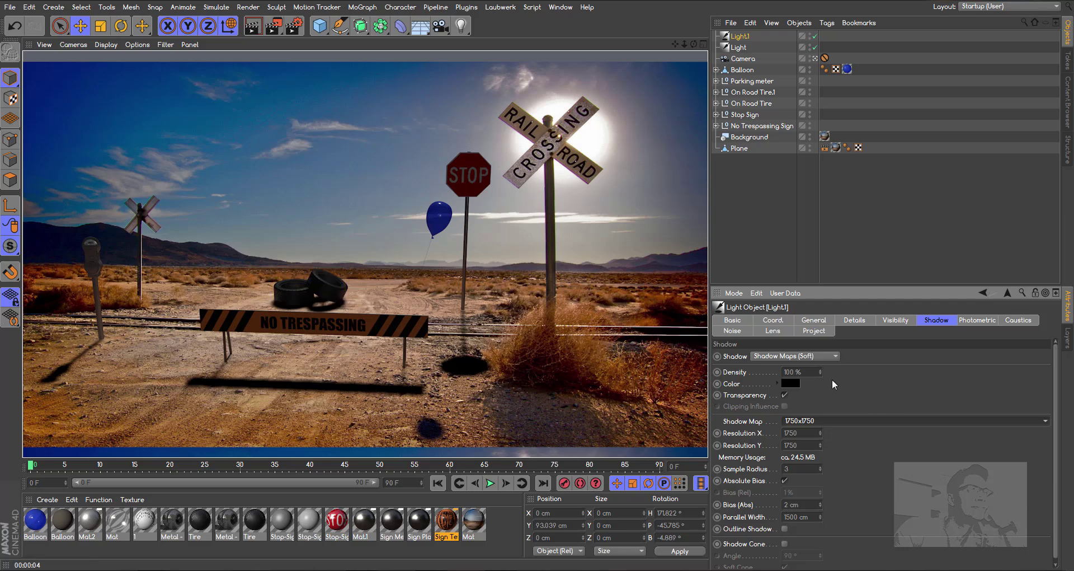
Set the second light's shadow density to 80% and its shadow color to hue 207°, saturation 100%, value 10%
left_click(815, 373)
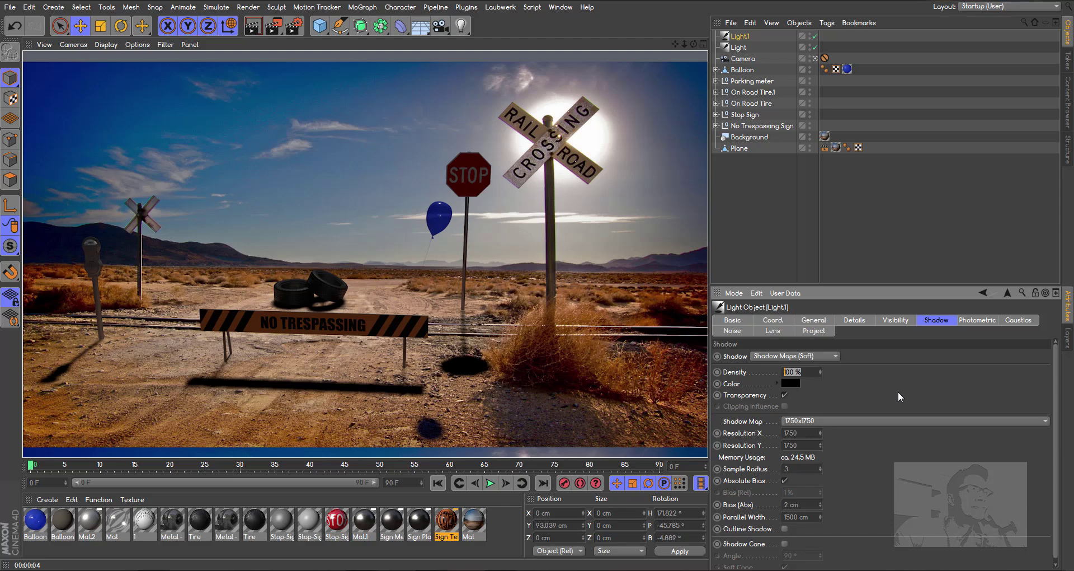
type("80")
key("Return")
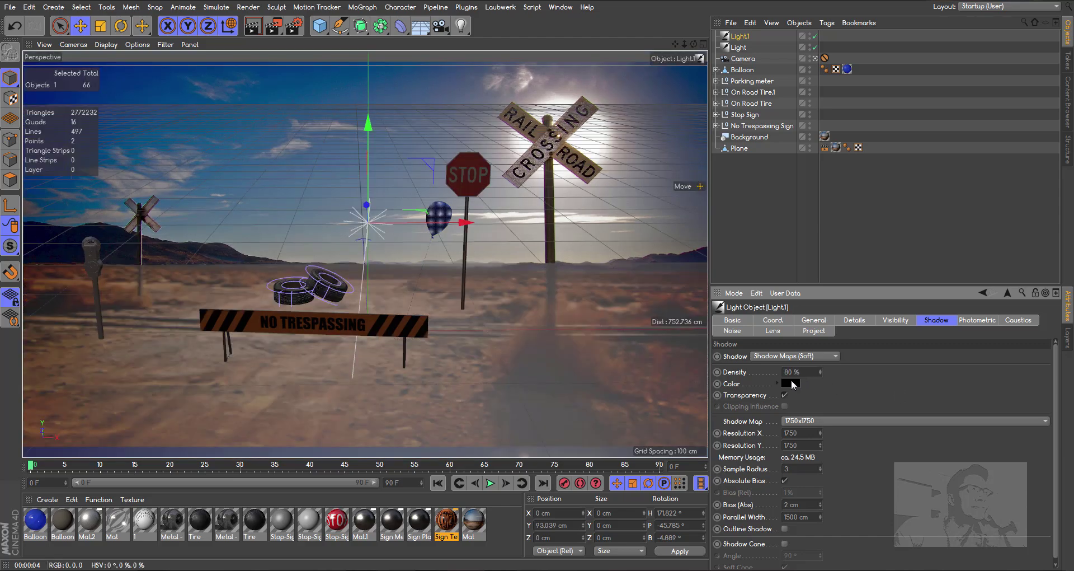
left_click(792, 384)
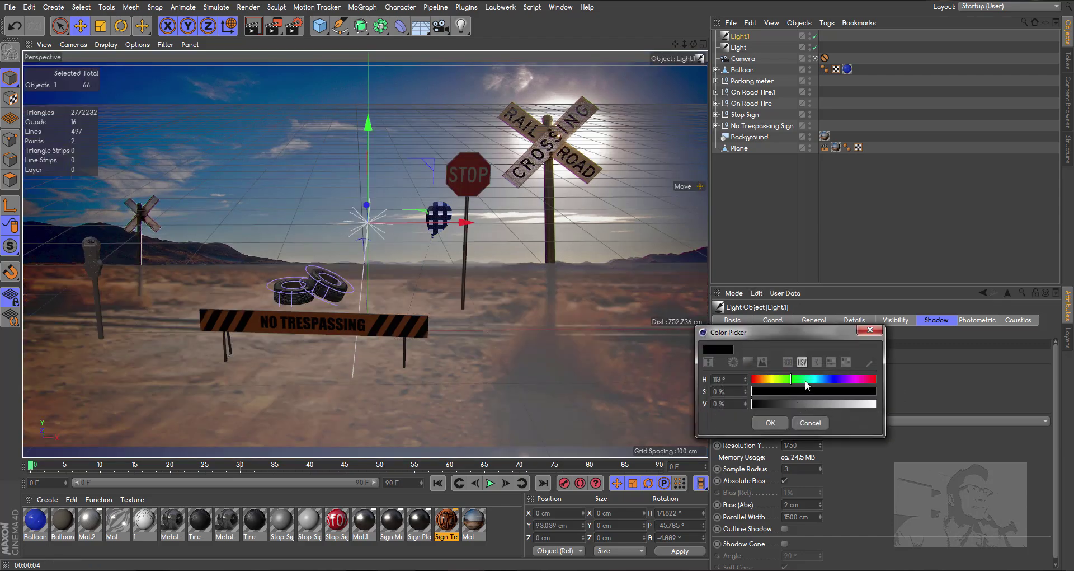
mouse_move(805, 380)
left_mouse_down()
mouse_move(876, 392)
mouse_move(764, 401)
left_mouse_up()
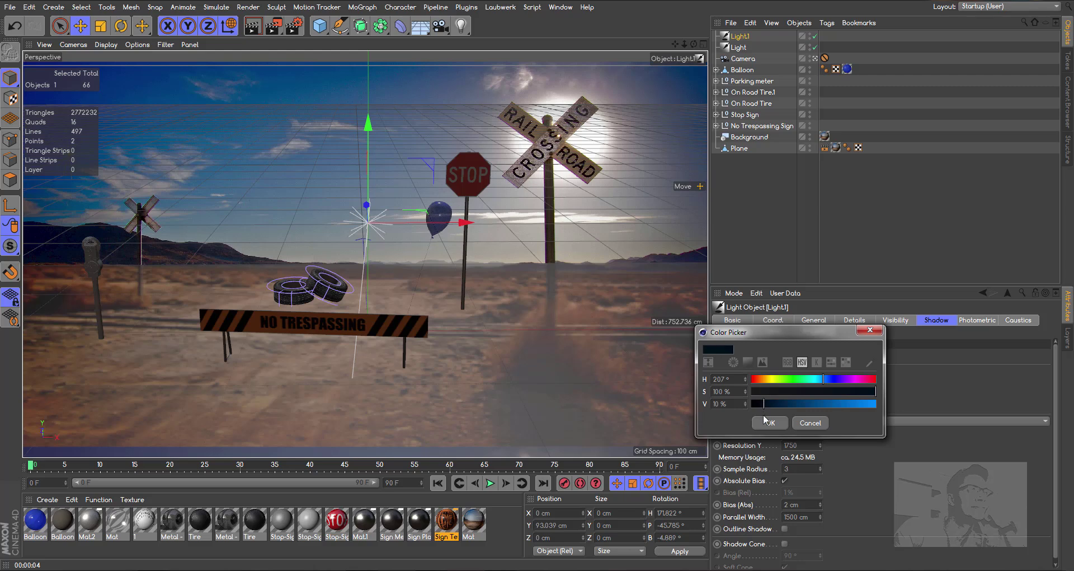
left_click(765, 420)
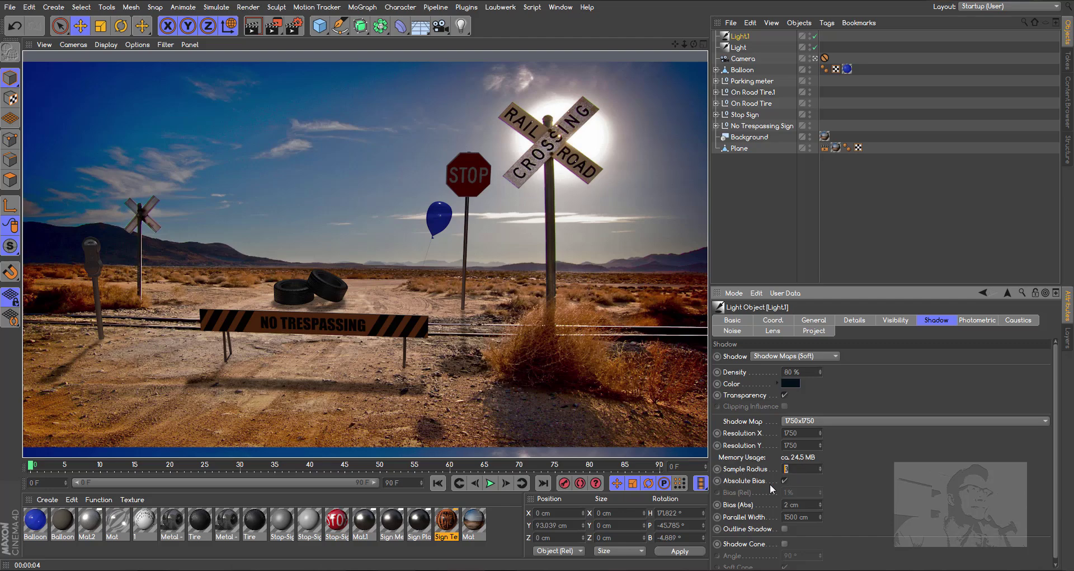
Set the second light's shadow sample radius to 1 and render the view
type("1")
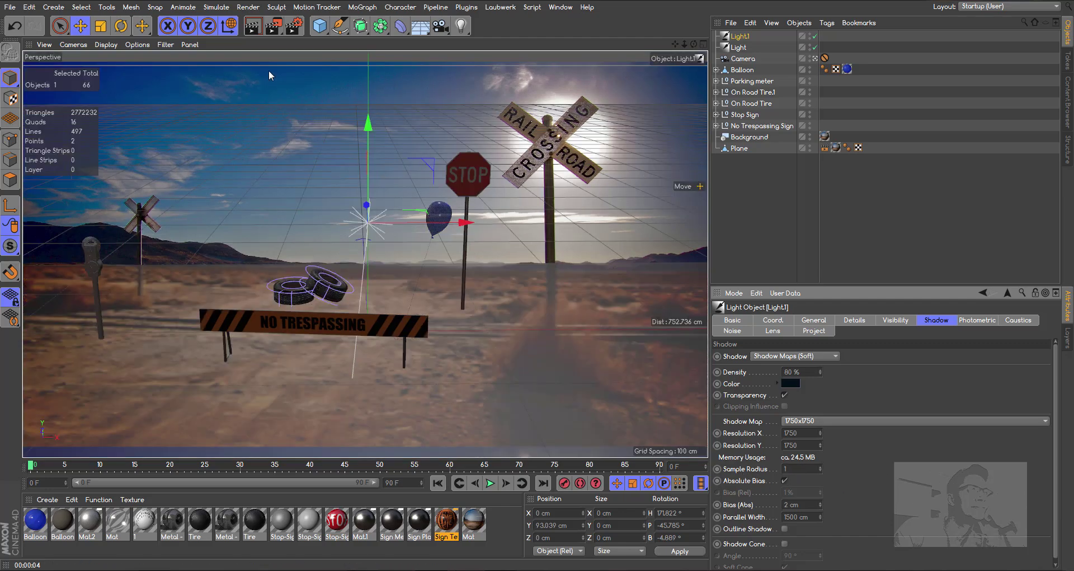
left_click(257, 28)
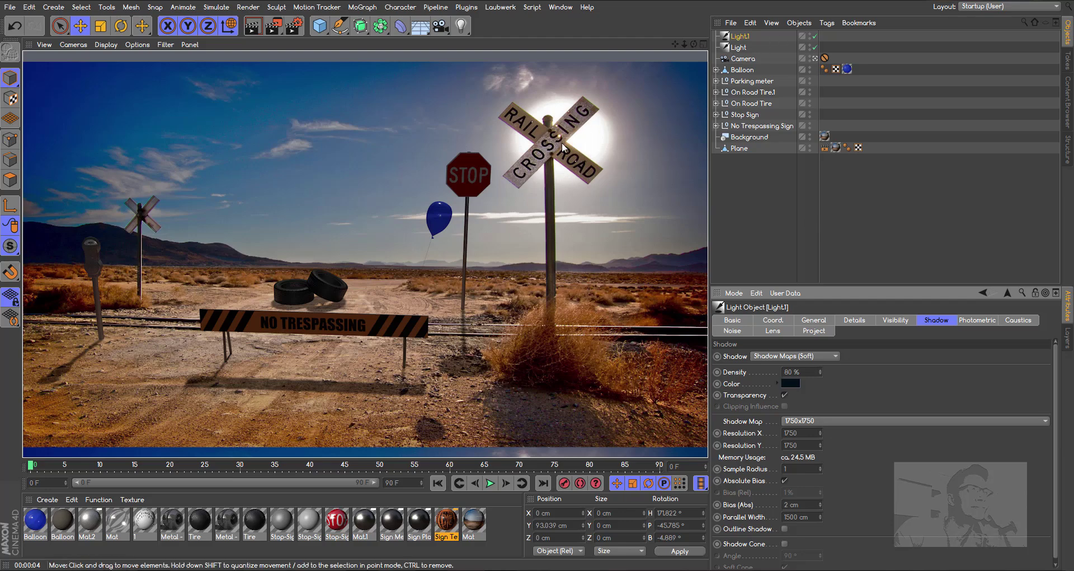
Tint the first infinite light a warm yellow with hue 47° and saturation 15%
left_click(741, 48)
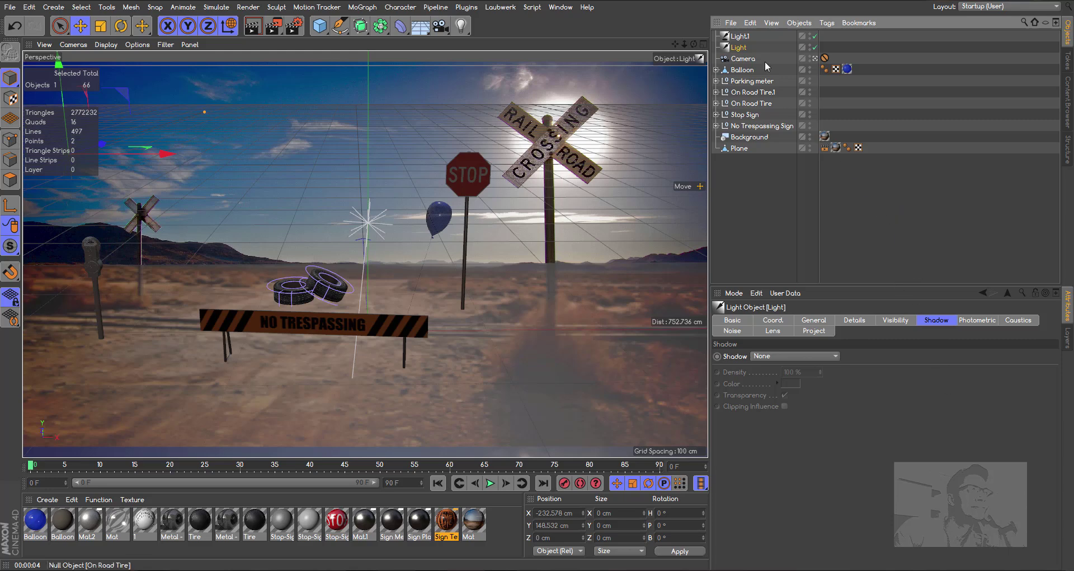
left_click(815, 323)
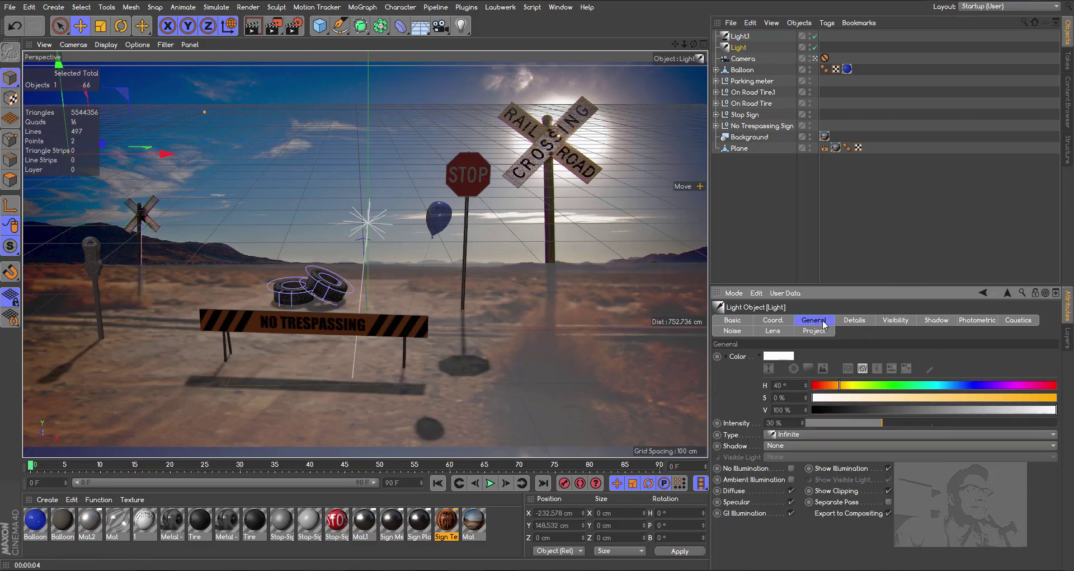
left_click(786, 356)
left_click(761, 360)
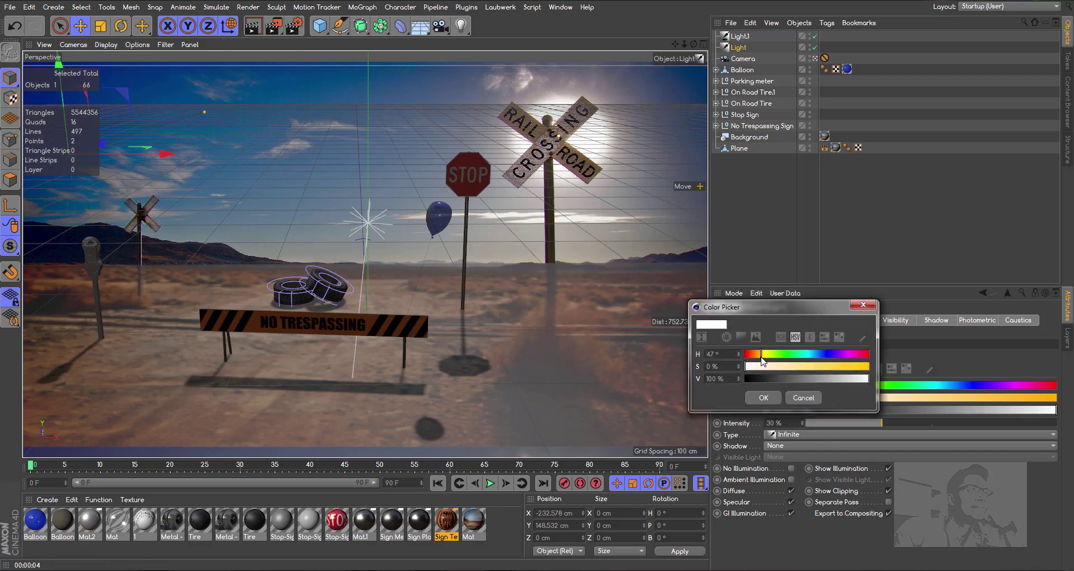
left_click(769, 366)
left_click_drag(770, 366, 763, 369)
left_click(764, 398)
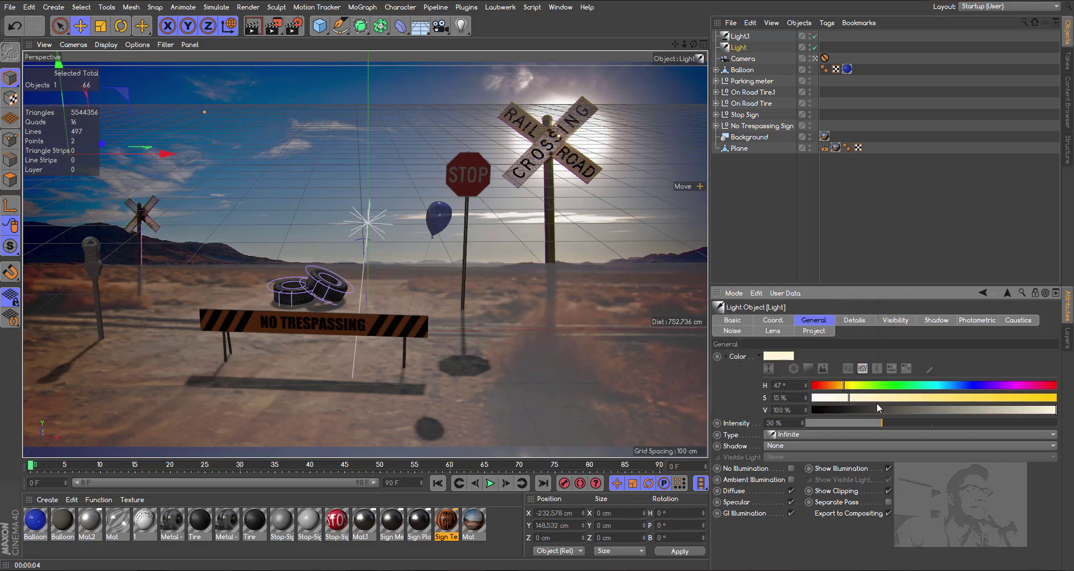
Set the second infinite light's color saturation to 15% at hue 47° and render the view
left_click(745, 37)
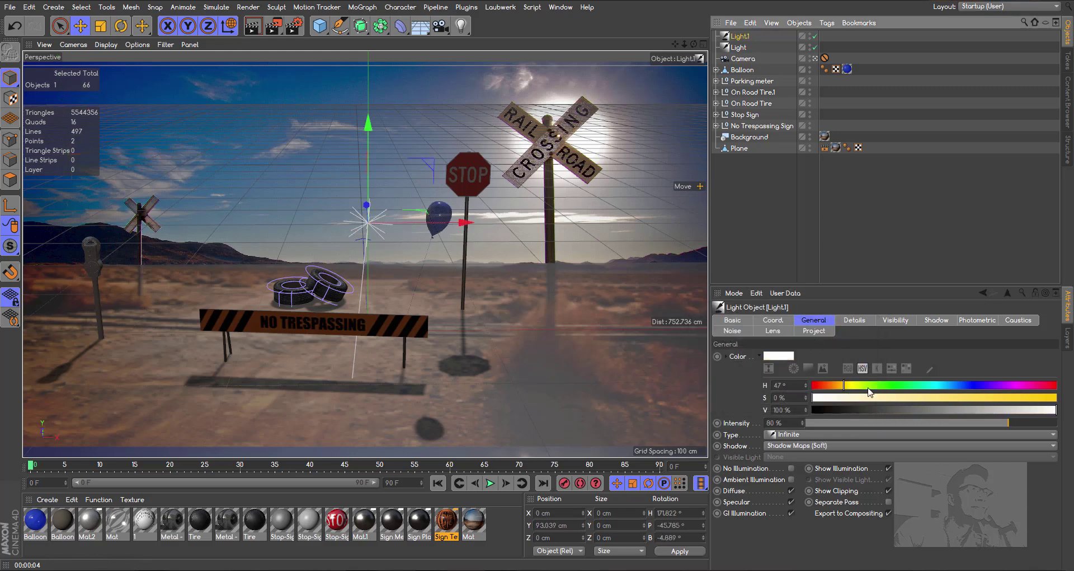
left_click_drag(823, 397, 849, 400)
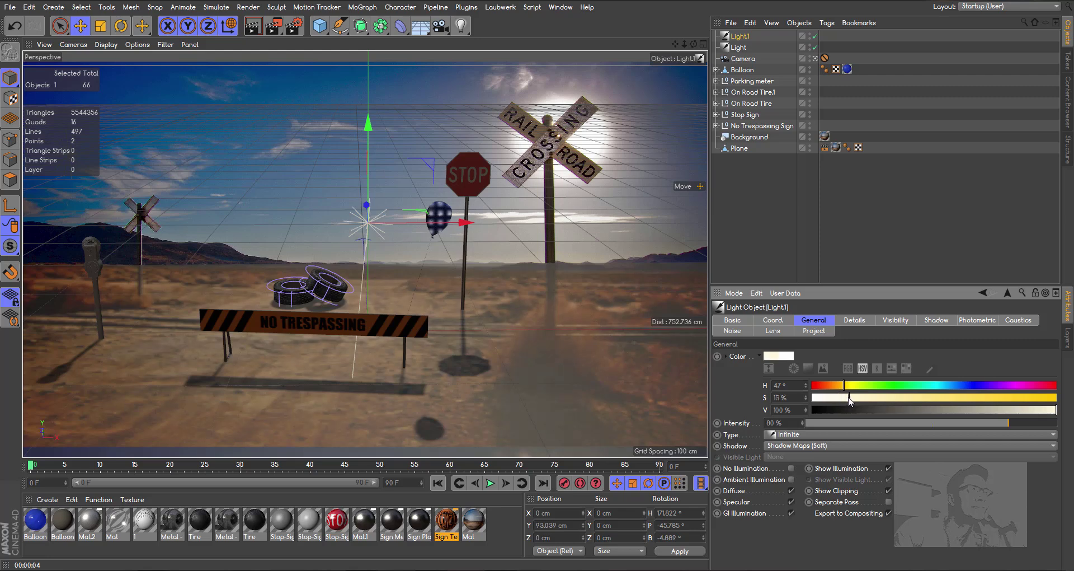
left_click(253, 25)
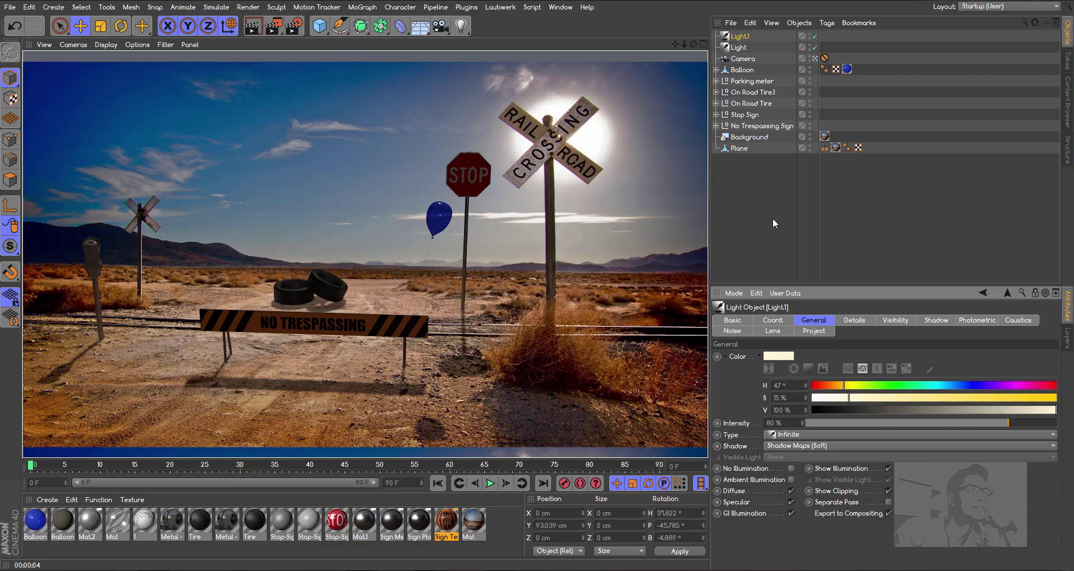
Add the Ambient Occlusion effect to the render settings and render the view
left_click(294, 26)
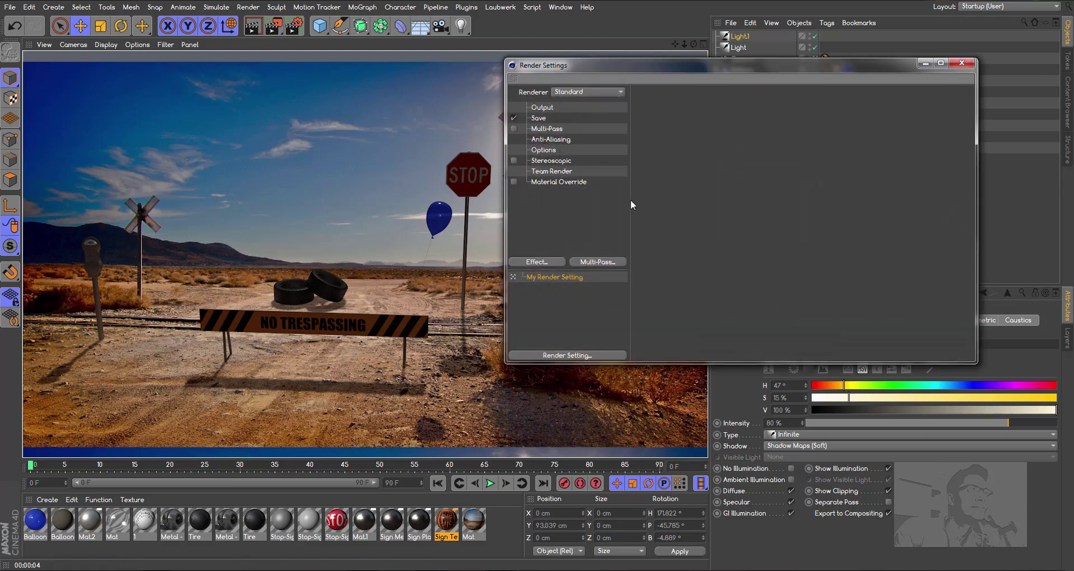
left_click(544, 260)
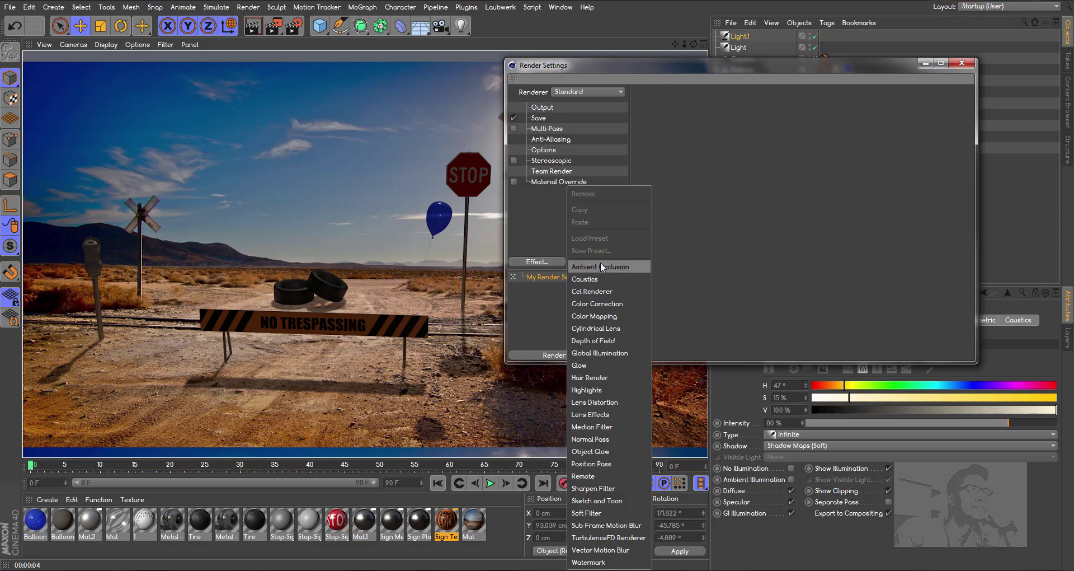
left_click(600, 262)
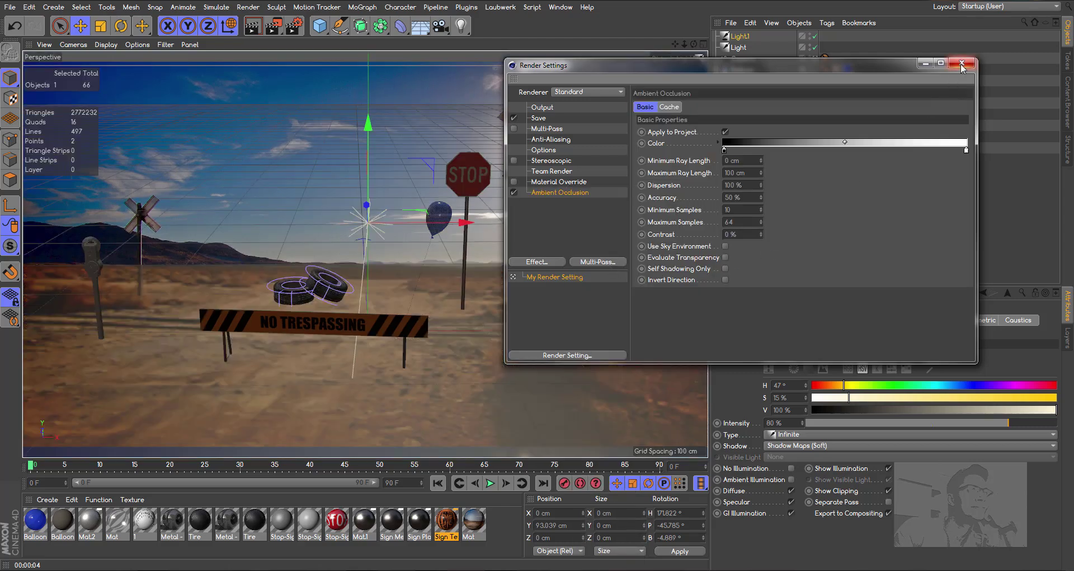
left_click(962, 63)
key("ctrl+r")
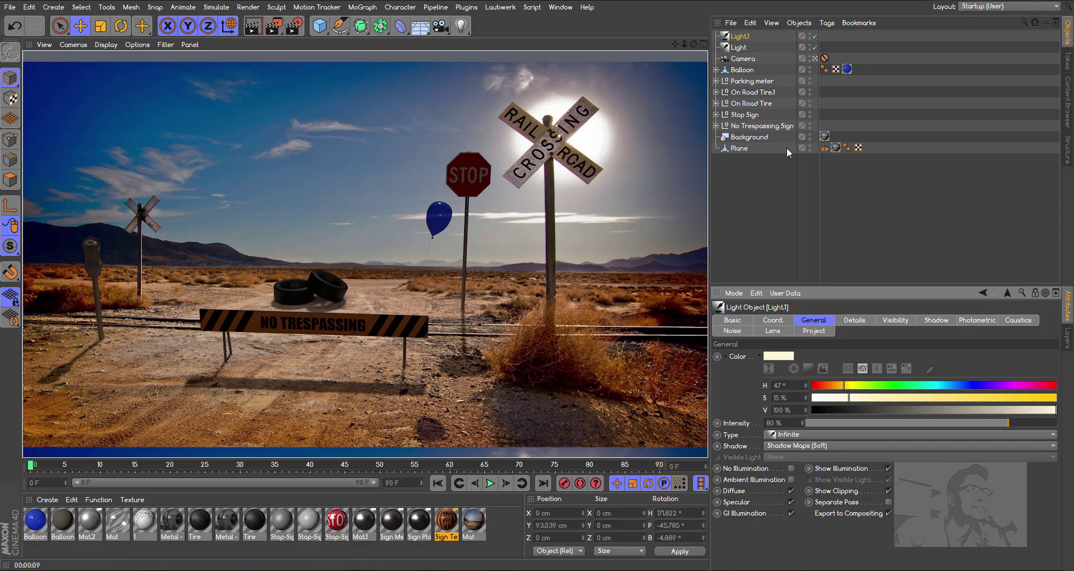
Lower the first infinite light's intensity to 20% and render the view
left_click(738, 48)
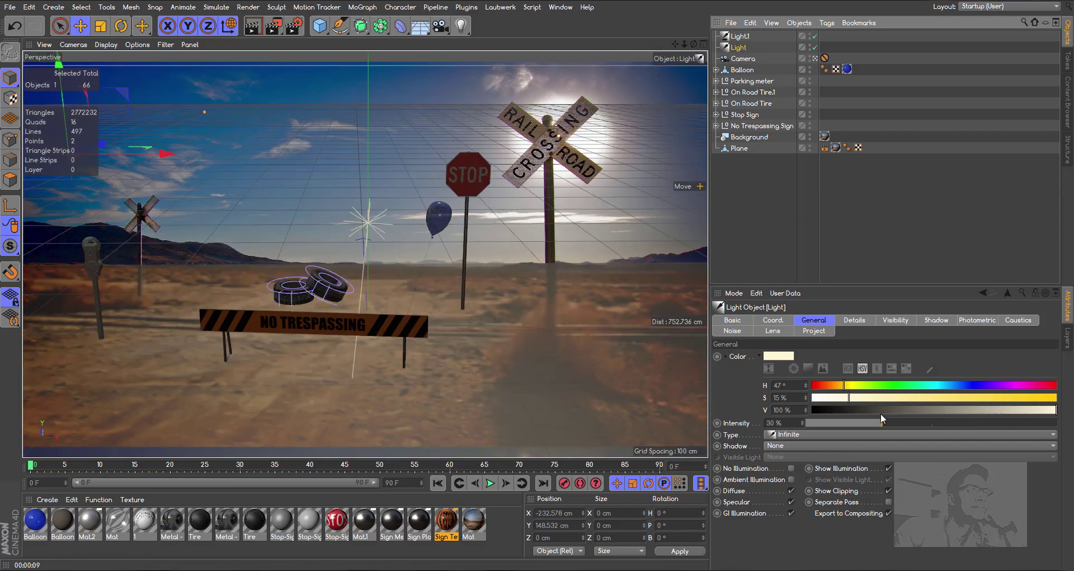
left_click_drag(882, 422, 856, 422)
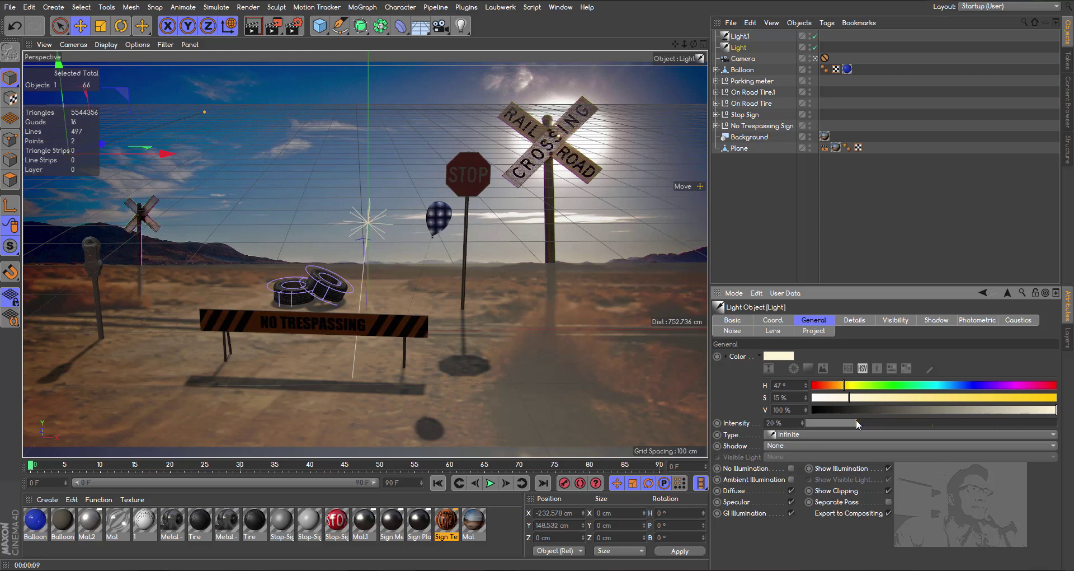
left_click(252, 25)
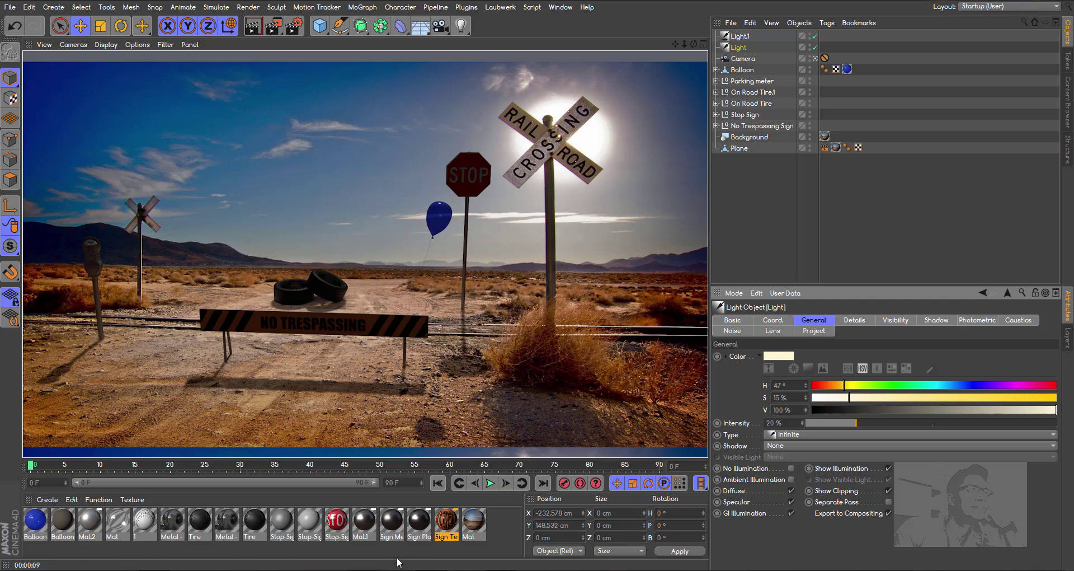
In the Tire material's reflectance, set the default specular layer to 23%, default reflection layer to 21% and global reflection brightness to 23%
left_click(715, 69)
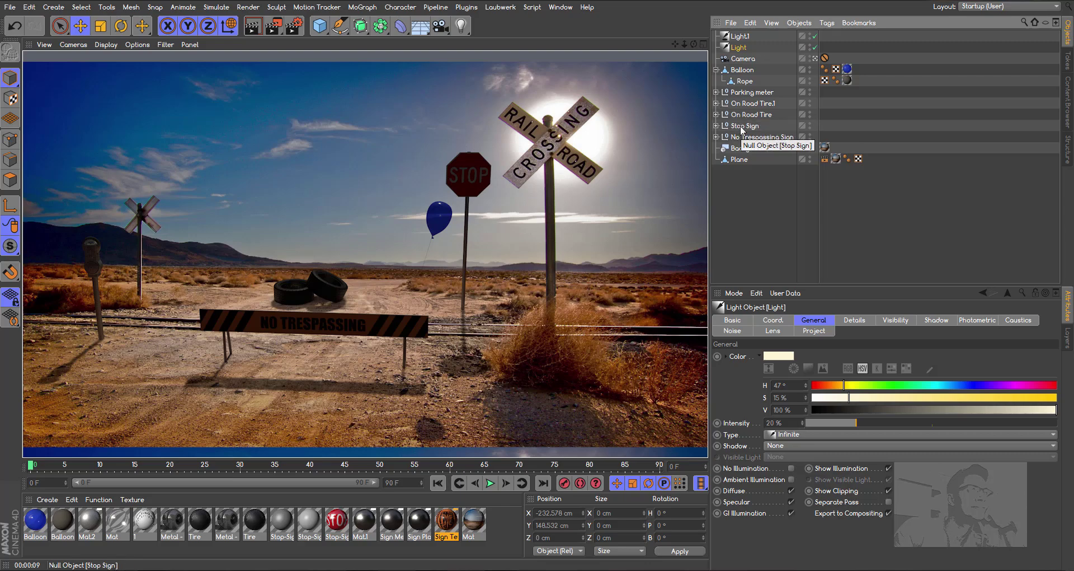
left_click(716, 102)
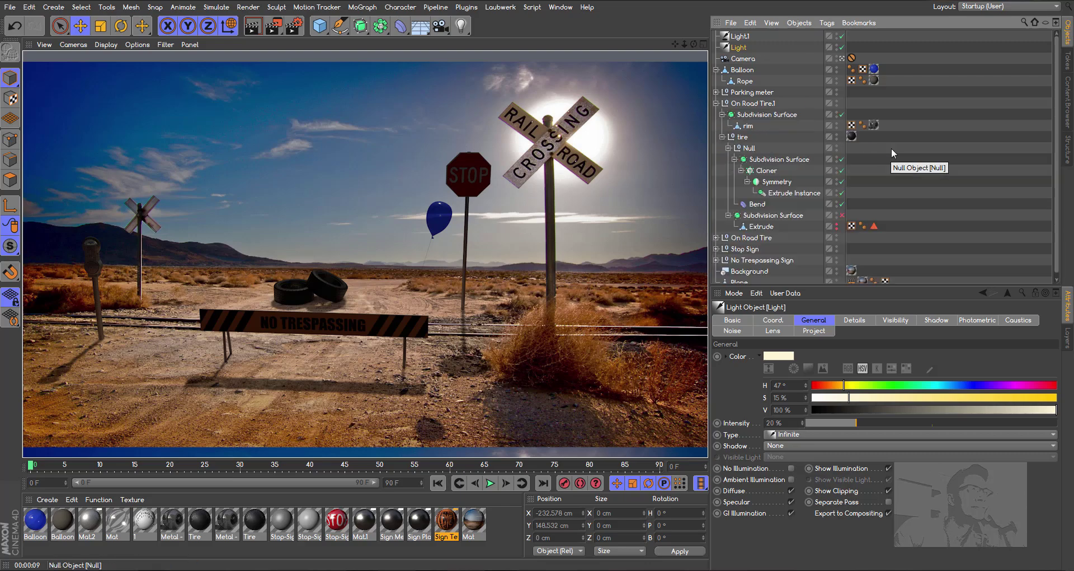
left_click(851, 136)
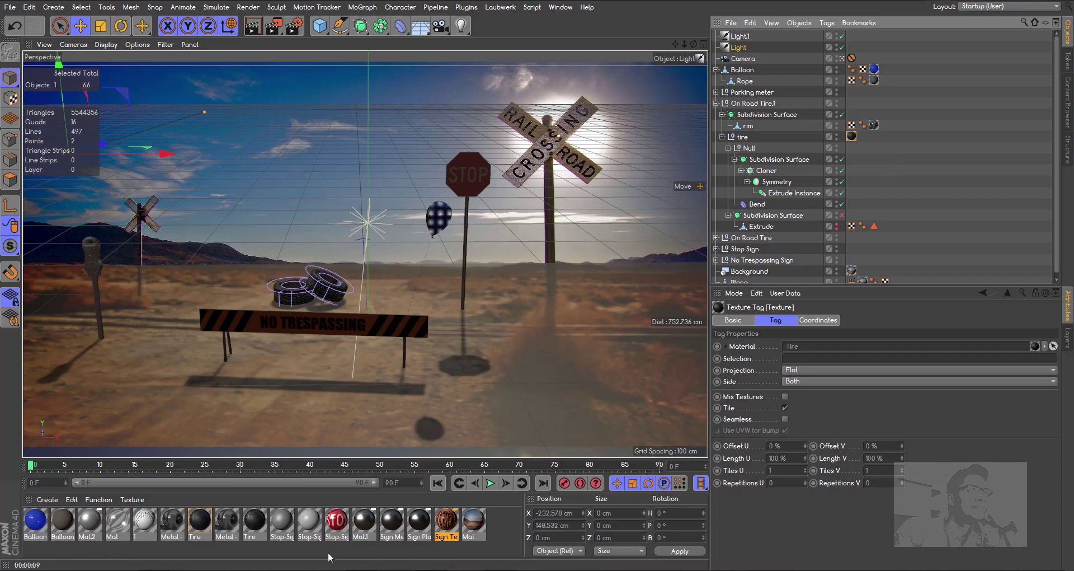
double_click(256, 521)
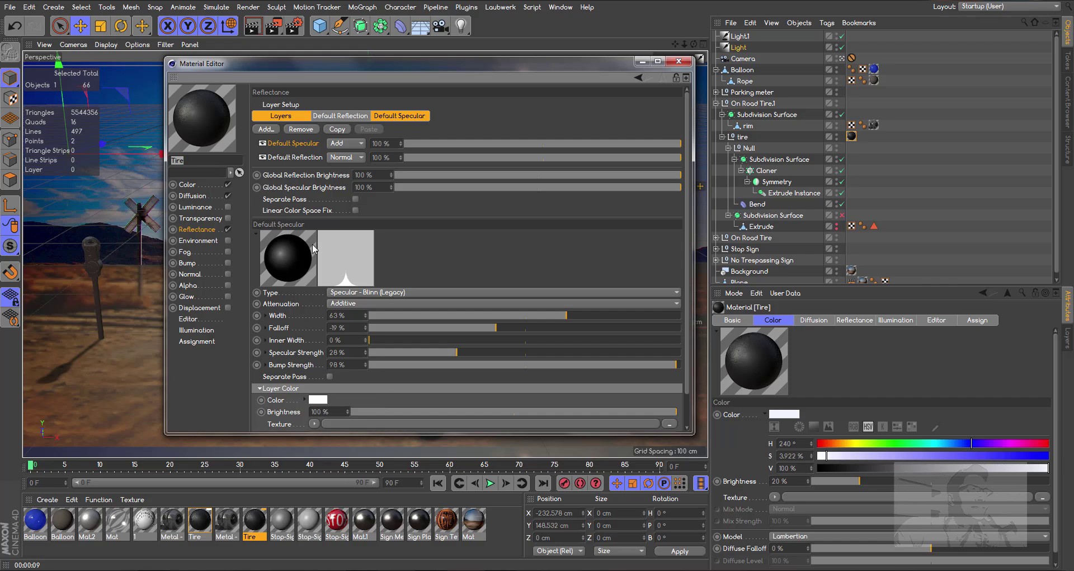
left_click(468, 142)
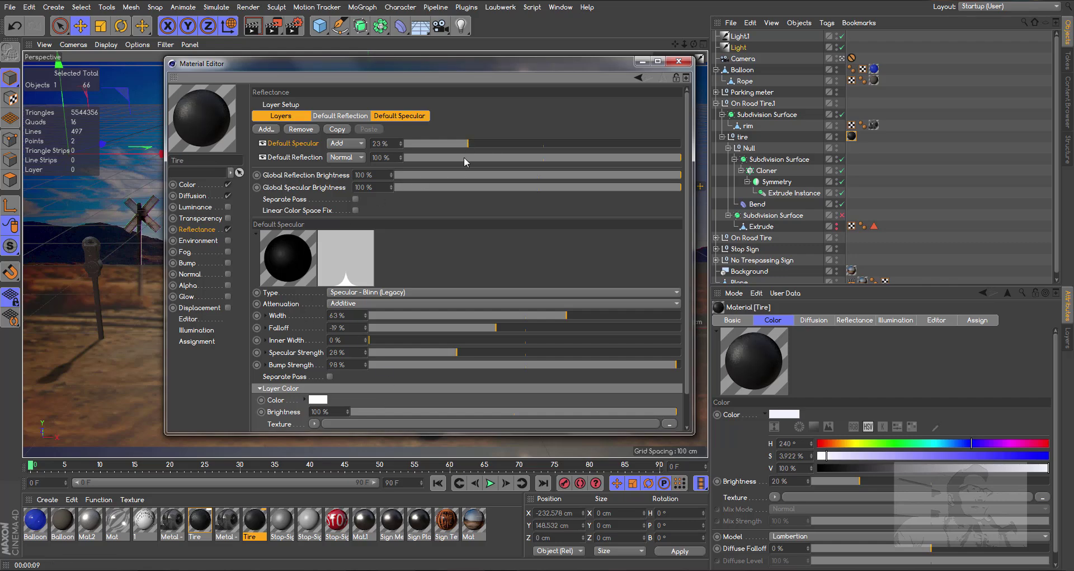
left_click(462, 157)
left_click(461, 175)
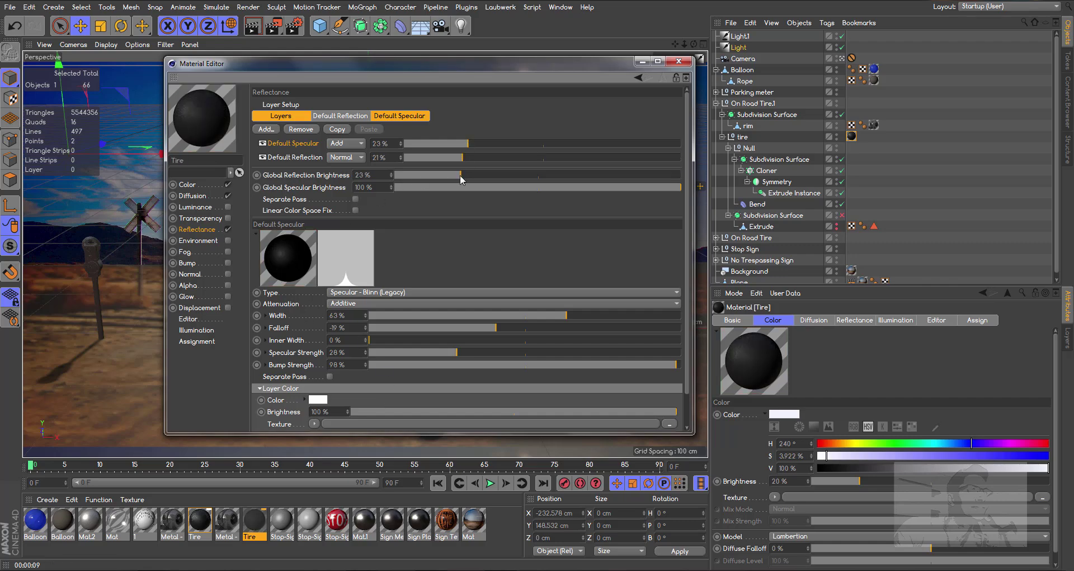
left_click(682, 63)
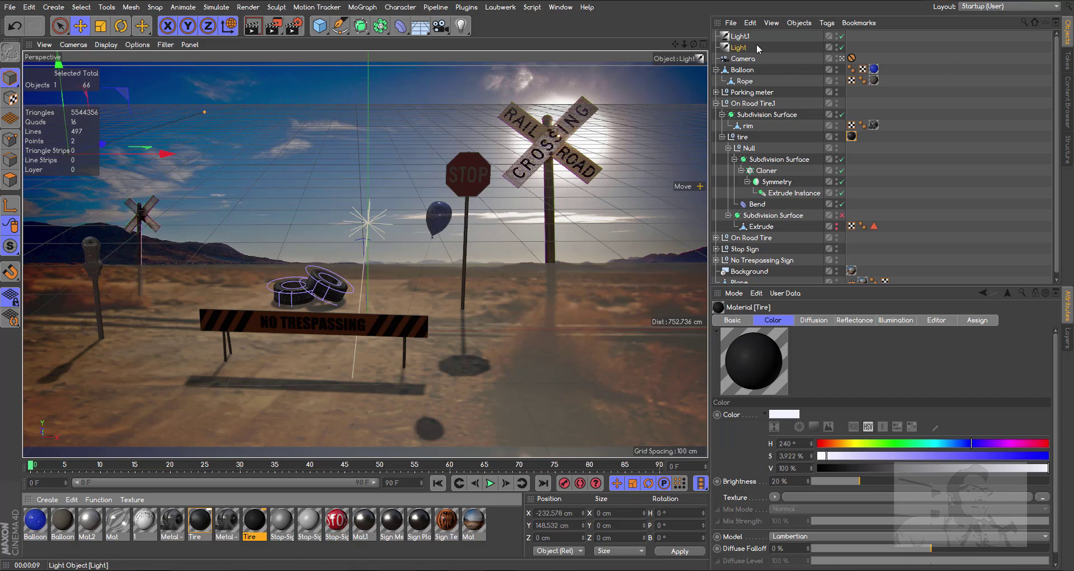
Lower the second infinite light's intensity to 70% and render the view
double_click(742, 36)
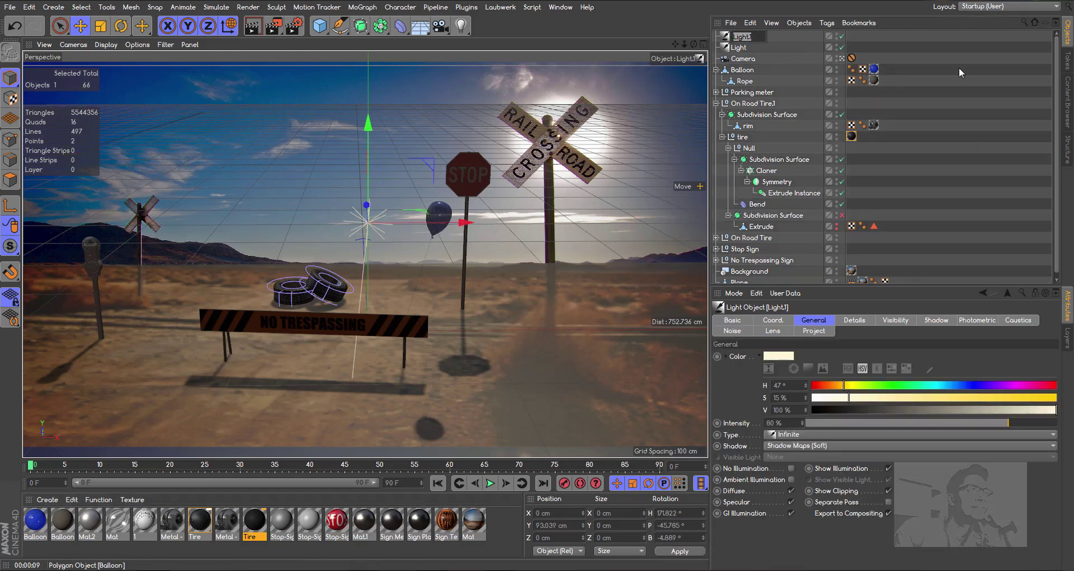
key("Return")
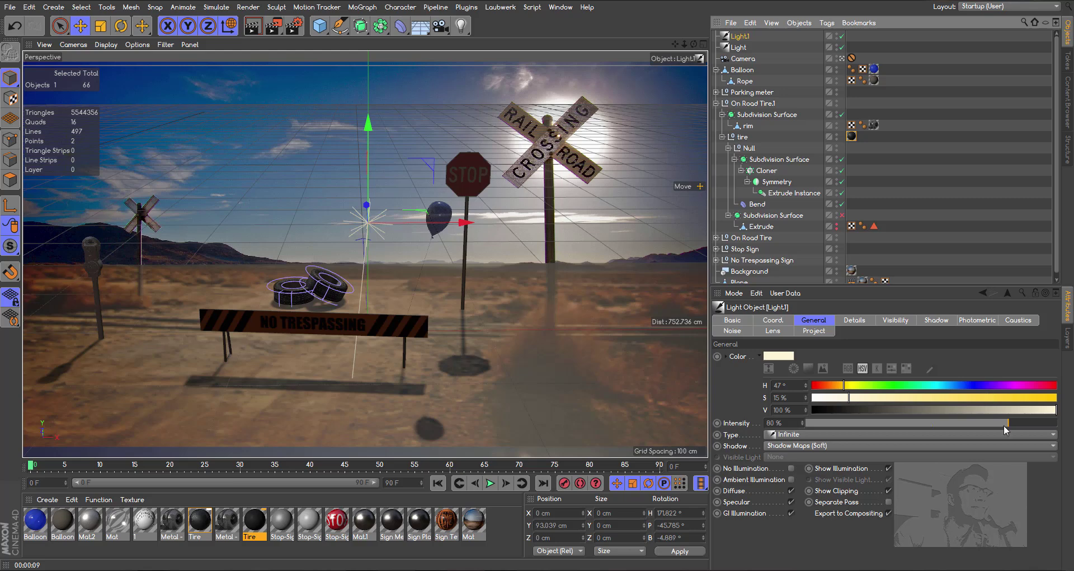
left_click_drag(1001, 422, 985, 421)
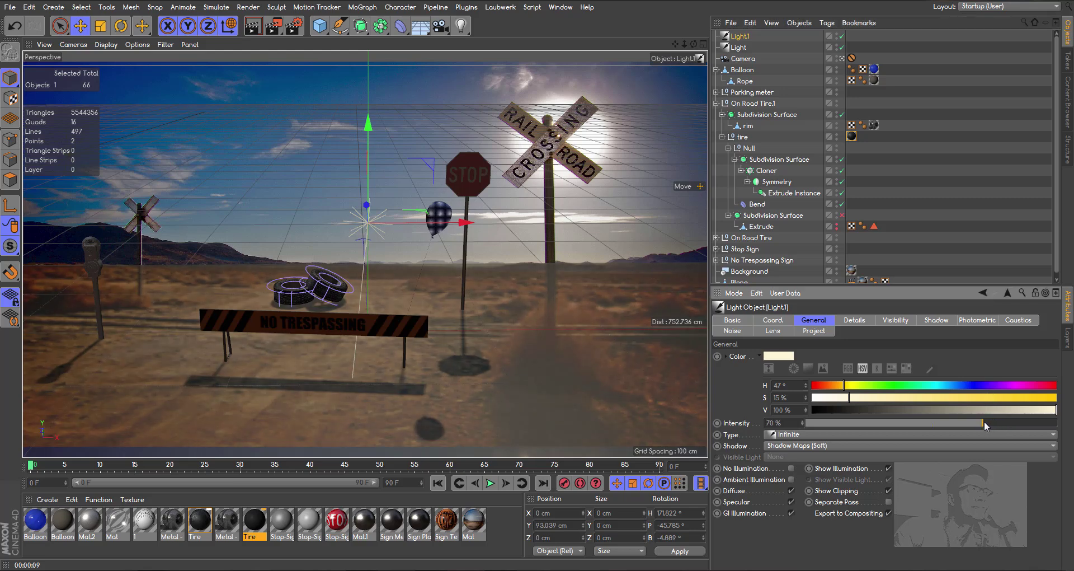
left_click(253, 26)
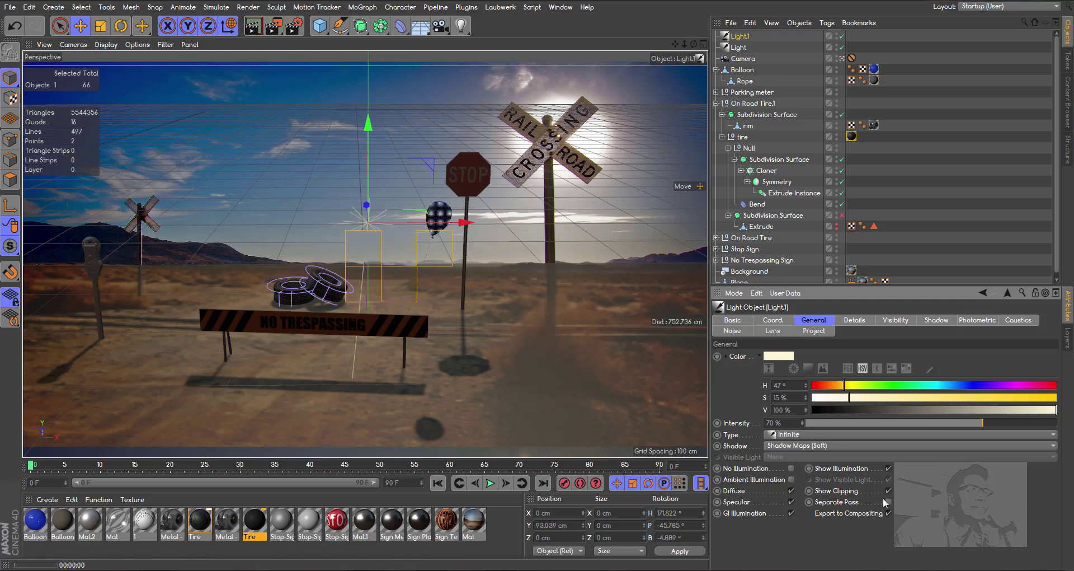